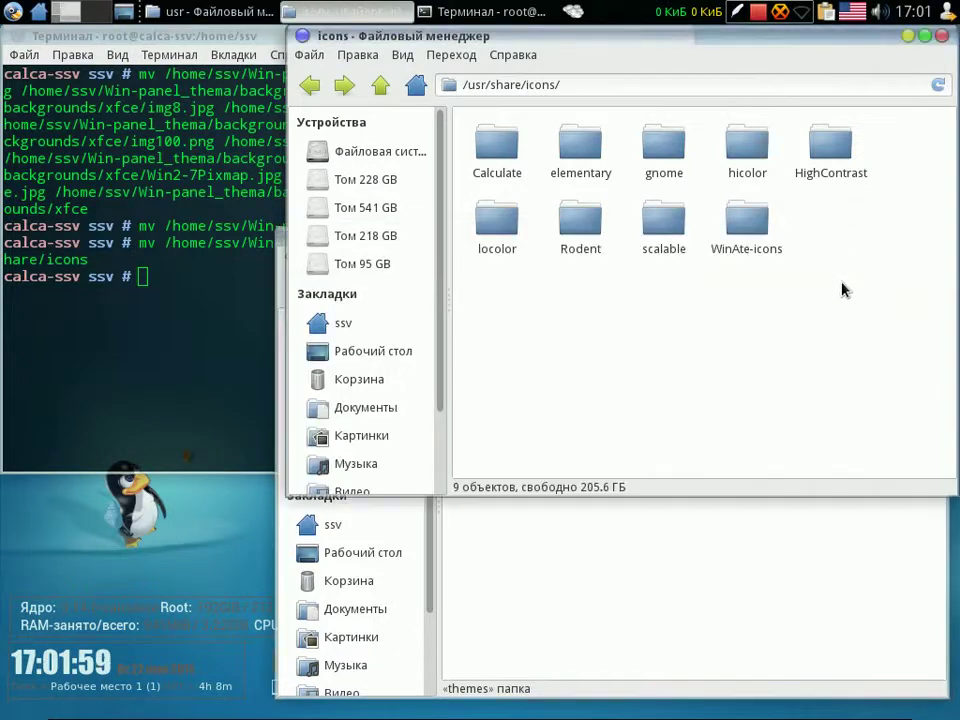
Go from the icons folder to /usr/share, locate the themes folder and check its contents, ending back in /usr/share.
scroll(812, 338, down, 5)
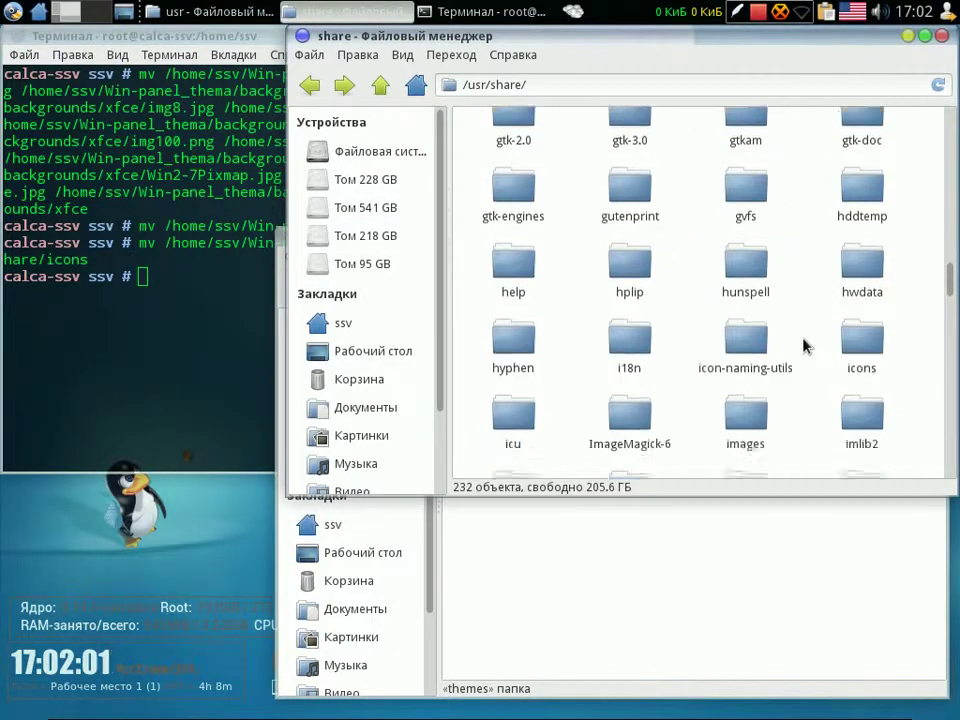
scroll(800, 347, down, 2)
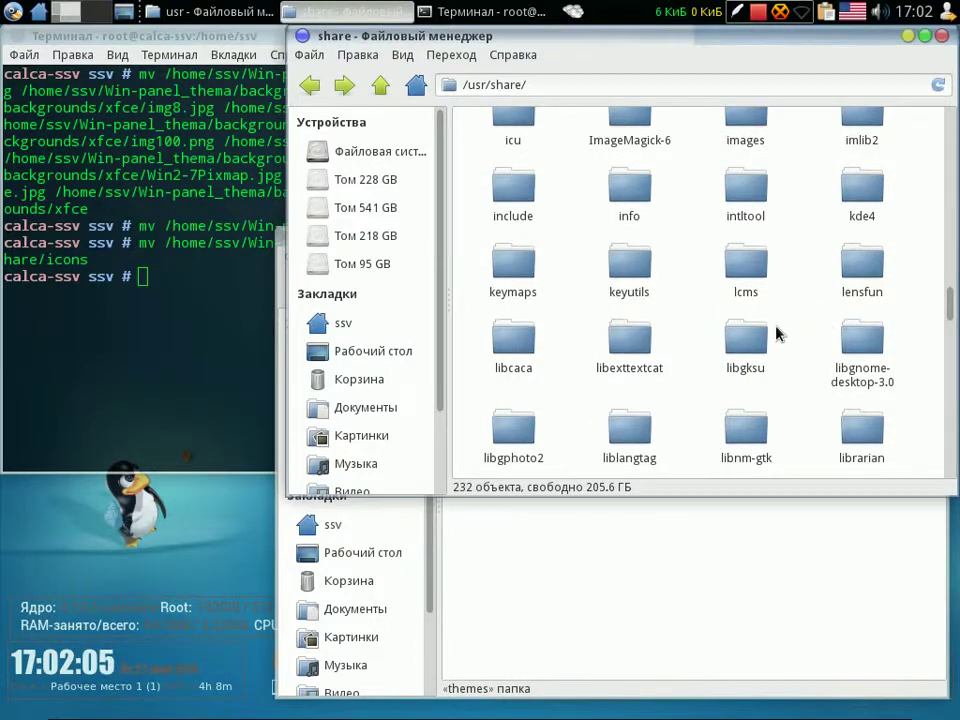
scroll(779, 334, down, 5)
scroll(779, 342, down, 12)
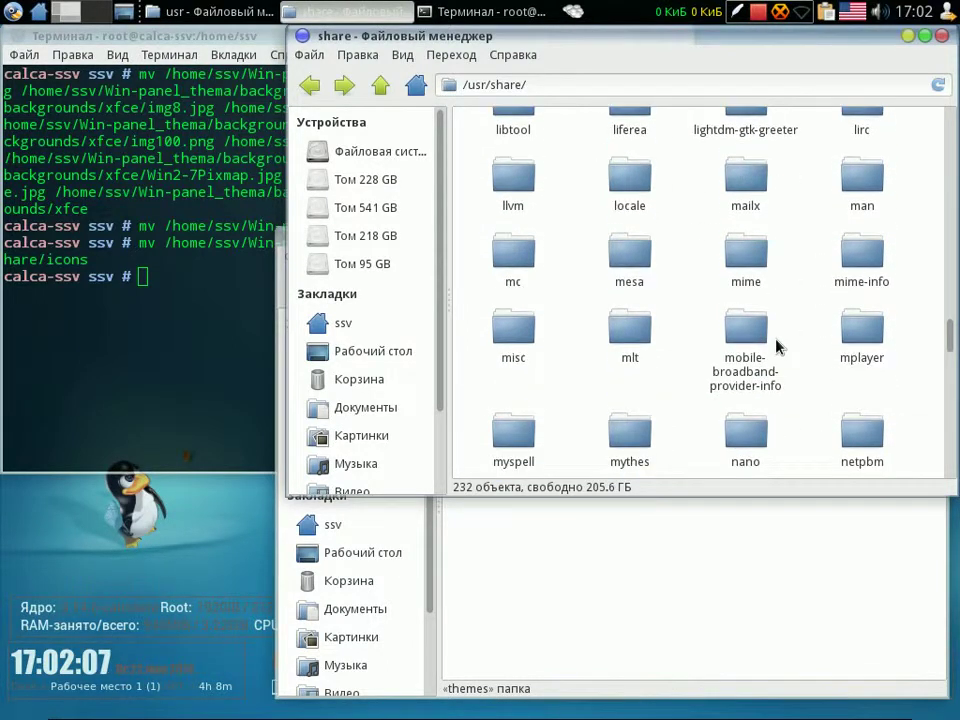
scroll(778, 347, down, 7)
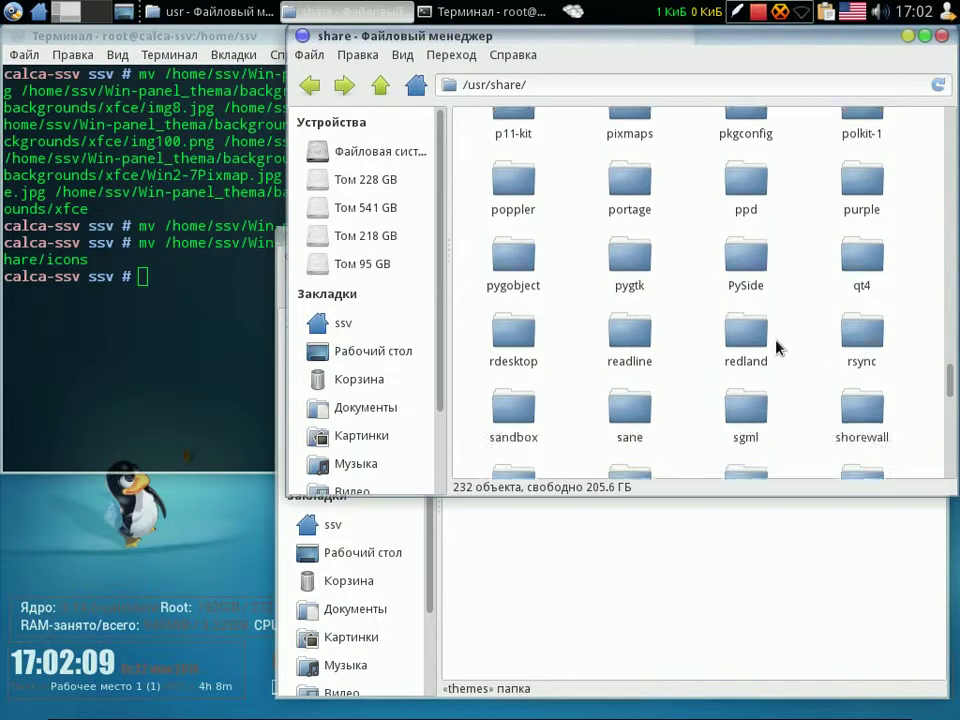
scroll(777, 345, down, 3)
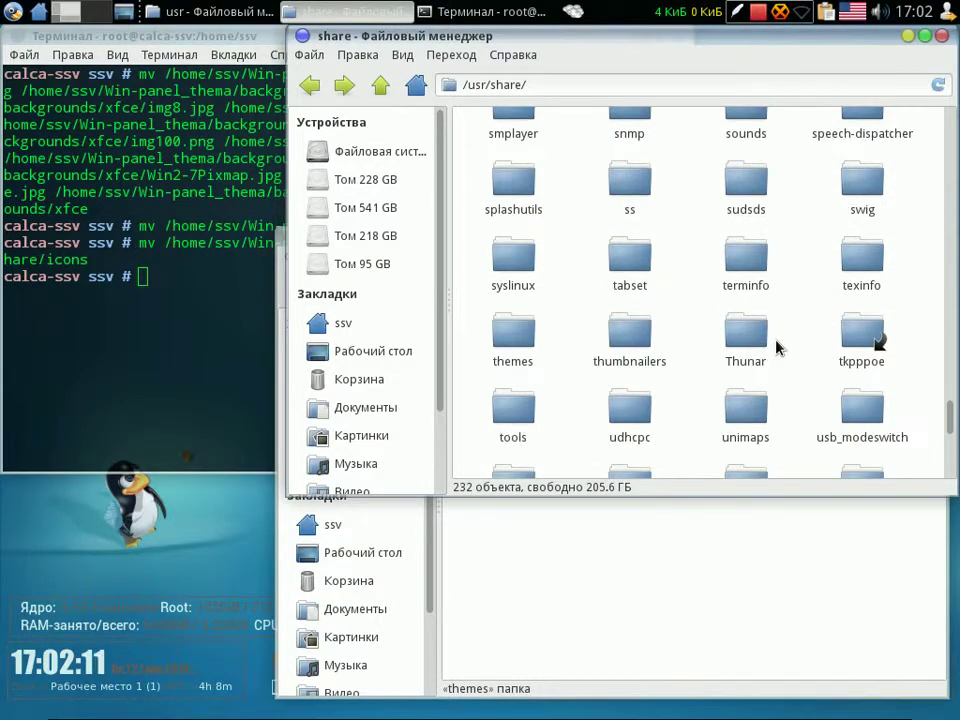
scroll(776, 343, up, 1)
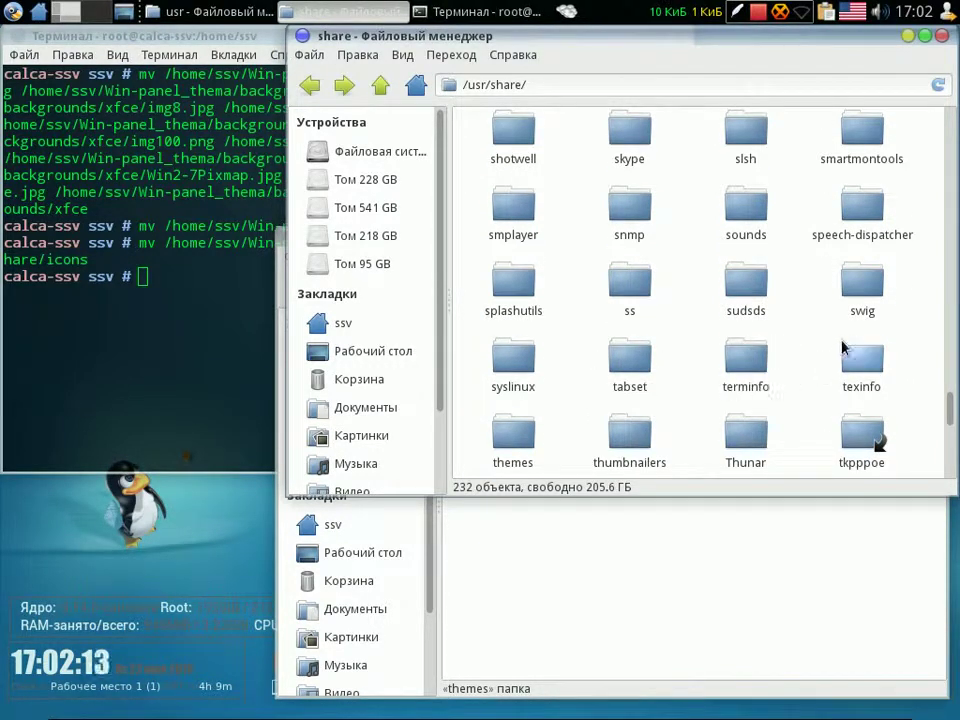
scroll(551, 443, down, 1)
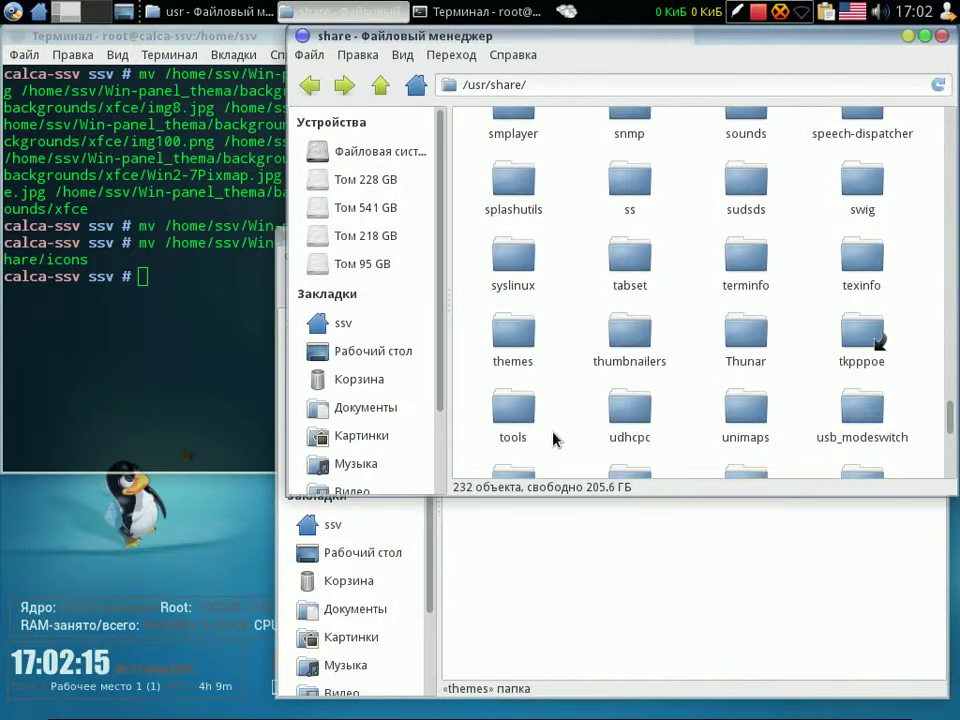
double_click(523, 343)
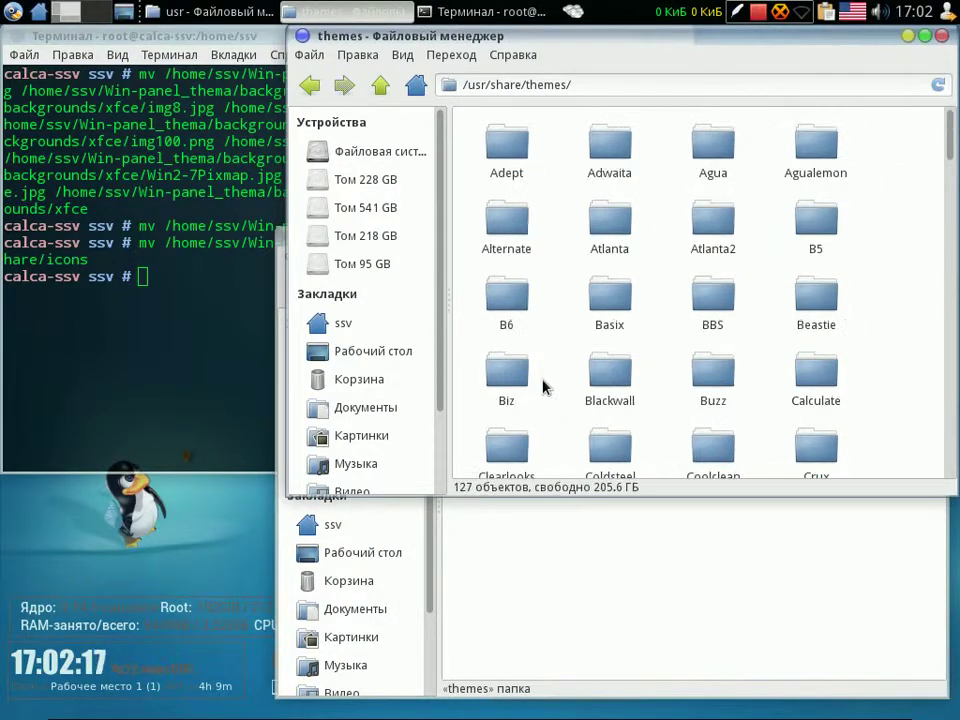
key(BackSpace)
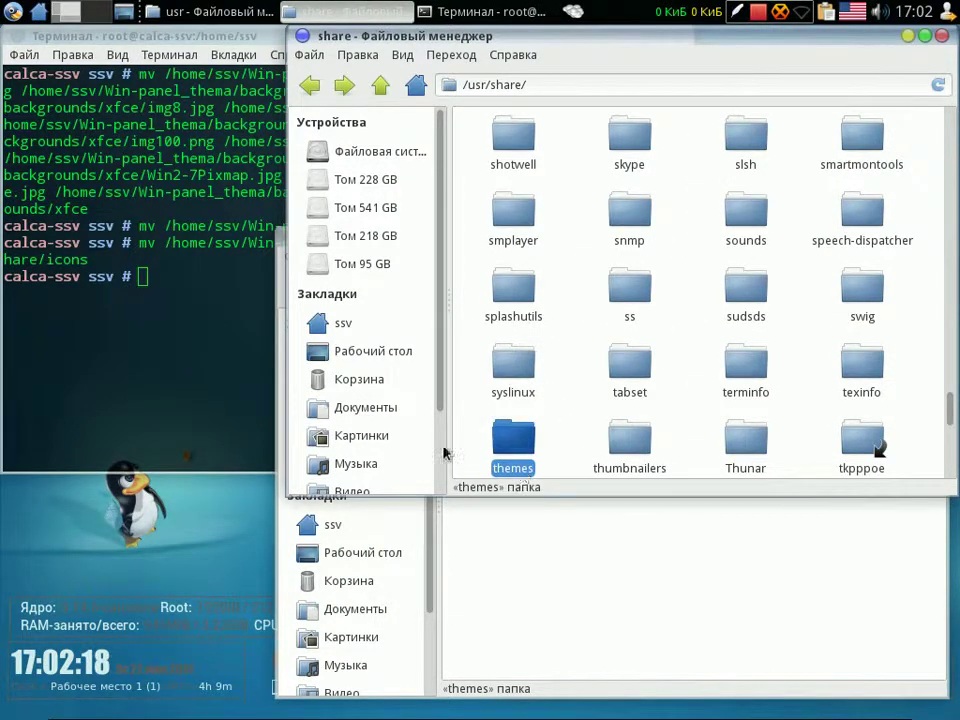
Begin an mv command in the terminal with the WinAte7-gtk and WinAte8-gtk folders from Win-panel_thema/usr/themes as sources.
click(525, 568)
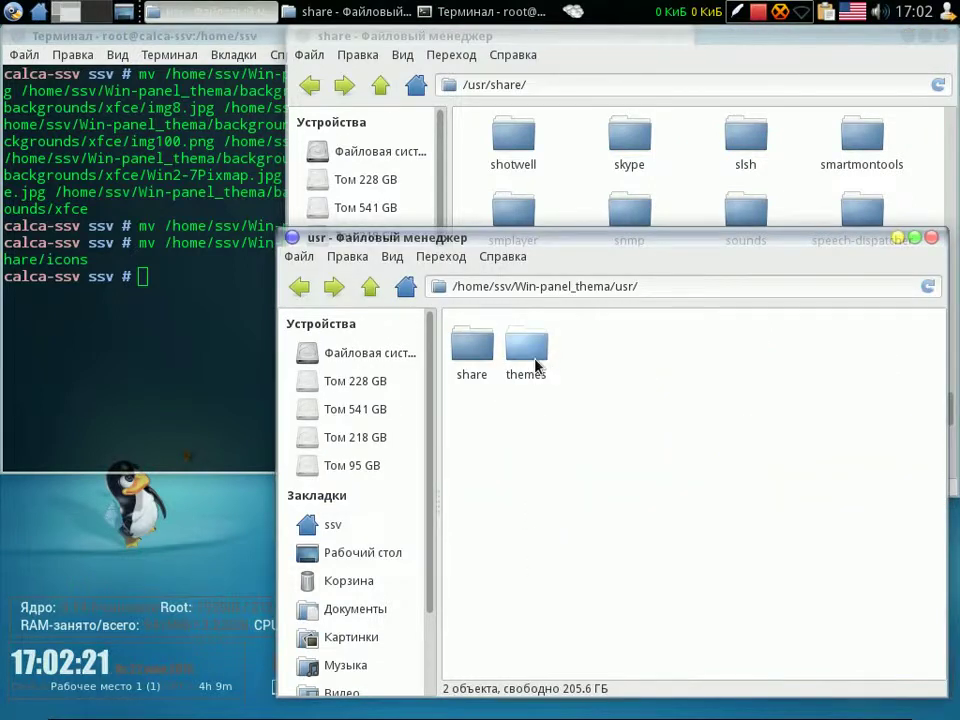
double_click(536, 362)
click(142, 323)
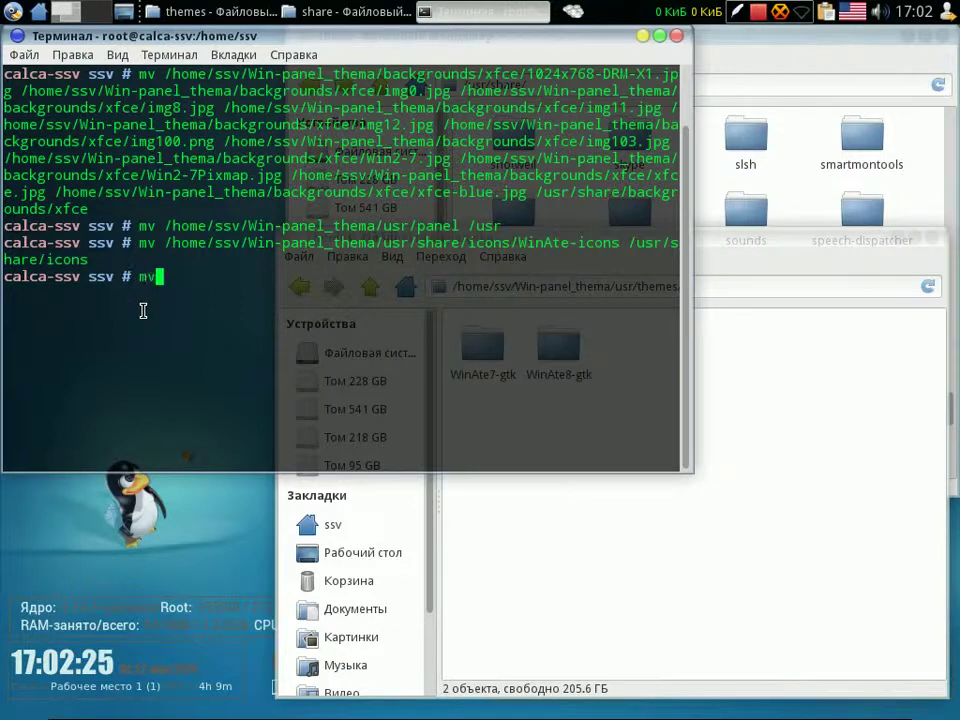
click(511, 551)
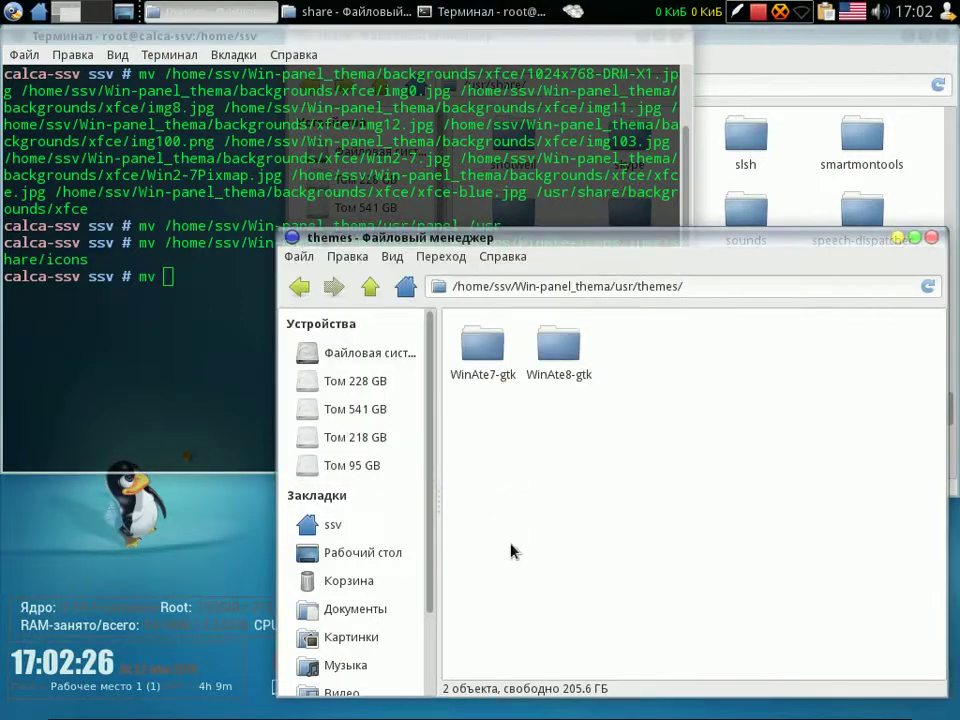
click(480, 370)
ctrl+click(553, 345)
drag(484, 345, 104, 336)
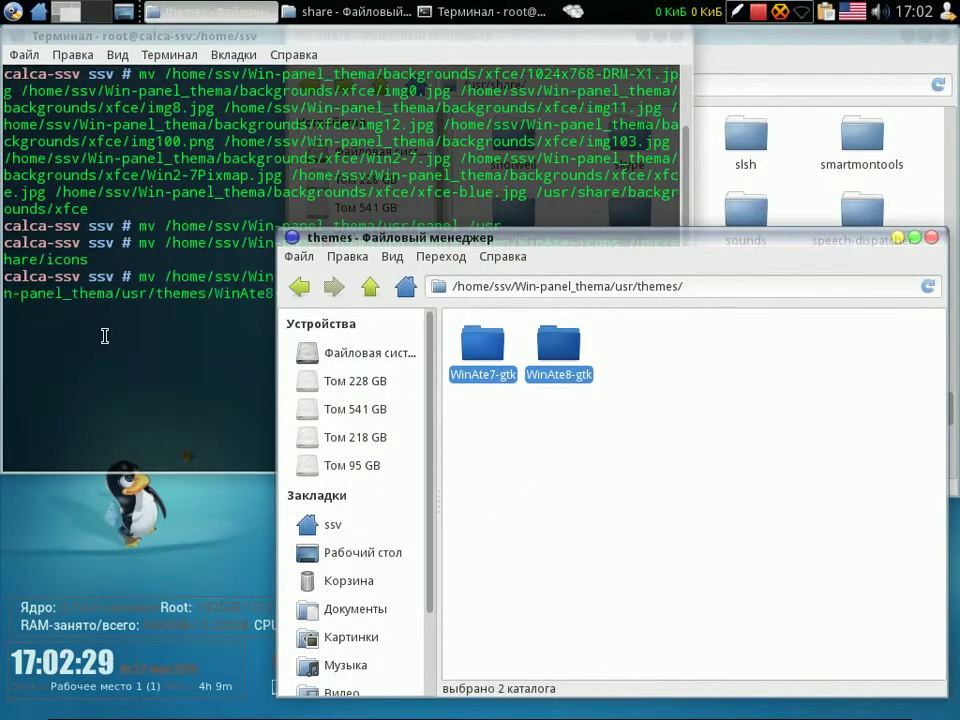
Add /usr/share/themes as the destination of the mv command and run it.
click(178, 336)
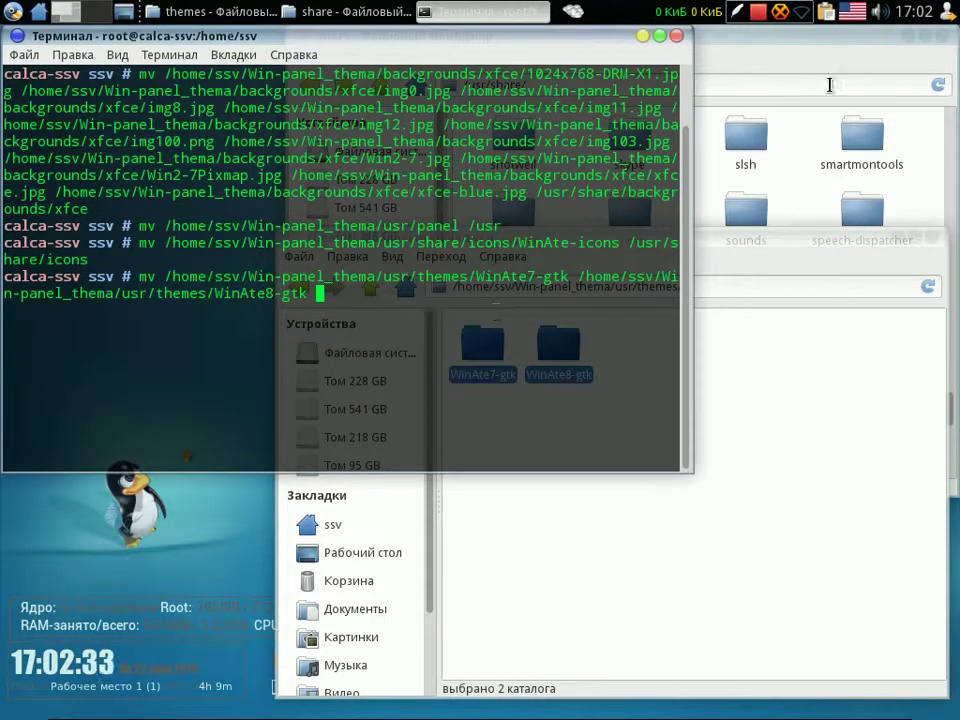
click(836, 44)
drag(516, 440, 175, 393)
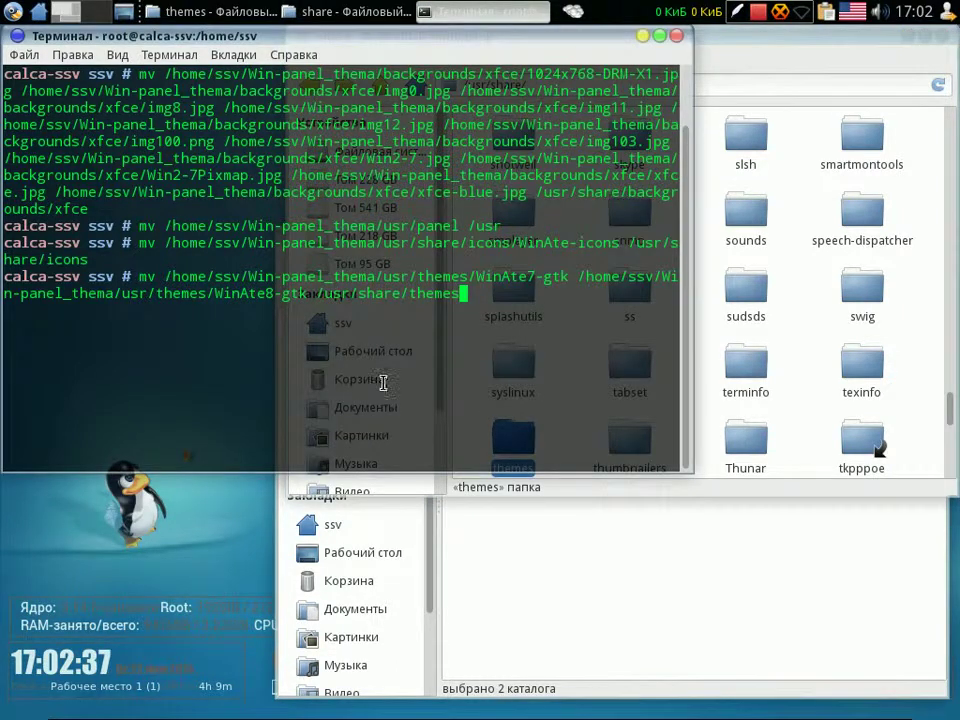
key(Return)
Return to the home folder and permanently delete the Win-panel_thema folder.
click(549, 574)
key(BackSpace)
key(BackSpace)
key(BackSpace)
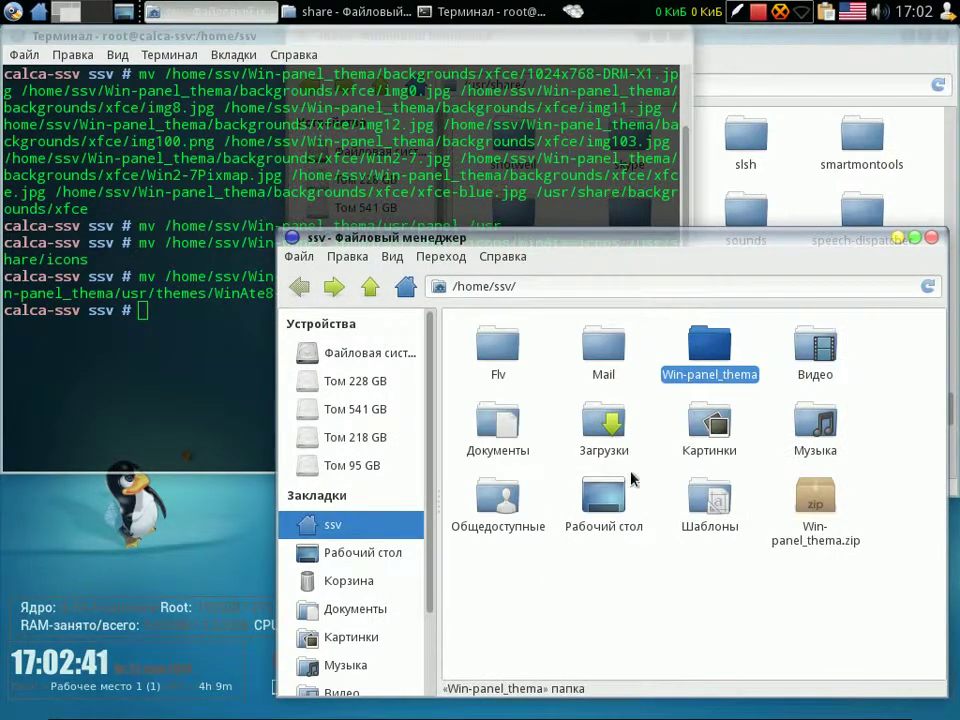
right_click(719, 357)
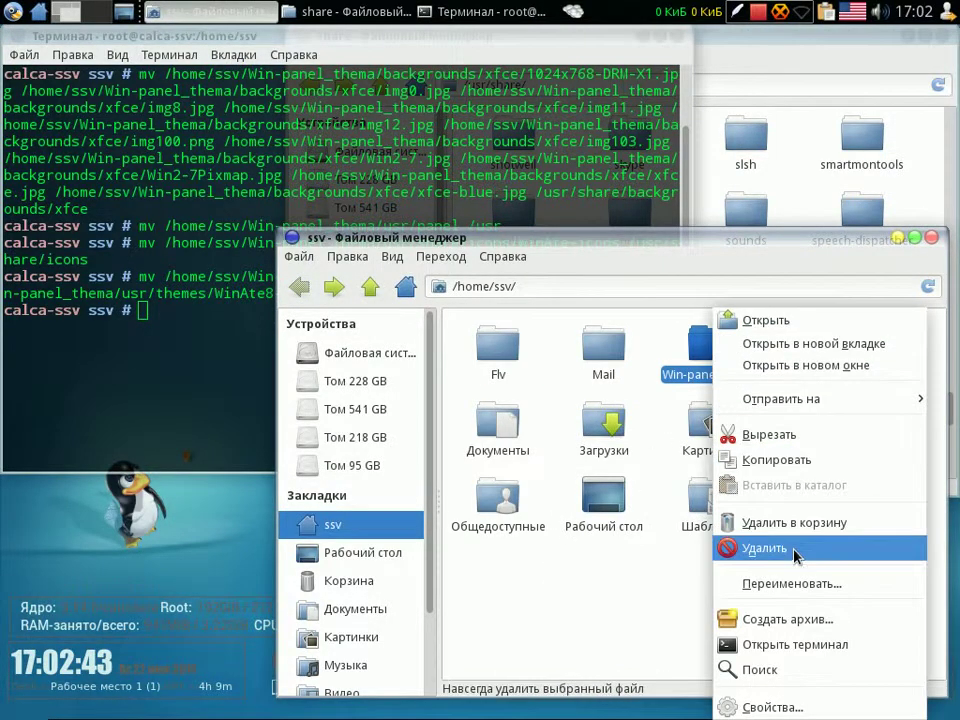
click(745, 547)
click(742, 533)
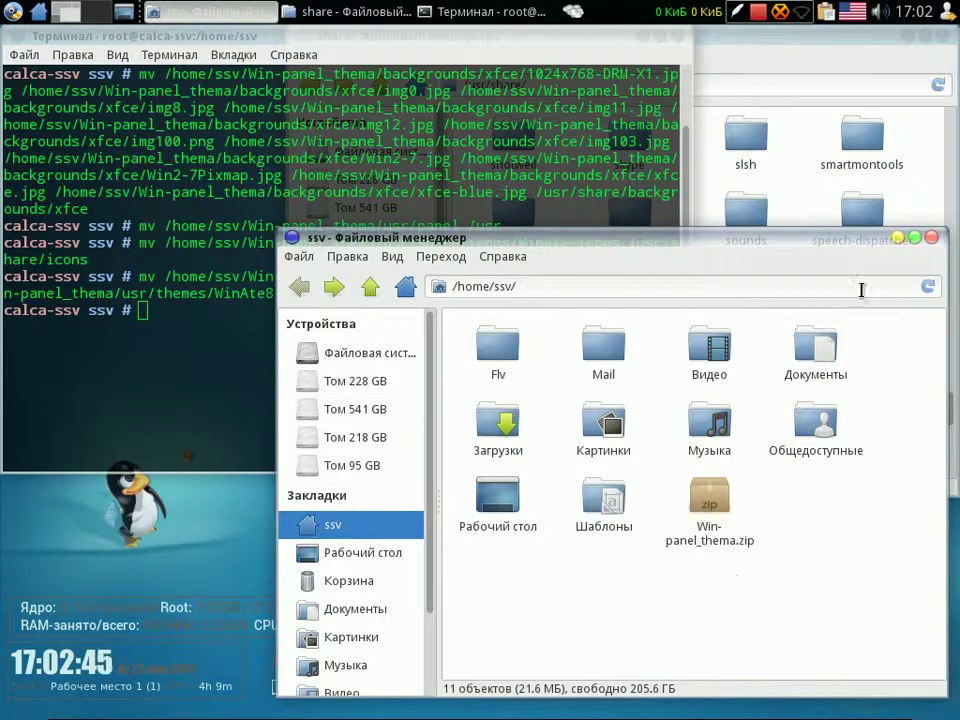
Close both file manager windows and the terminal.
click(933, 243)
click(806, 285)
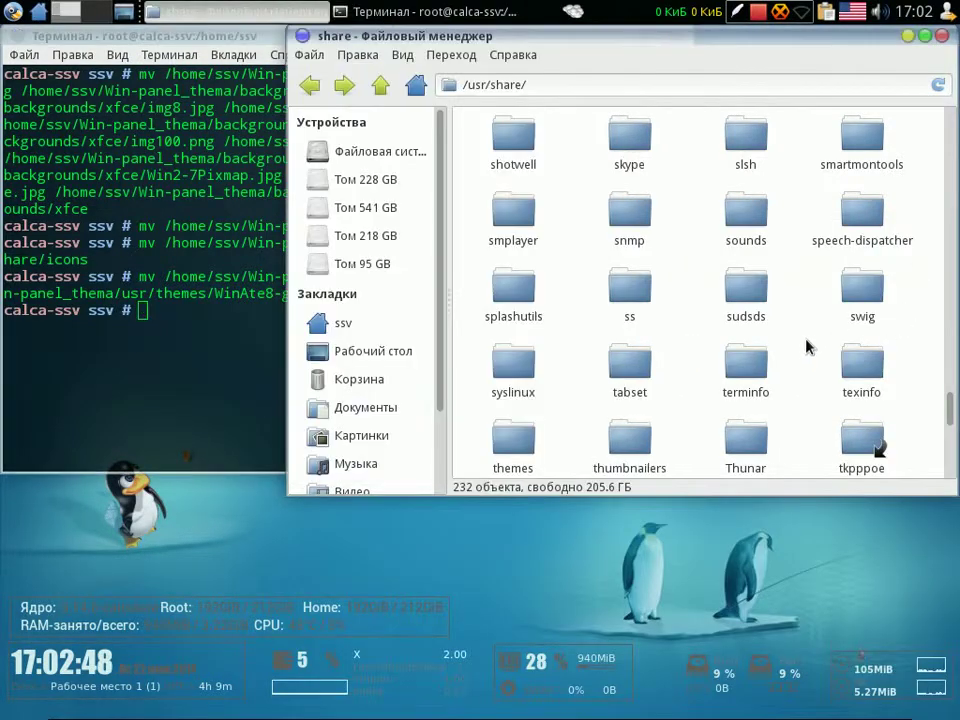
click(942, 36)
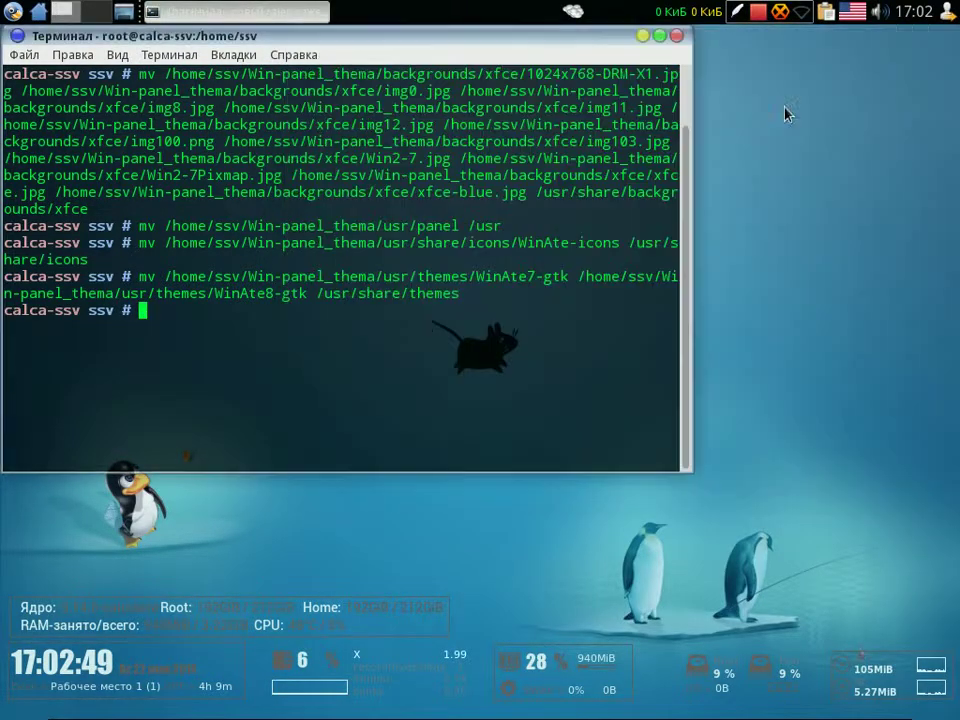
click(676, 35)
Open the desktop panel's preferences and set the background style of Панель 0 to Фоновое изображение.
right_click(318, 10)
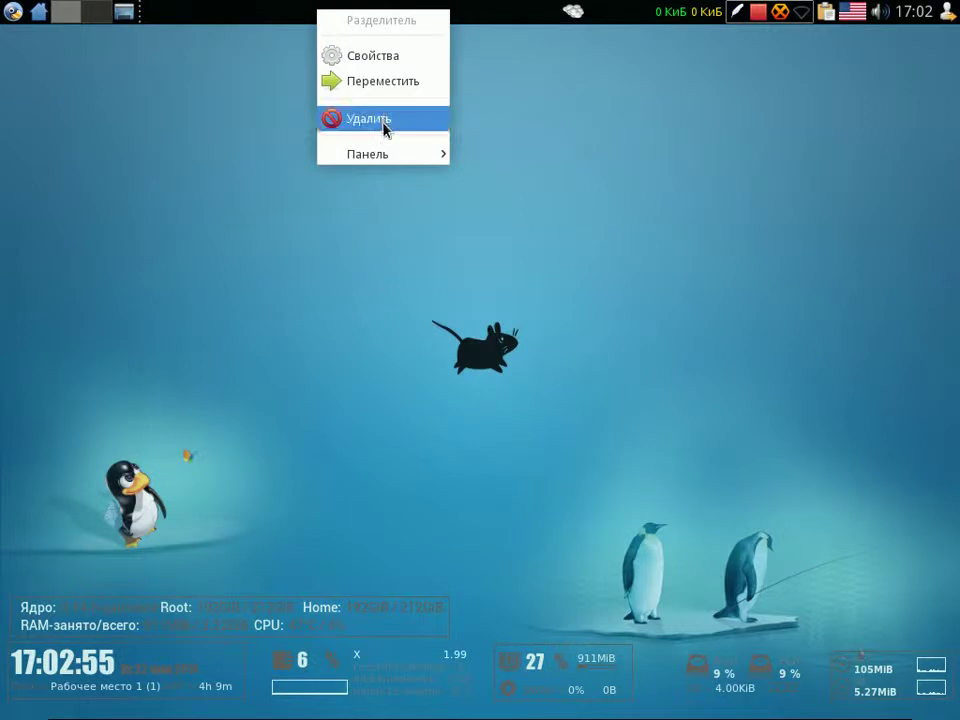
mouse_move(389, 156)
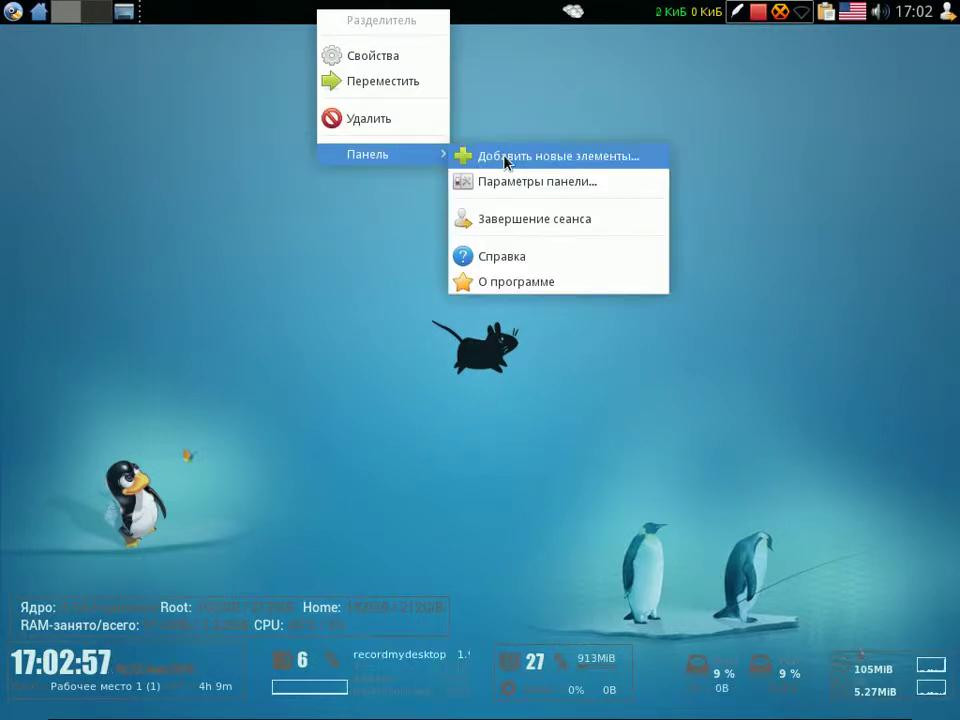
click(506, 181)
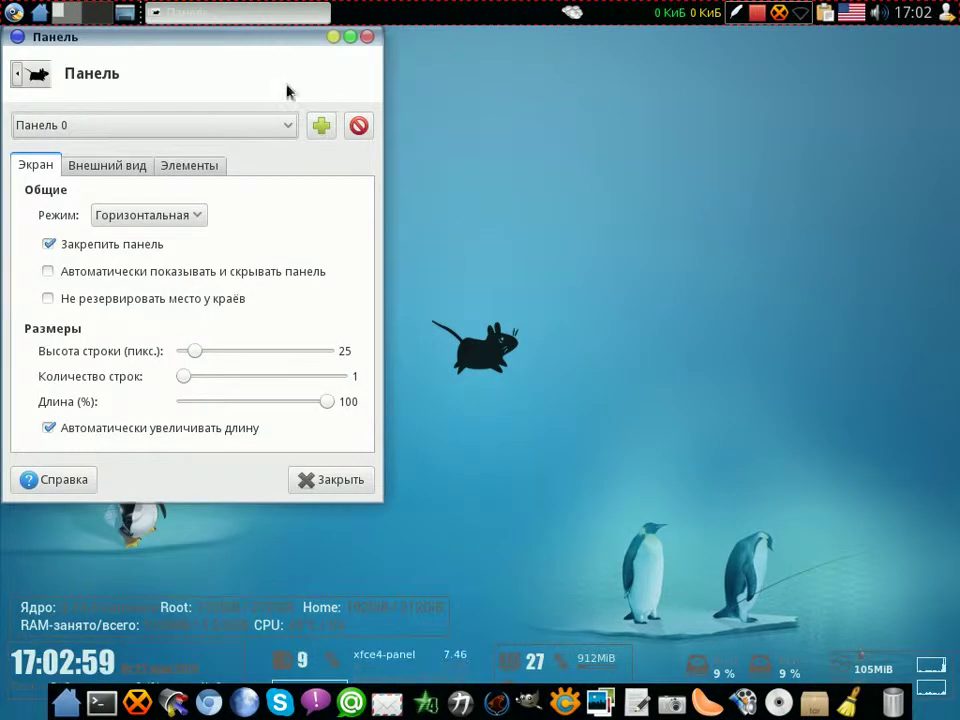
drag(292, 48, 575, 90)
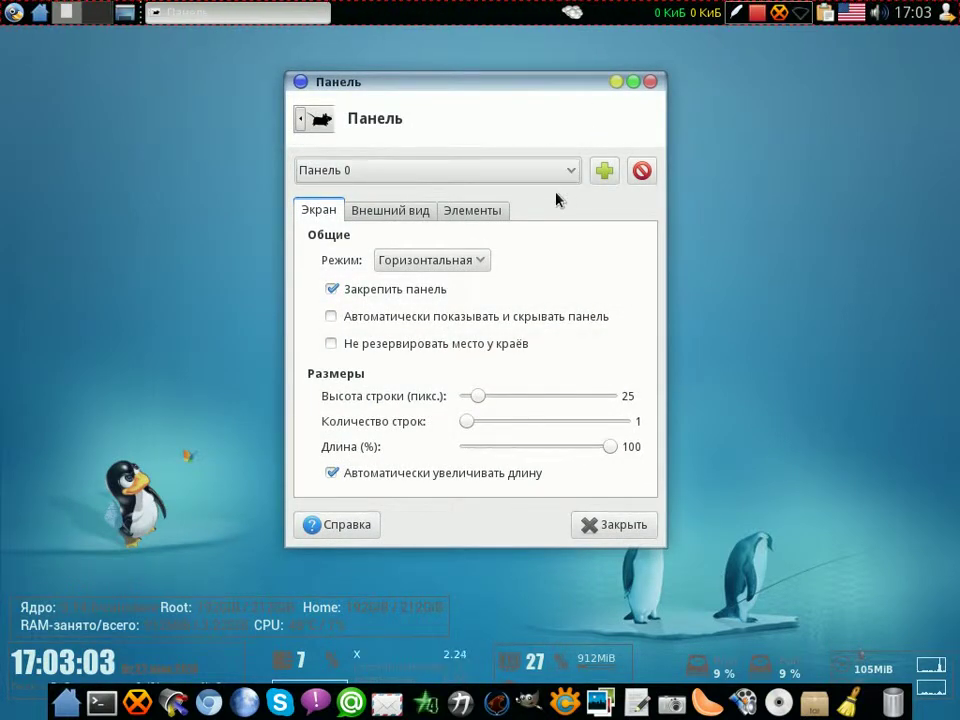
click(408, 215)
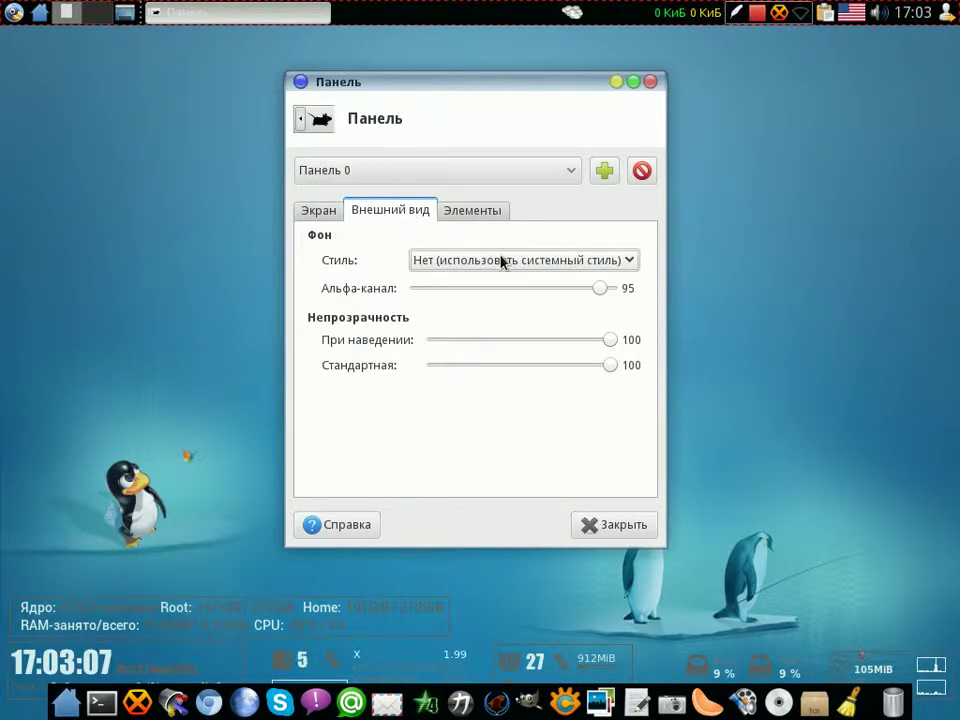
click(630, 261)
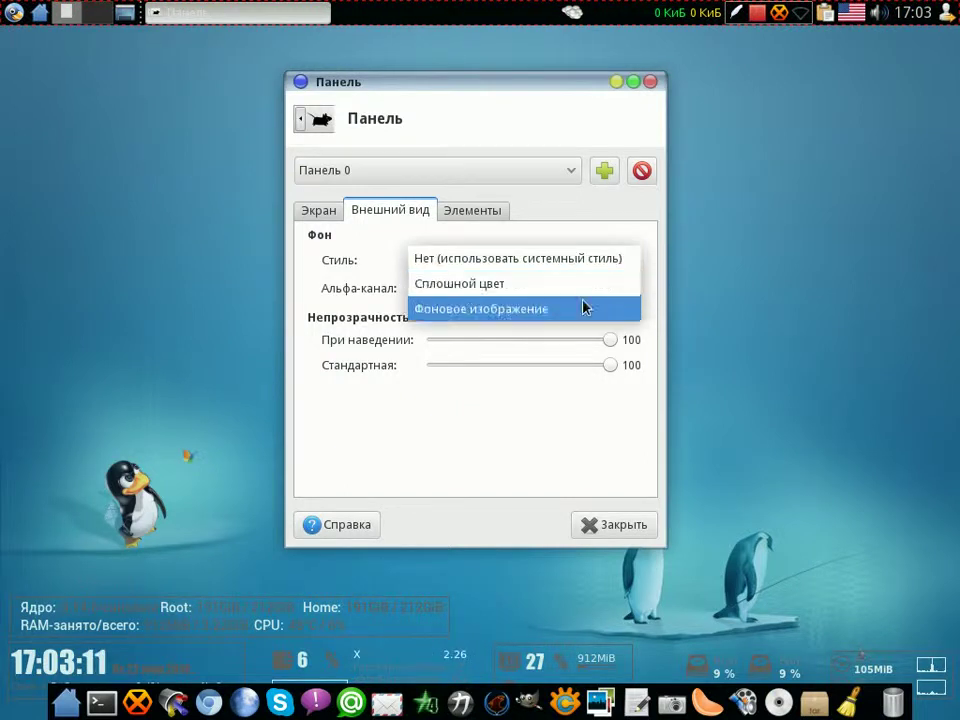
click(578, 308)
Choose 1panel.png from /usr/panel/top_panel as the background image of Панель 0.
click(626, 297)
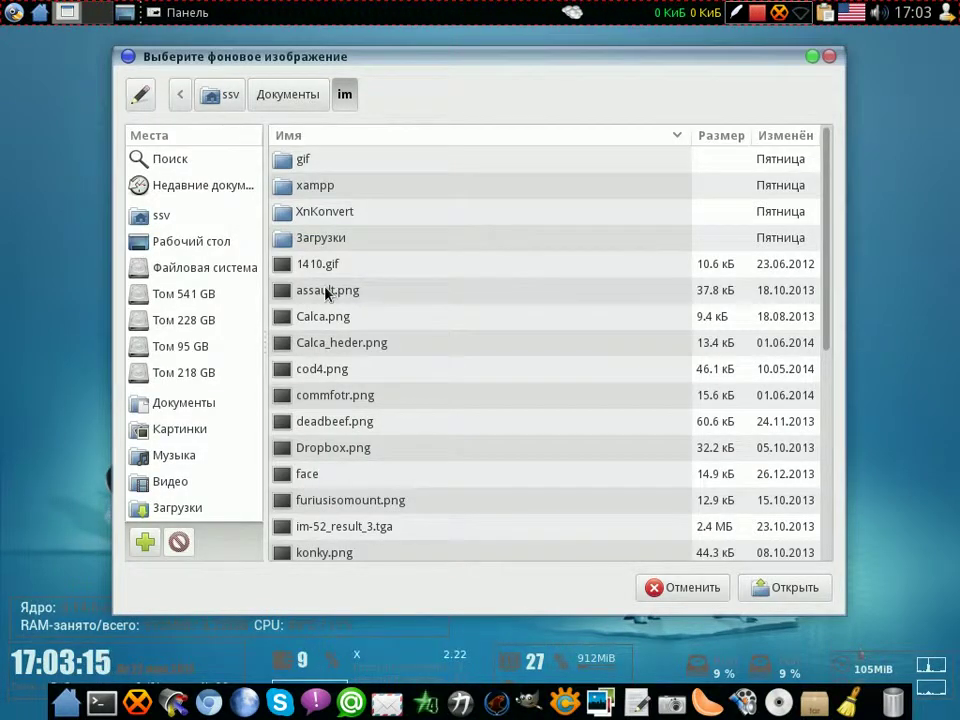
scroll(447, 296, down, 3)
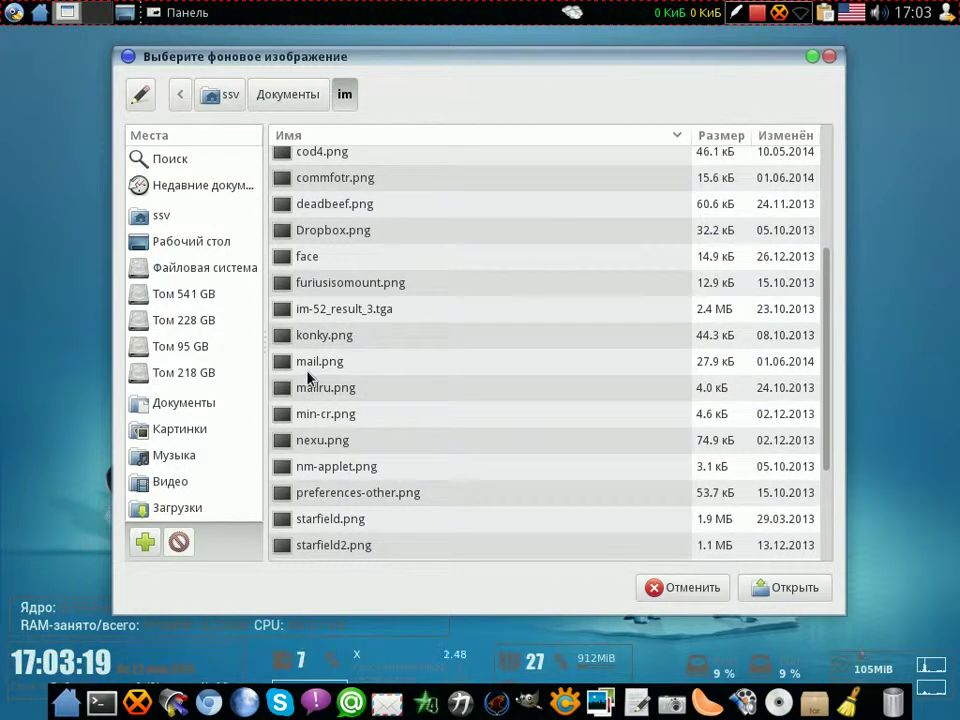
click(232, 274)
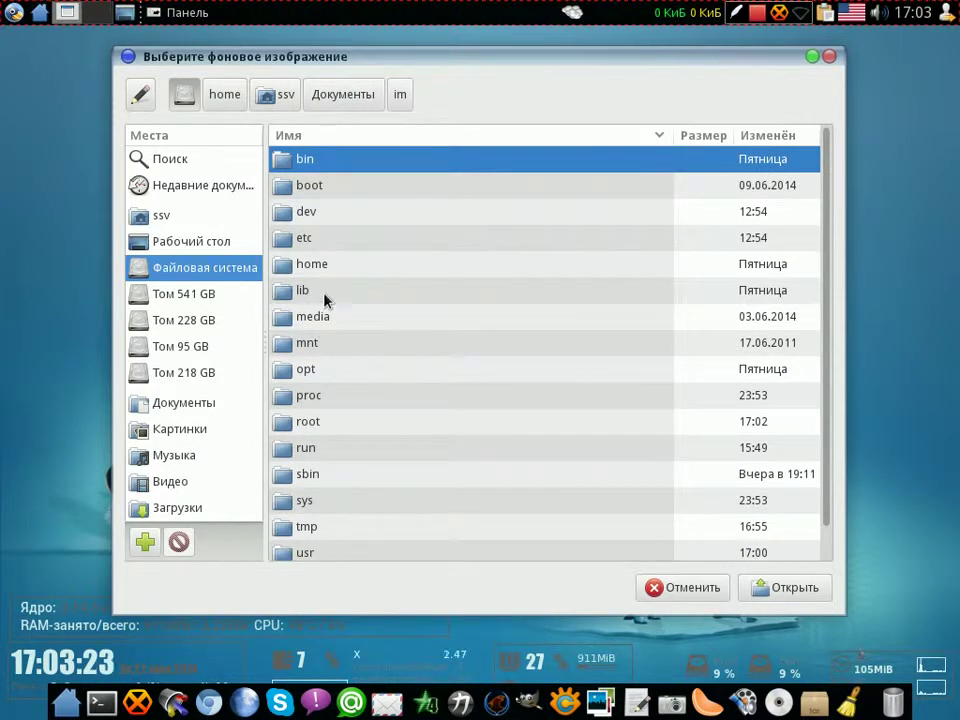
scroll(336, 300, down, 1)
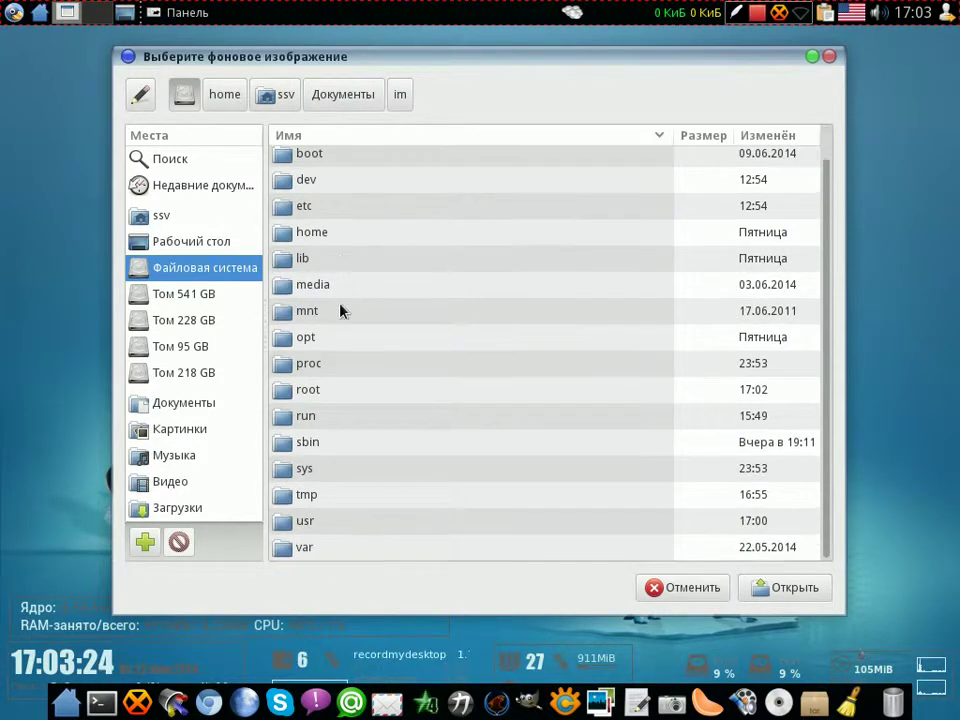
double_click(313, 524)
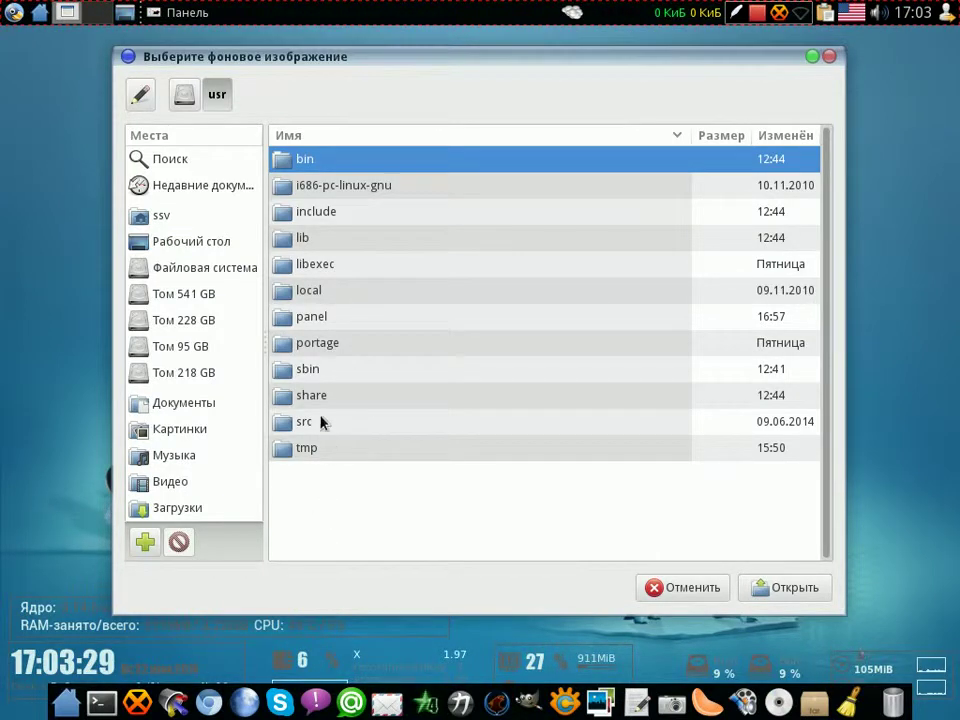
double_click(315, 317)
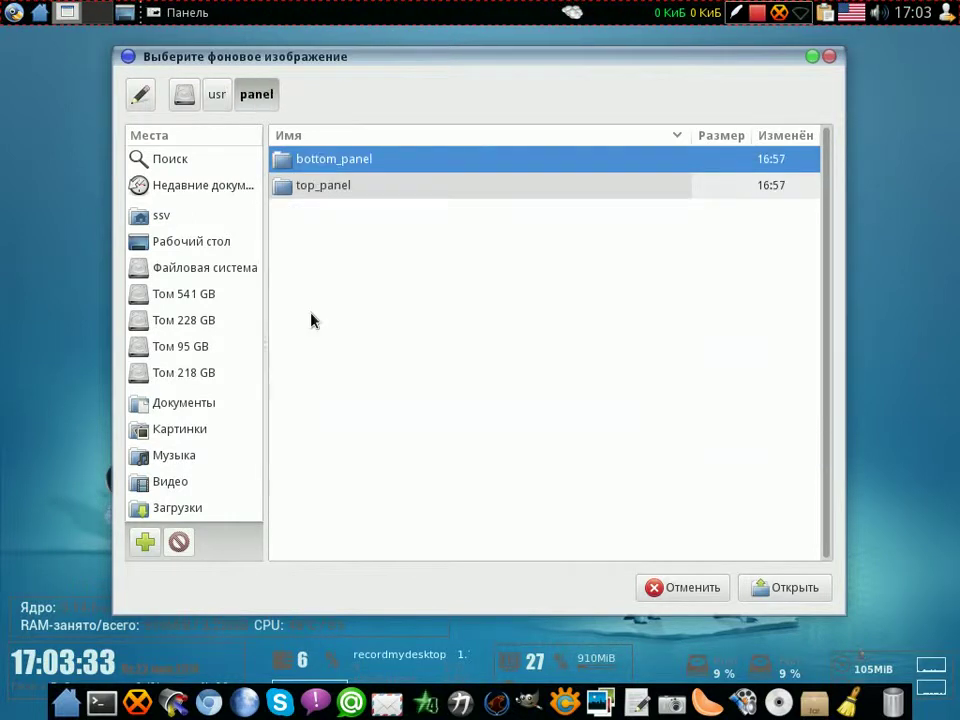
click(333, 190)
double_click(316, 193)
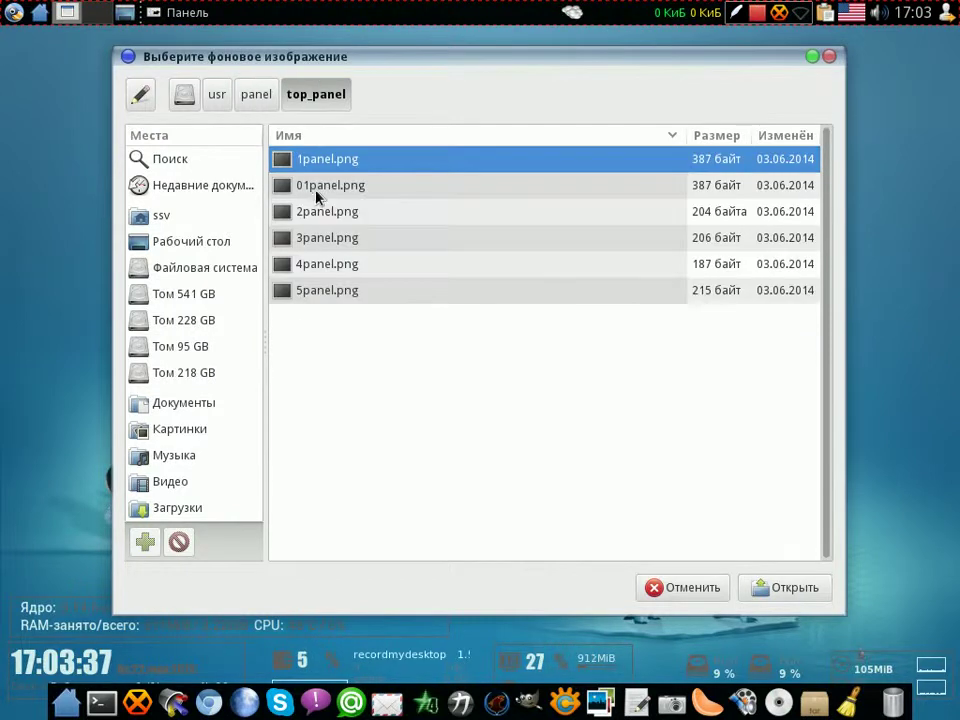
drag(469, 64, 502, 101)
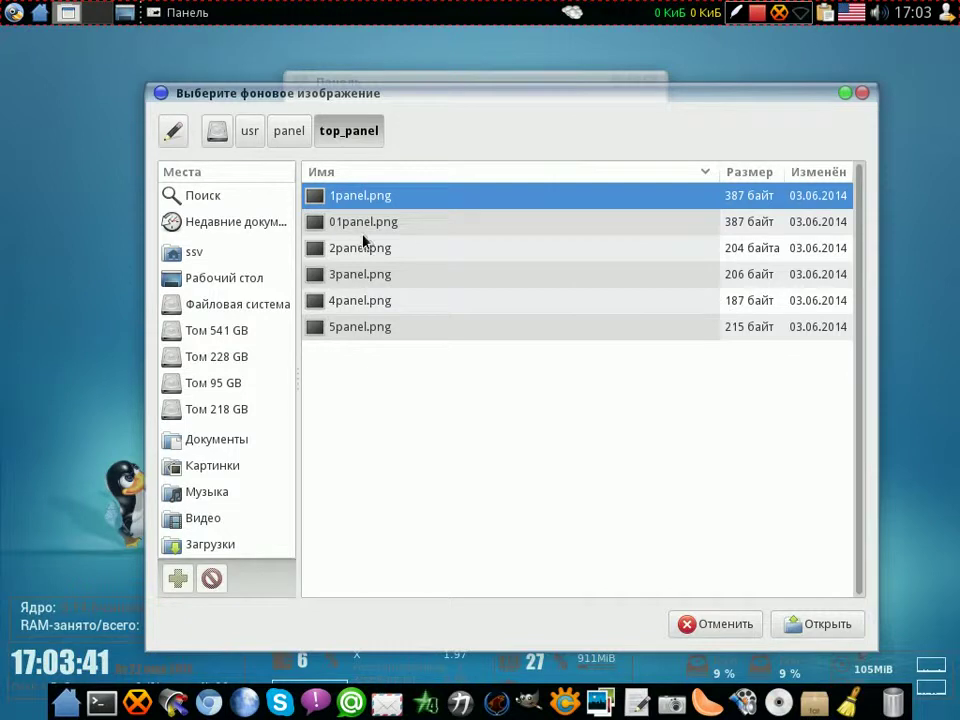
key(Return)
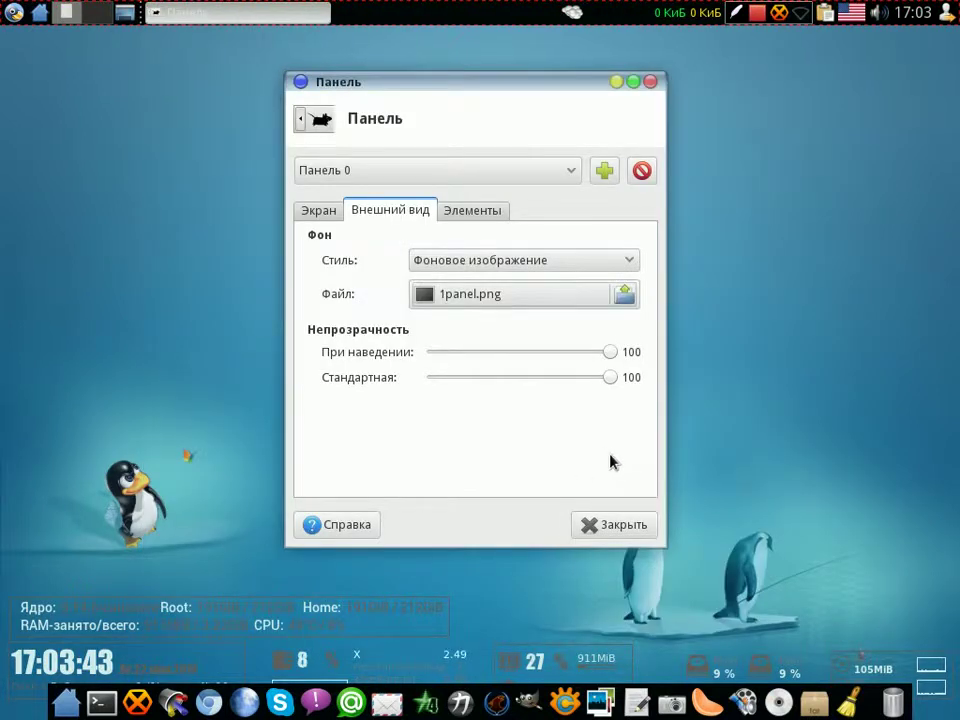
Close the preferences of Панель 0.
mouse_move(475, 82)
mouse_down()
mouse_move(454, 94)
mouse_move(472, 91)
mouse_up()
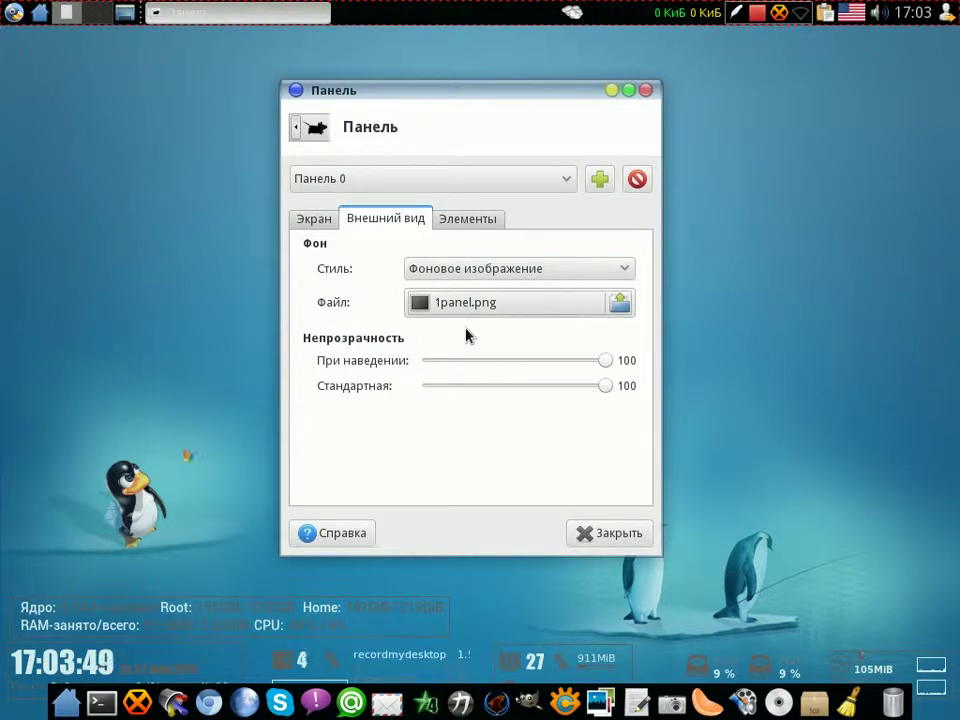
click(606, 534)
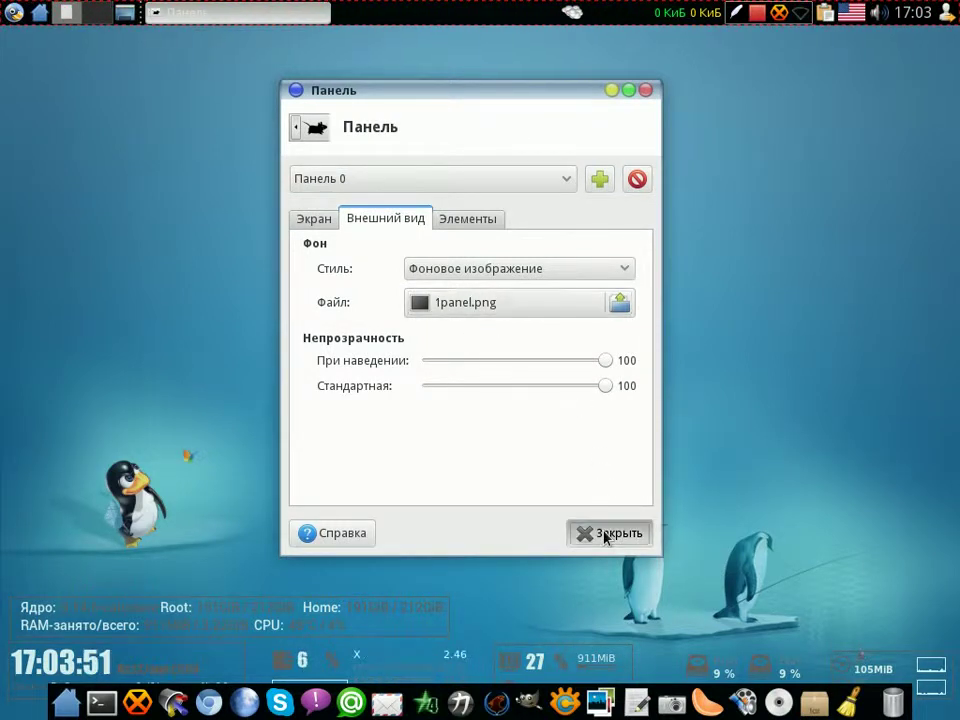
Reopen the top panel's preferences, keep Фоновое изображение as its background style, and close them.
right_click(417, 12)
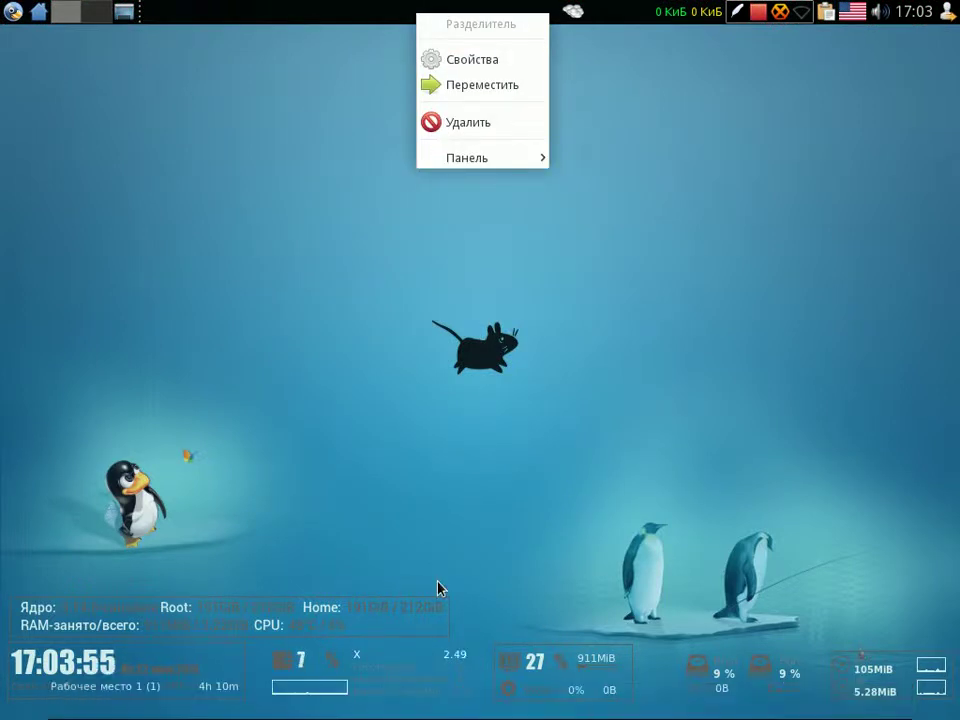
key(Escape)
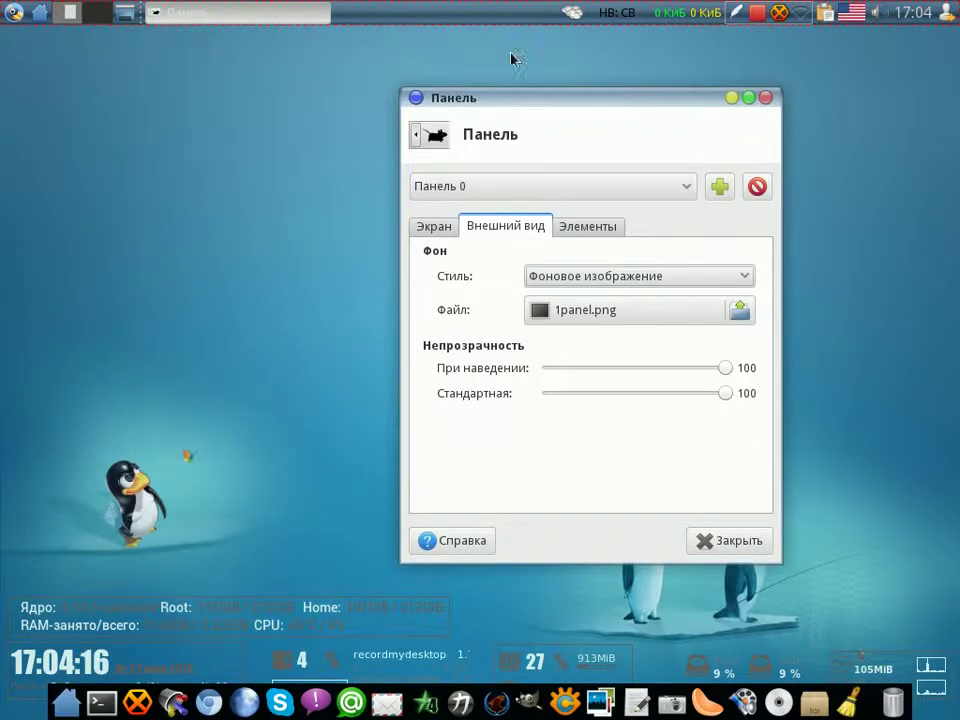
drag(589, 103, 533, 64)
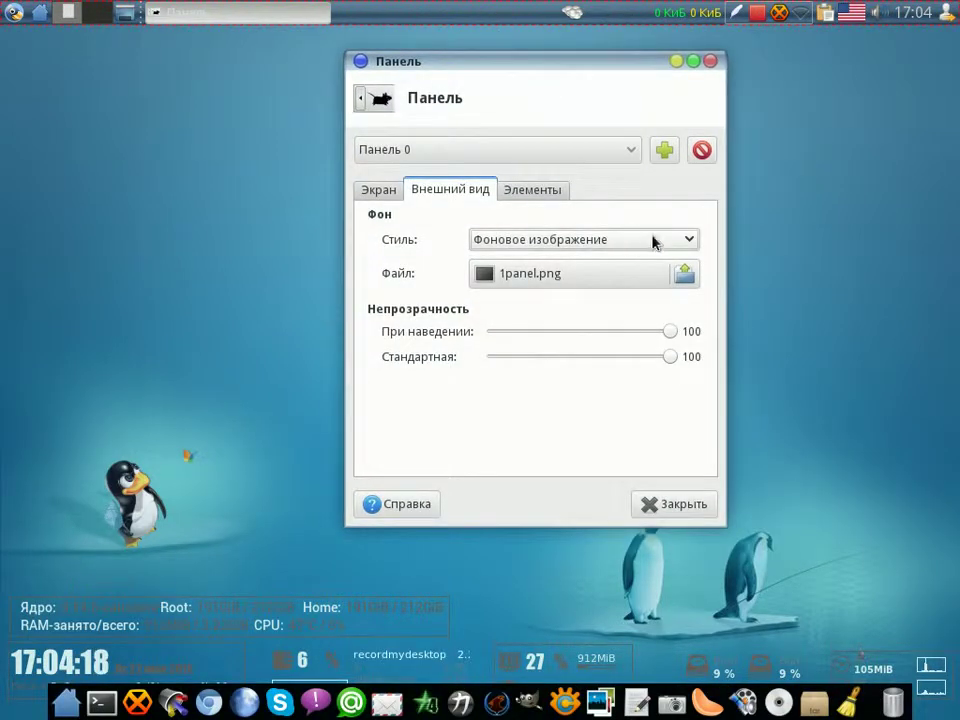
click(690, 241)
click(603, 239)
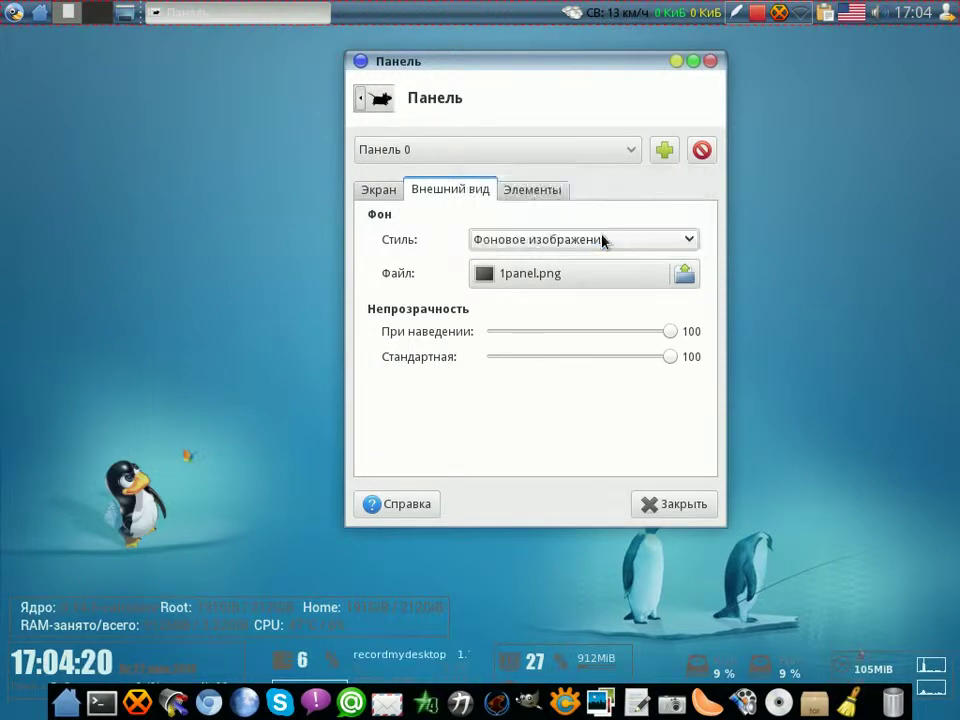
click(686, 505)
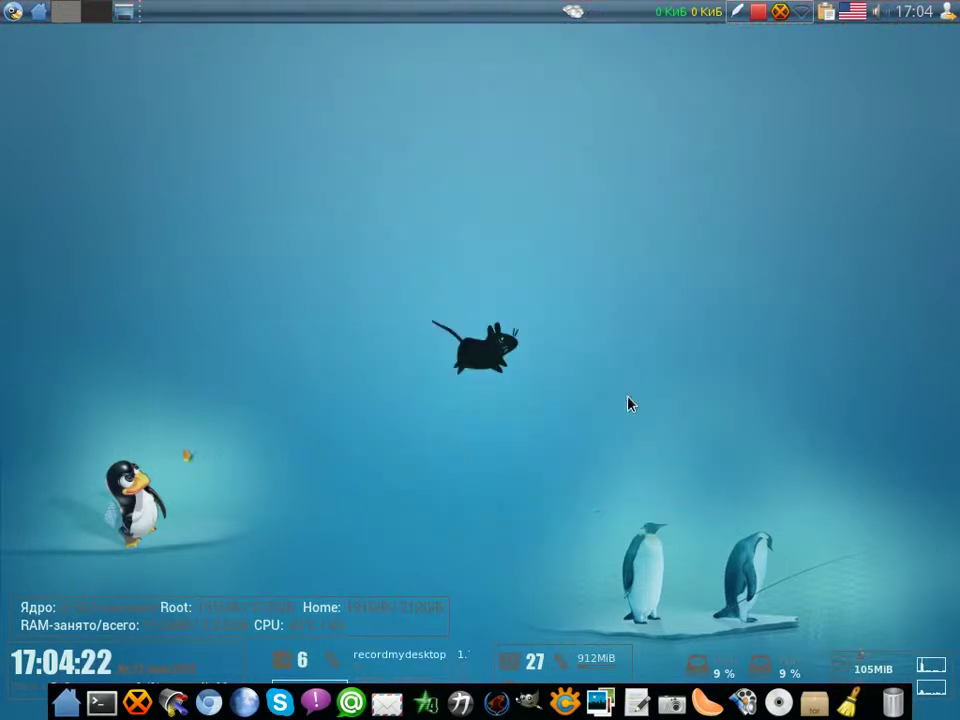
Open the bottom panel's preferences and set the background style of Панель 1 to Фоновое изображение.
mouse_move(580, 712)
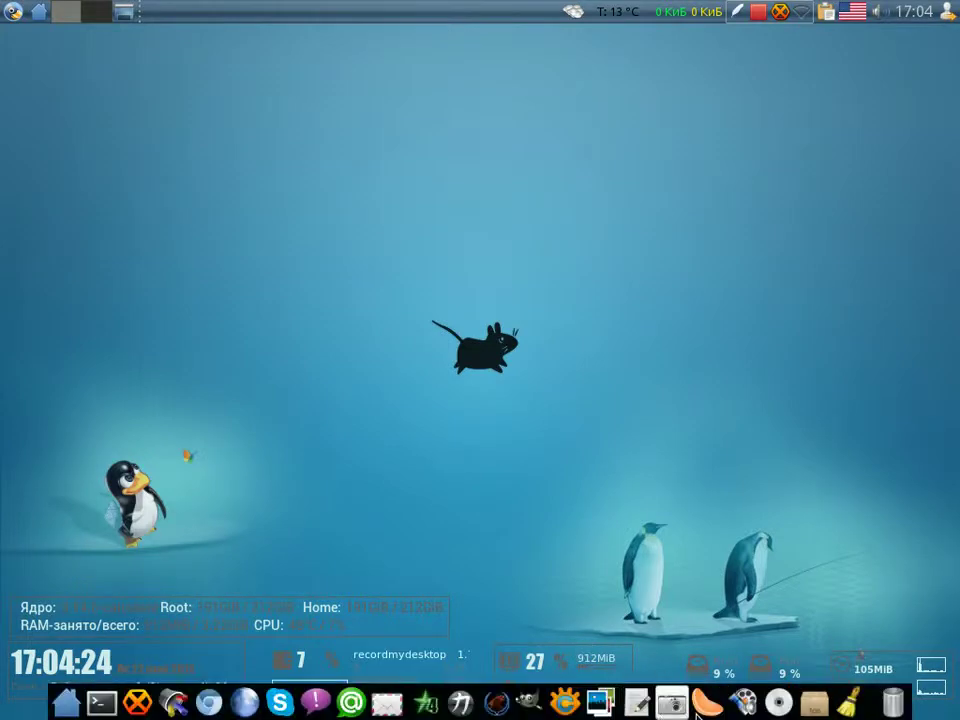
right_click(655, 703)
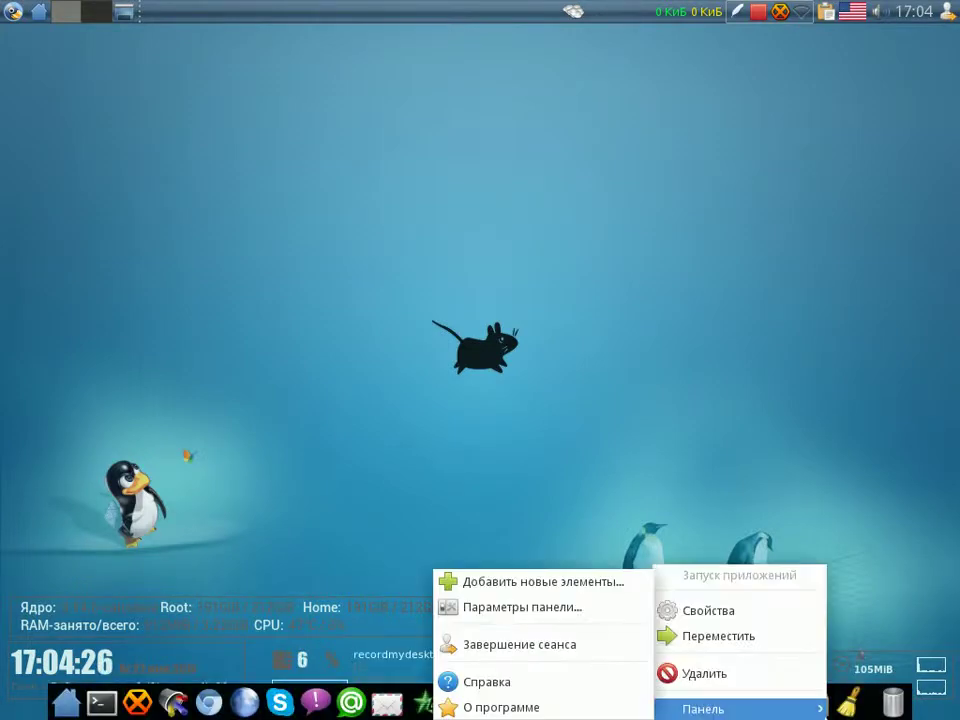
mouse_move(760, 708)
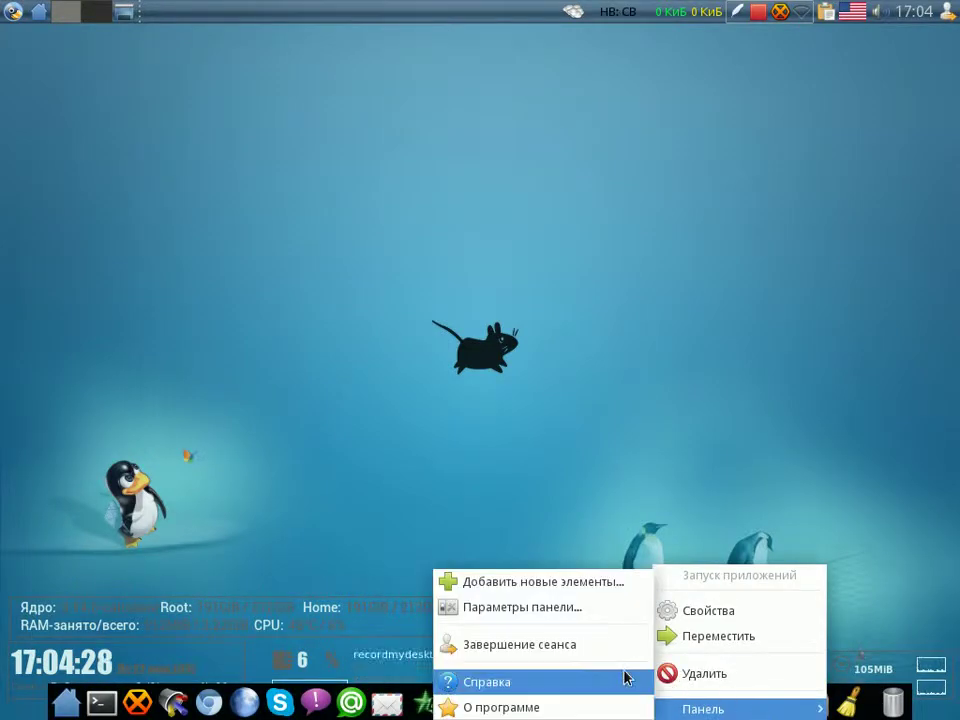
click(562, 618)
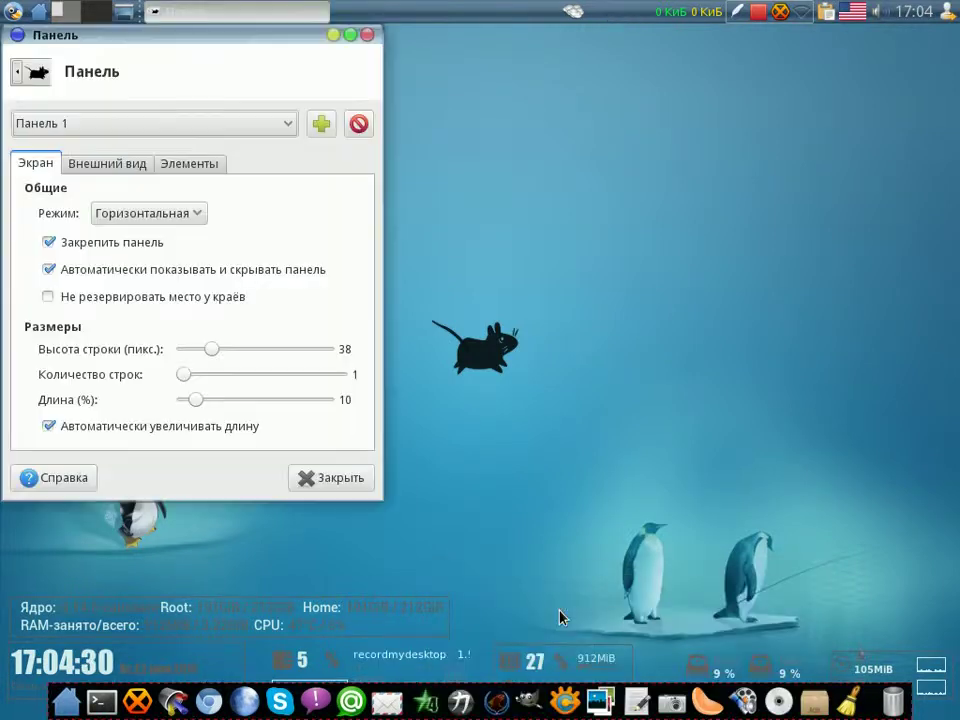
drag(220, 38, 769, 38)
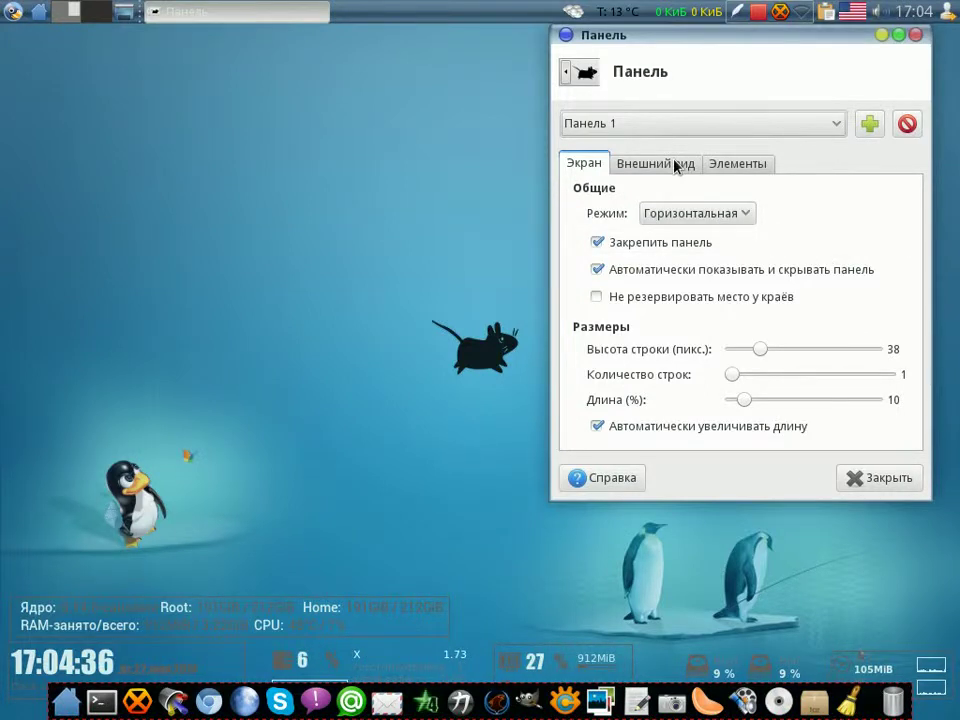
click(675, 166)
click(885, 214)
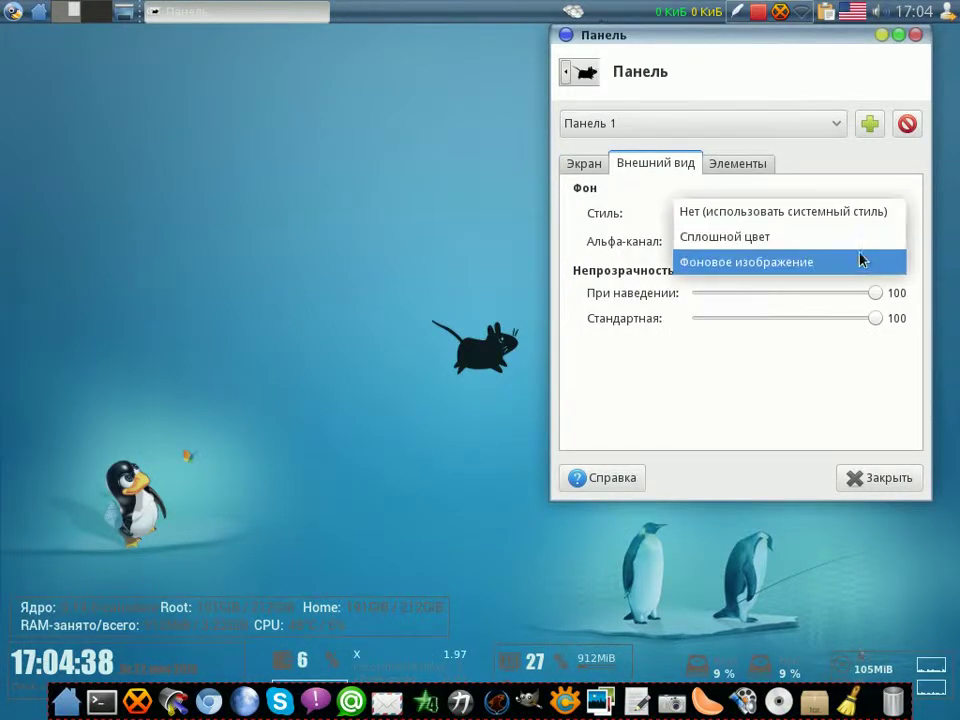
click(862, 260)
Choose 1_bottom_38.png from /usr/panel/bottom_panel as the background image of Панель 1 and close the preferences.
click(888, 248)
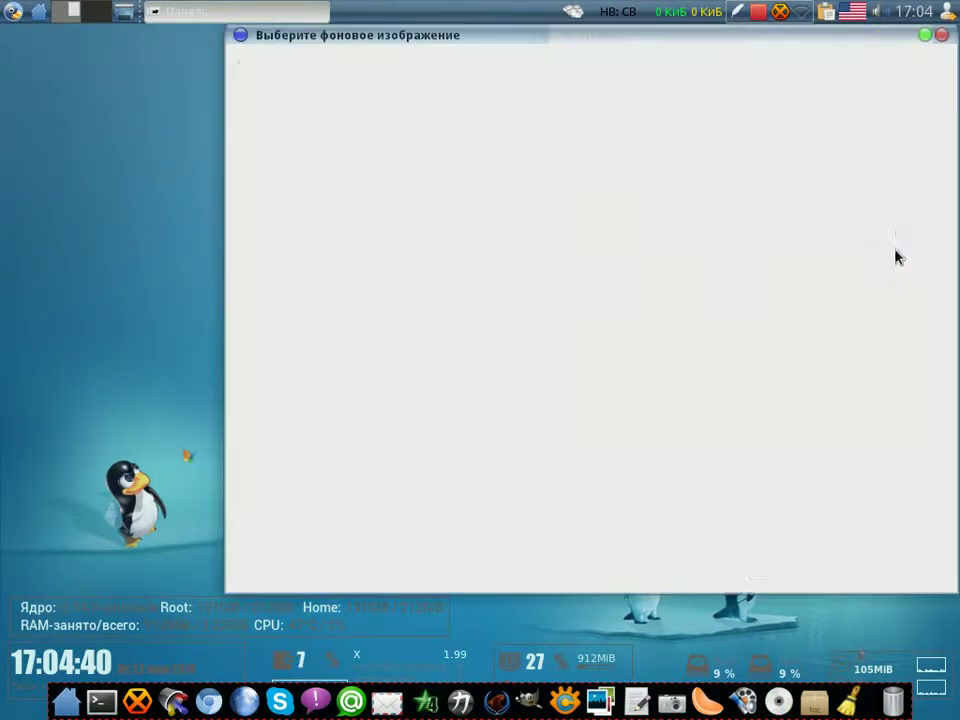
click(360, 250)
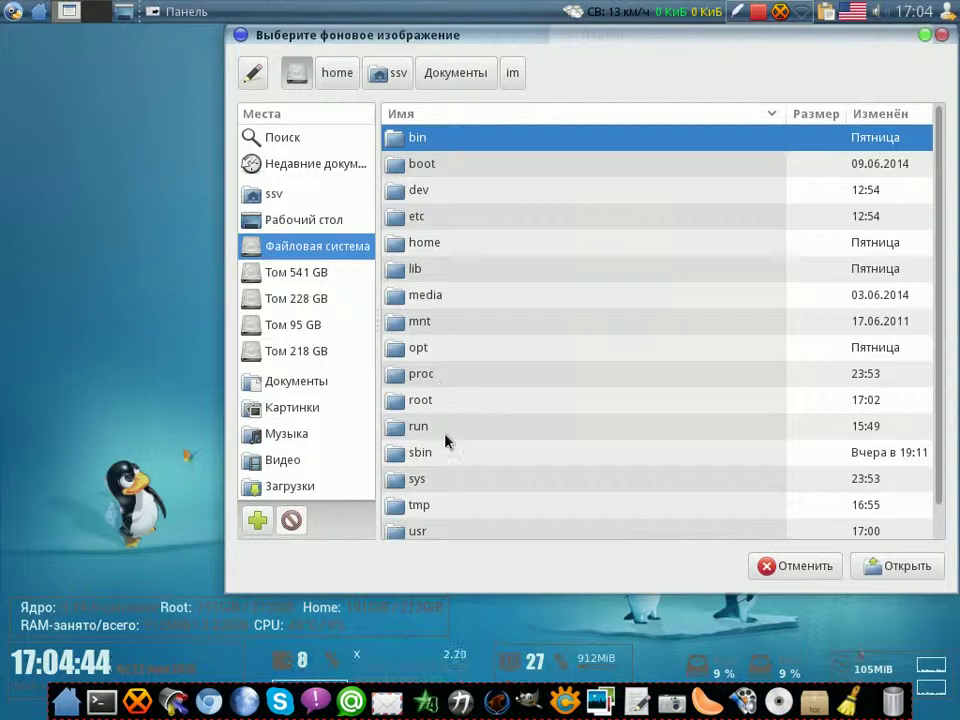
double_click(430, 530)
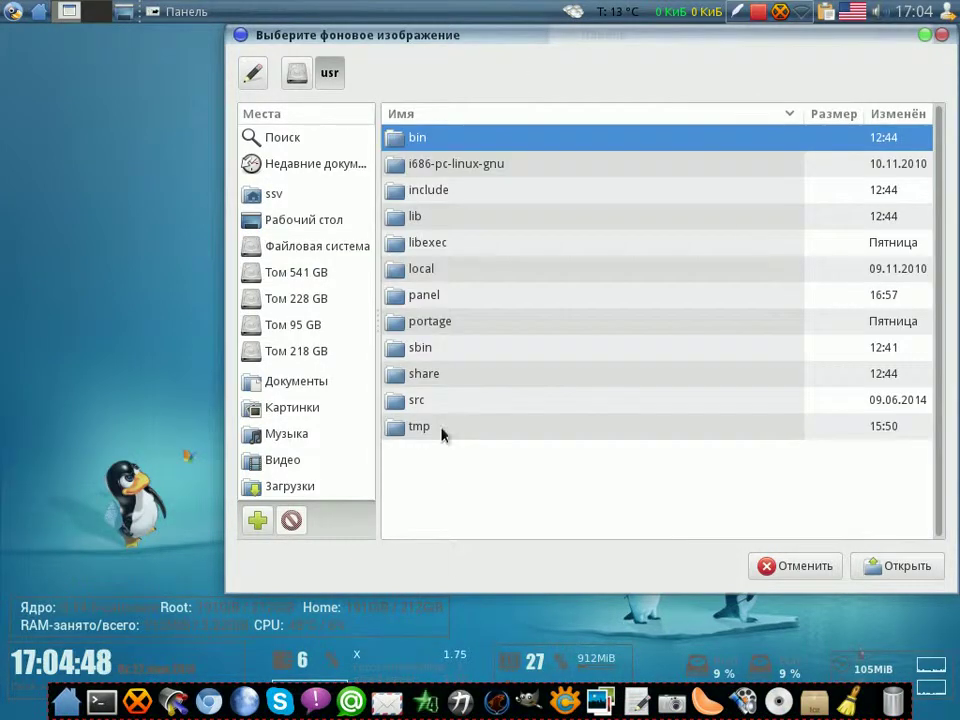
double_click(430, 296)
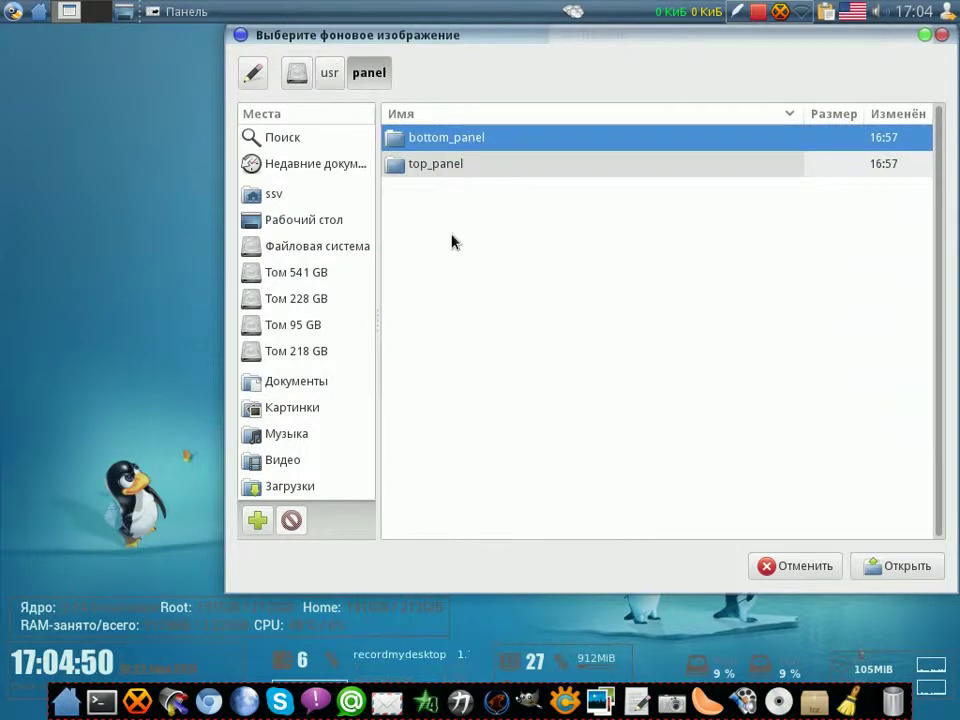
double_click(432, 141)
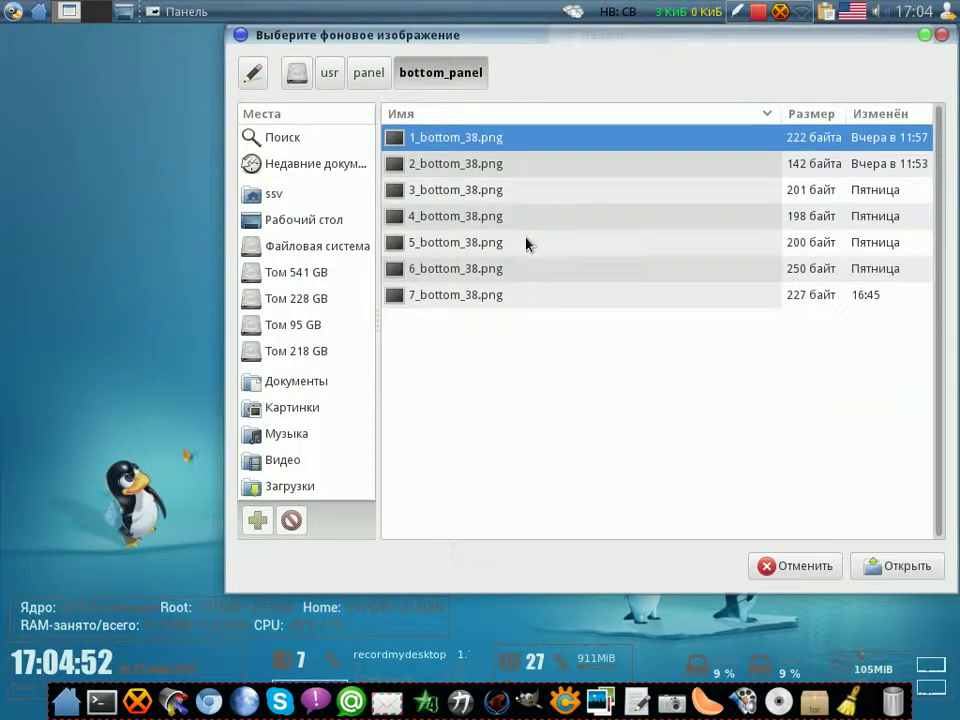
click(903, 566)
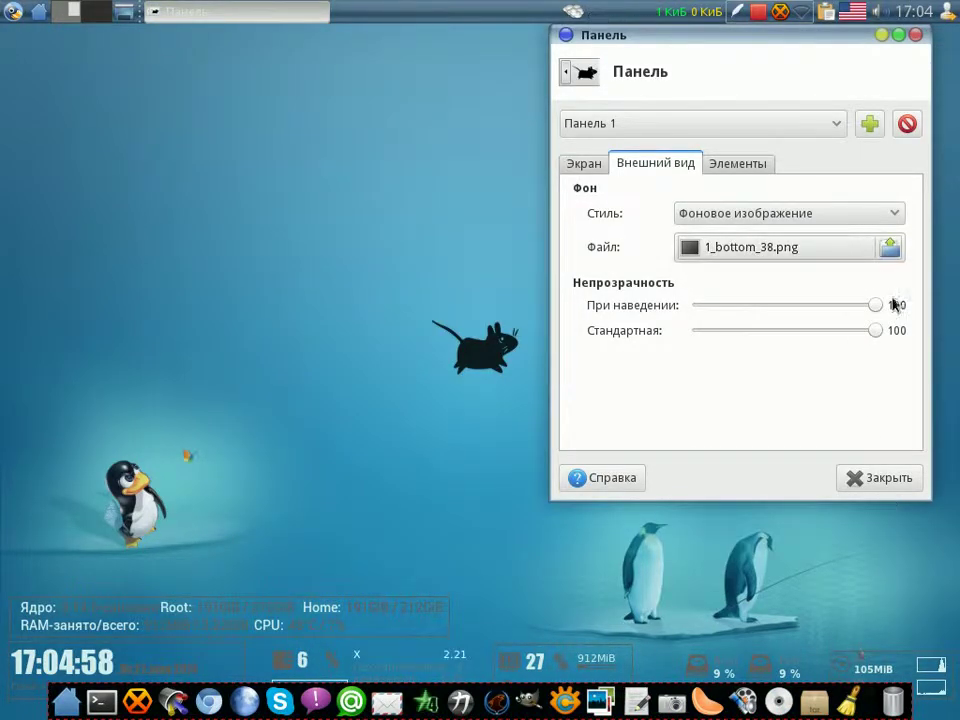
click(894, 478)
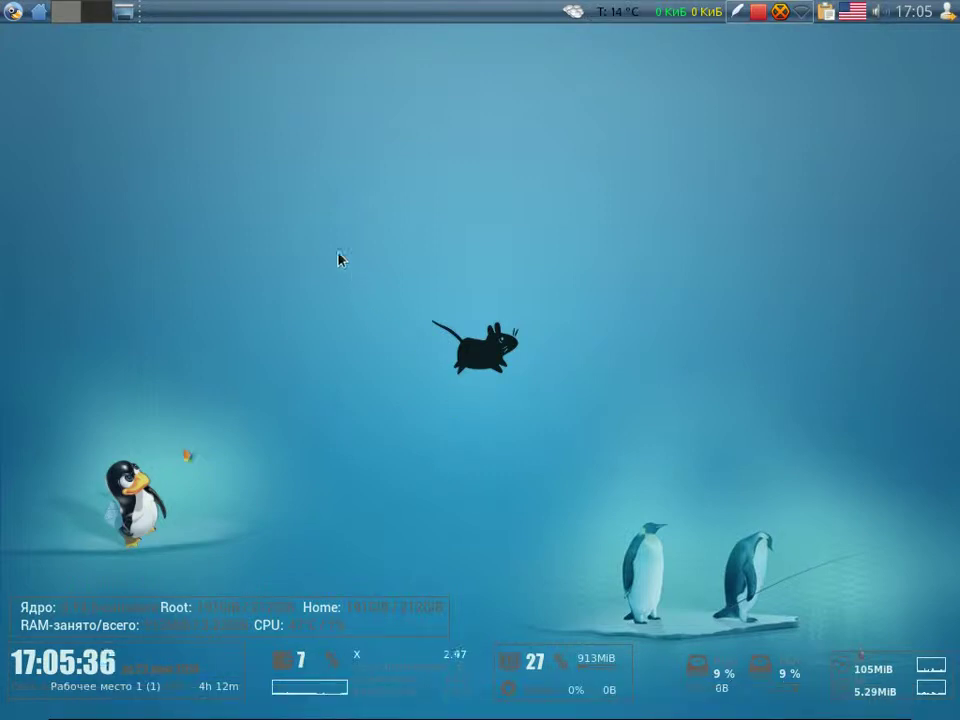
Open the desktop settings and apply 1024x768-DRM-X1.jpg from the start of the image list as the wallpaper.
right_click(189, 114)
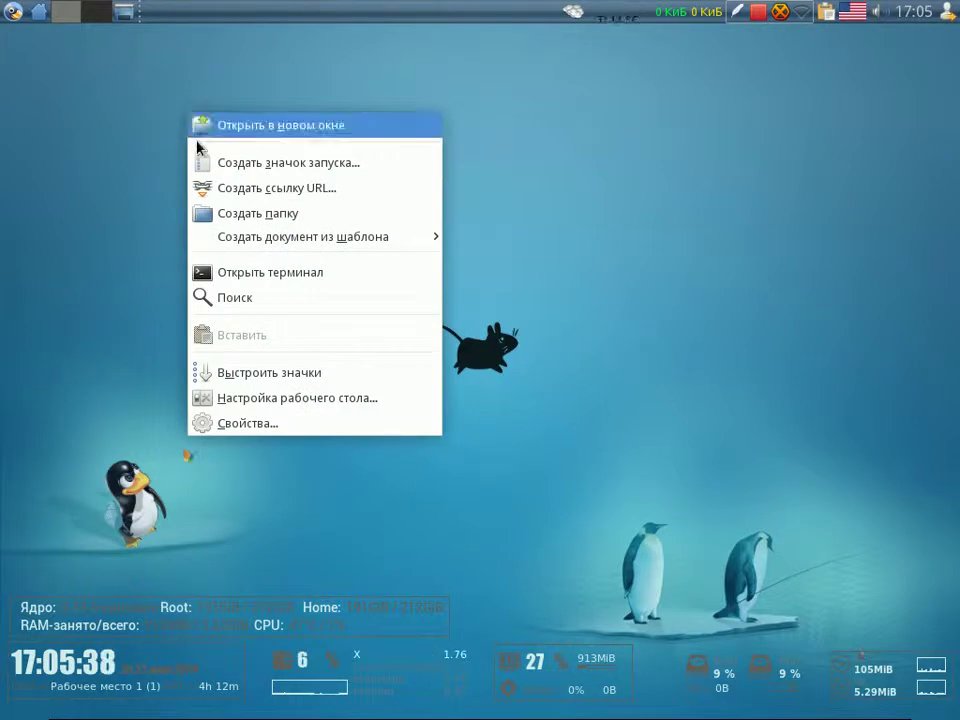
click(286, 397)
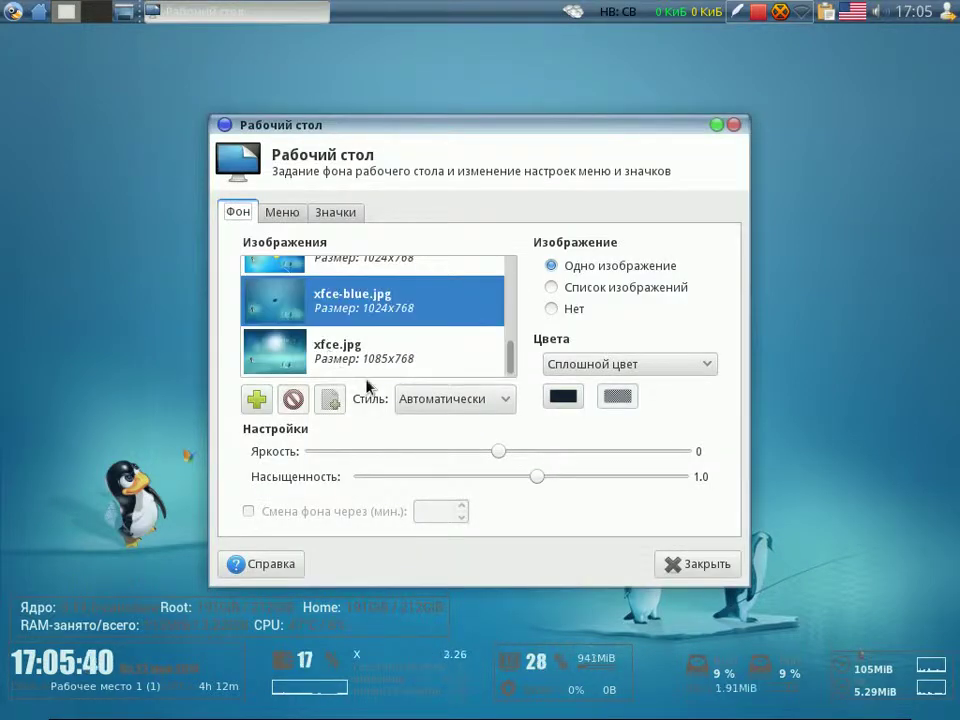
drag(510, 355, 507, 268)
click(478, 263)
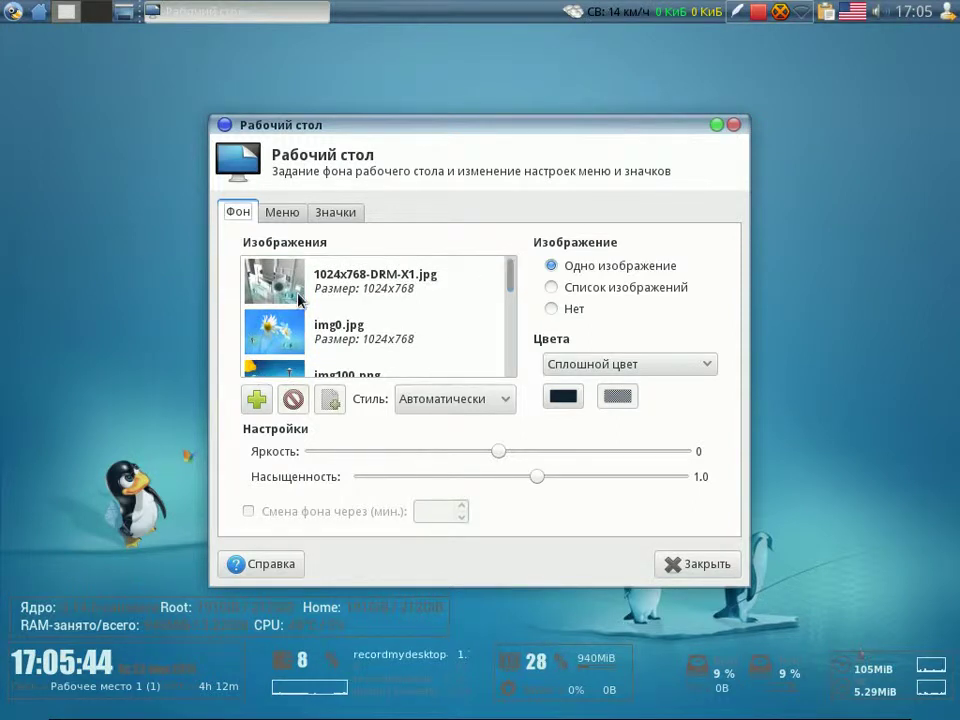
drag(476, 129, 649, 40)
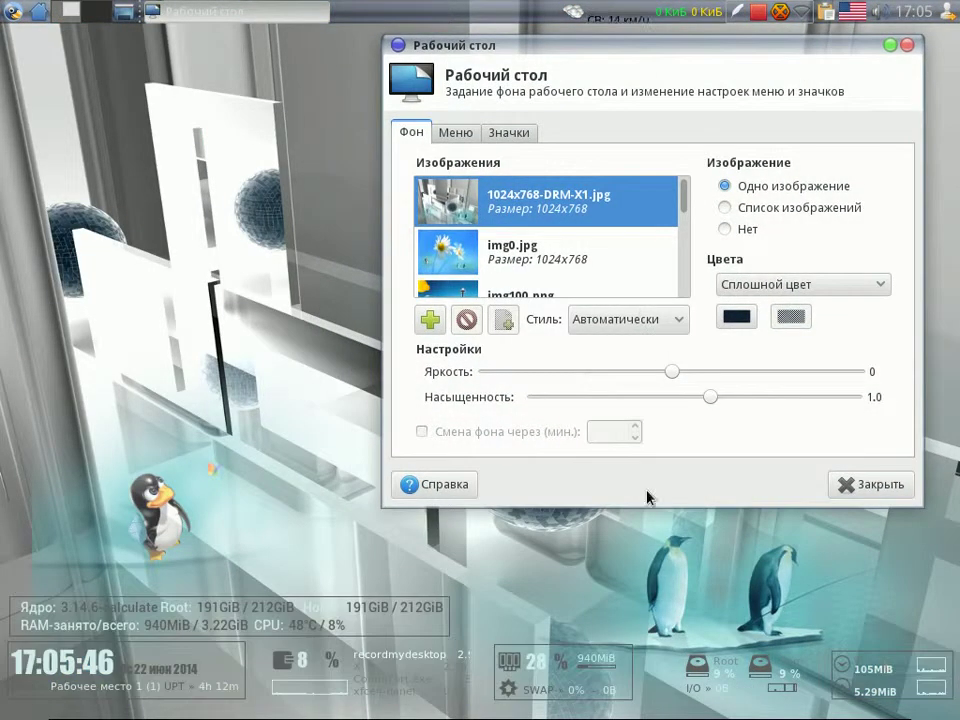
Apply img0.jpg as the wallpaper and move the settings window aside to uncover the desktop.
click(466, 260)
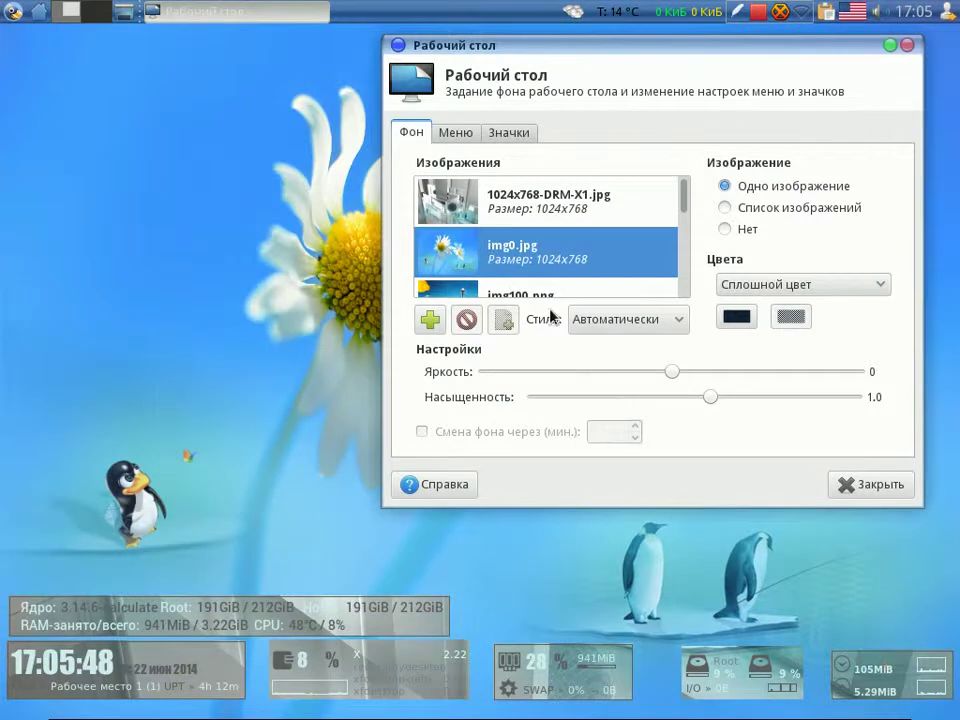
drag(832, 49, 958, 50)
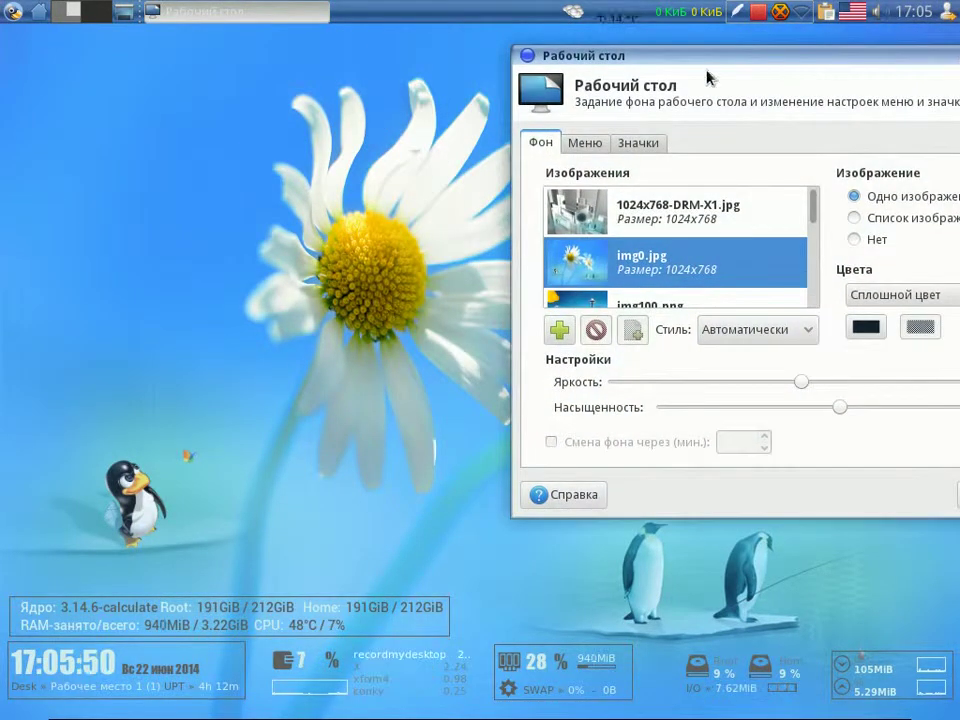
drag(620, 47, 886, 48)
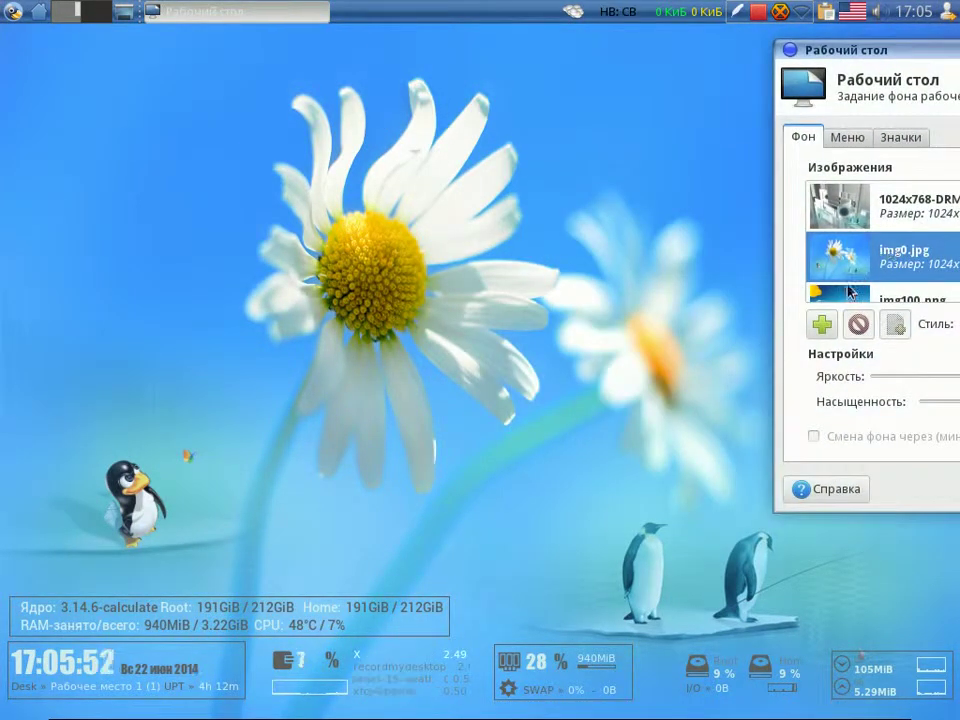
Try img100.png and img103.jpg as wallpapers behind the themed panel.
scroll(880, 235, down, 2)
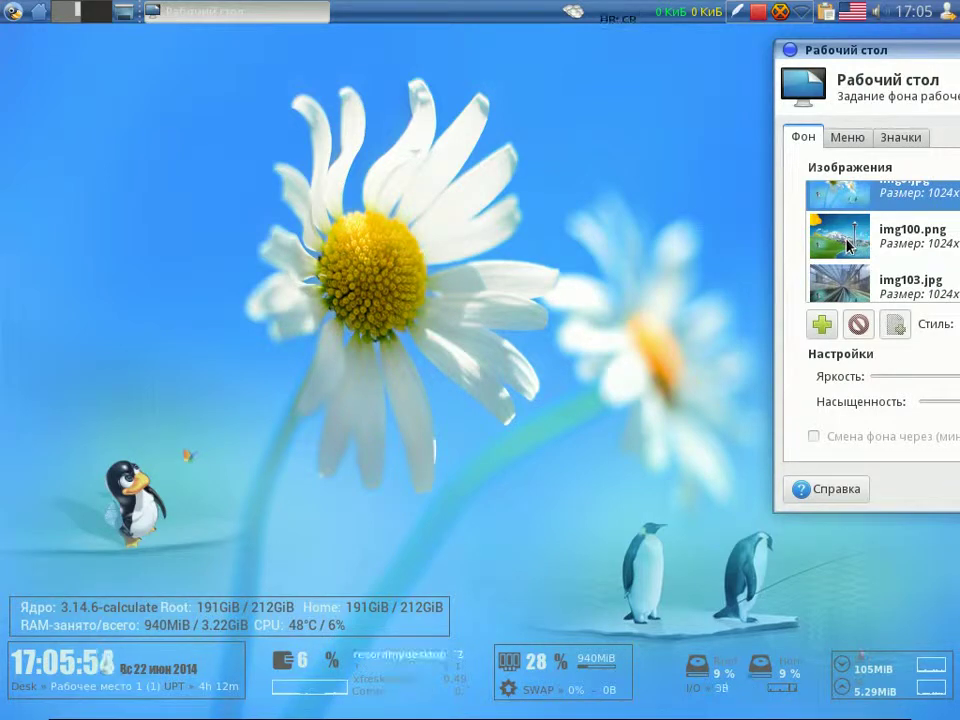
click(850, 246)
scroll(866, 246, down, 1)
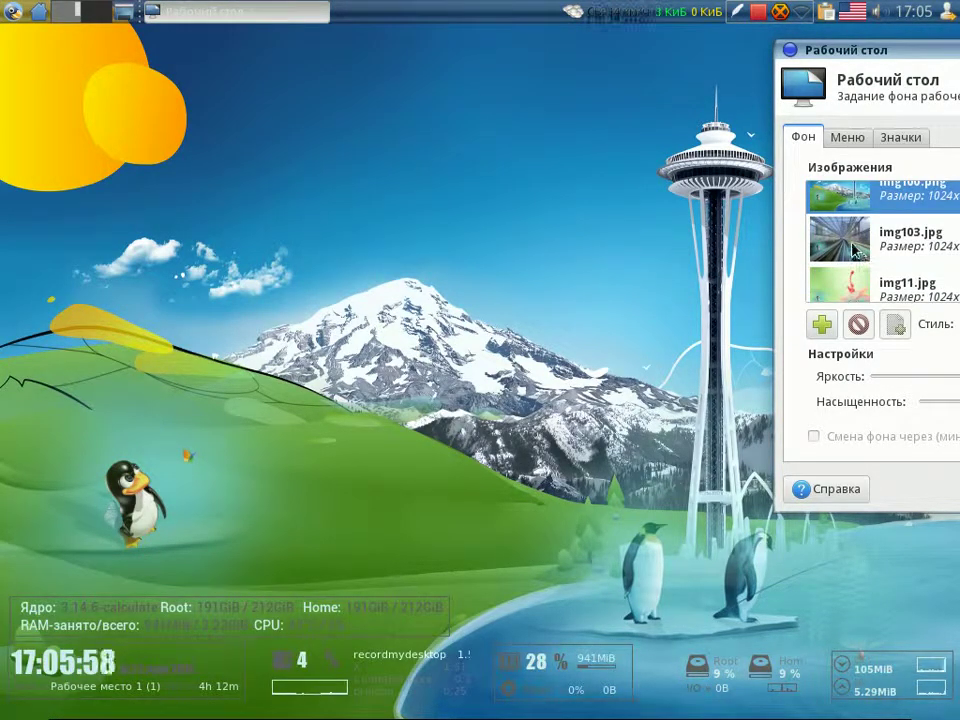
click(854, 252)
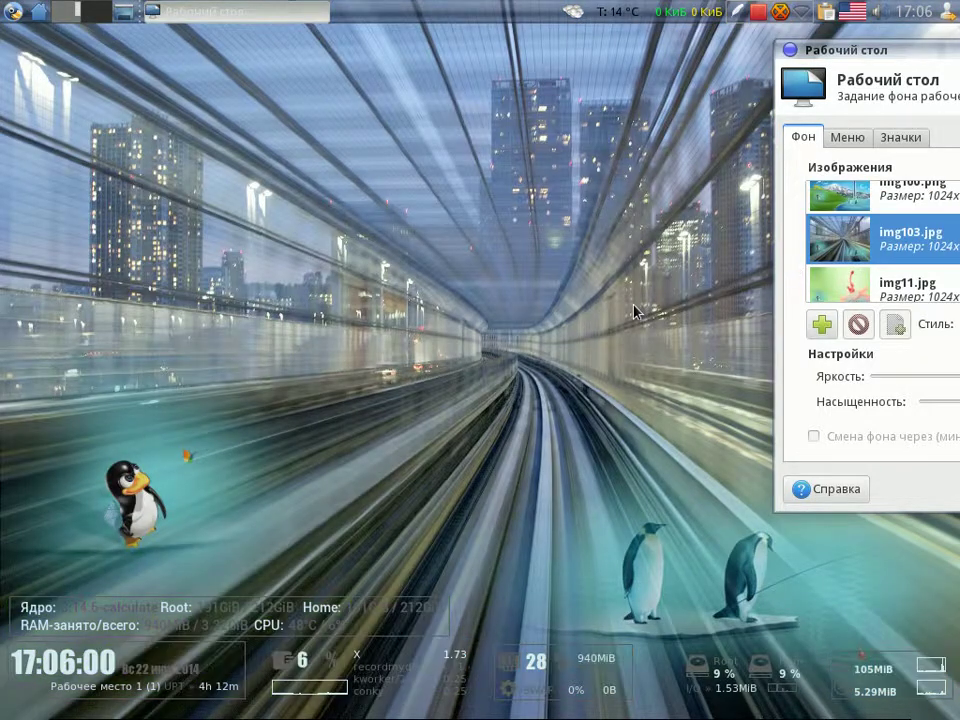
scroll(852, 250, down, 1)
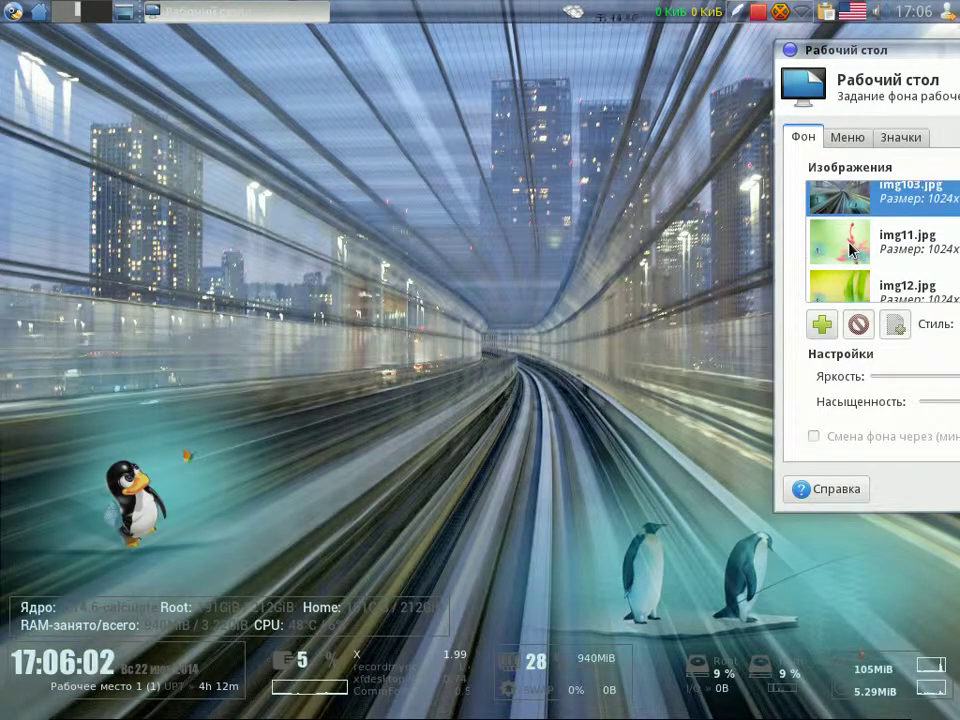
Try img11.jpg as the wallpaper, and replace it with img12.jpg.
click(852, 250)
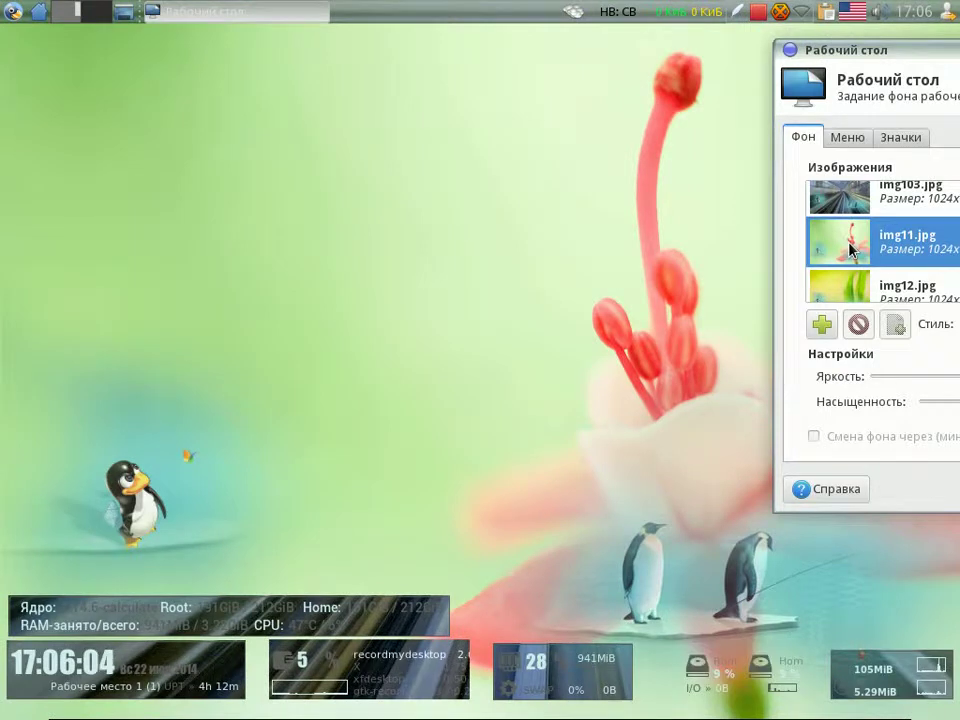
scroll(810, 245, down, 2)
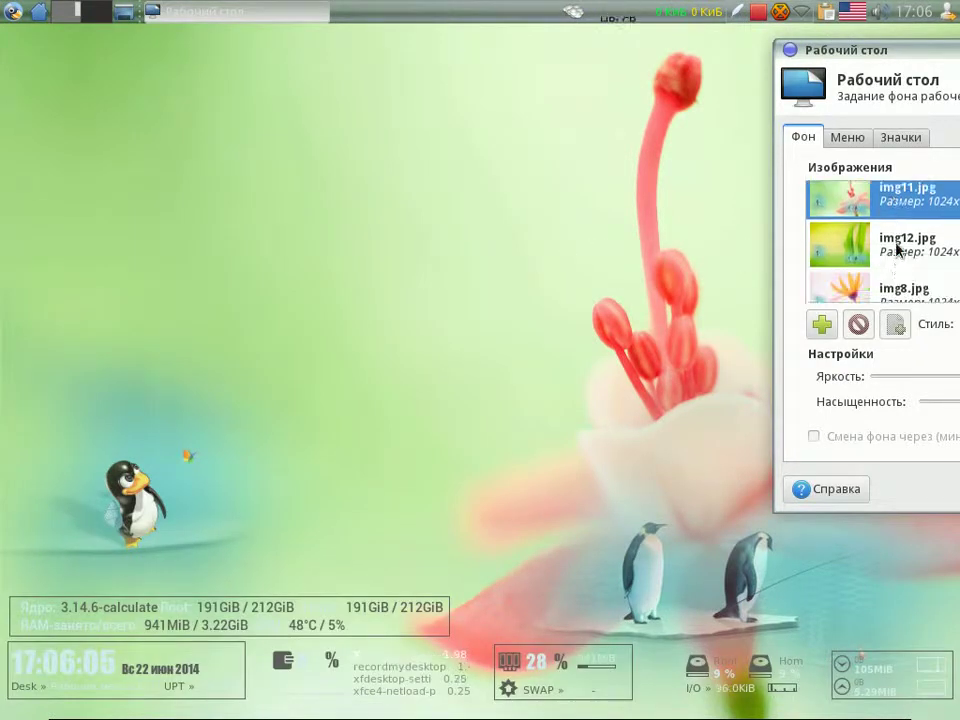
click(831, 220)
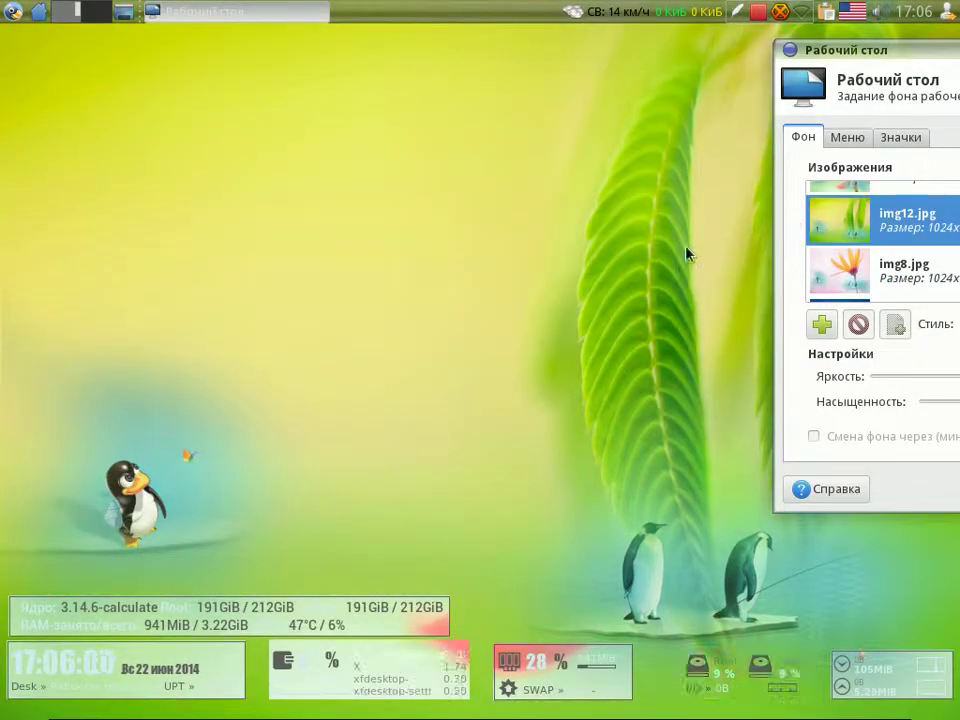
scroll(814, 266, down, 1)
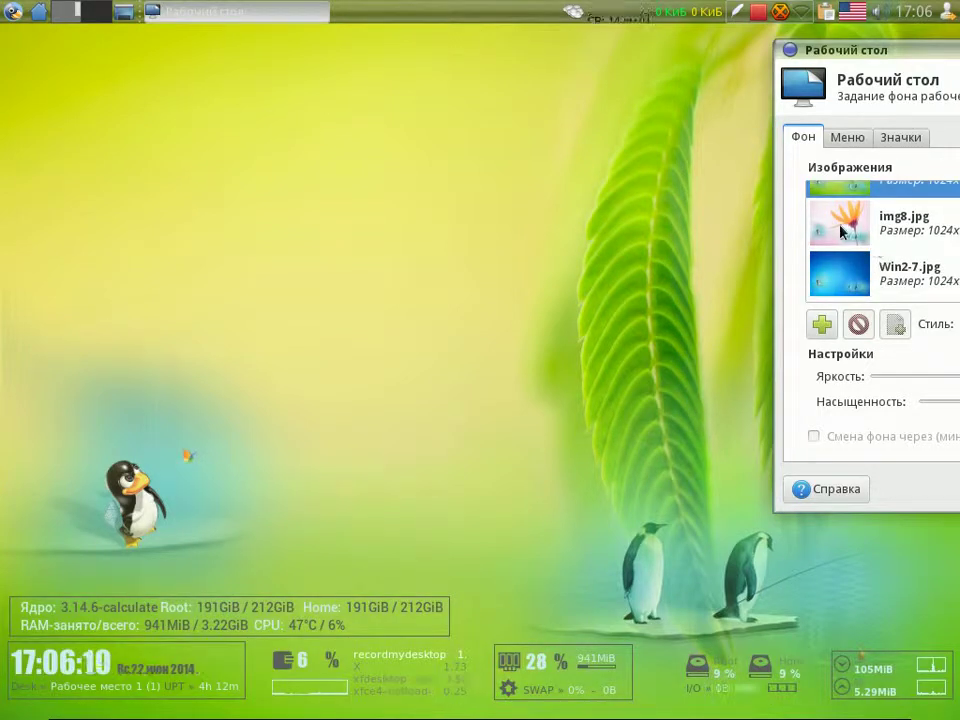
Try img8.jpg and Win2-7.jpg as wallpapers behind the themed panel.
click(839, 229)
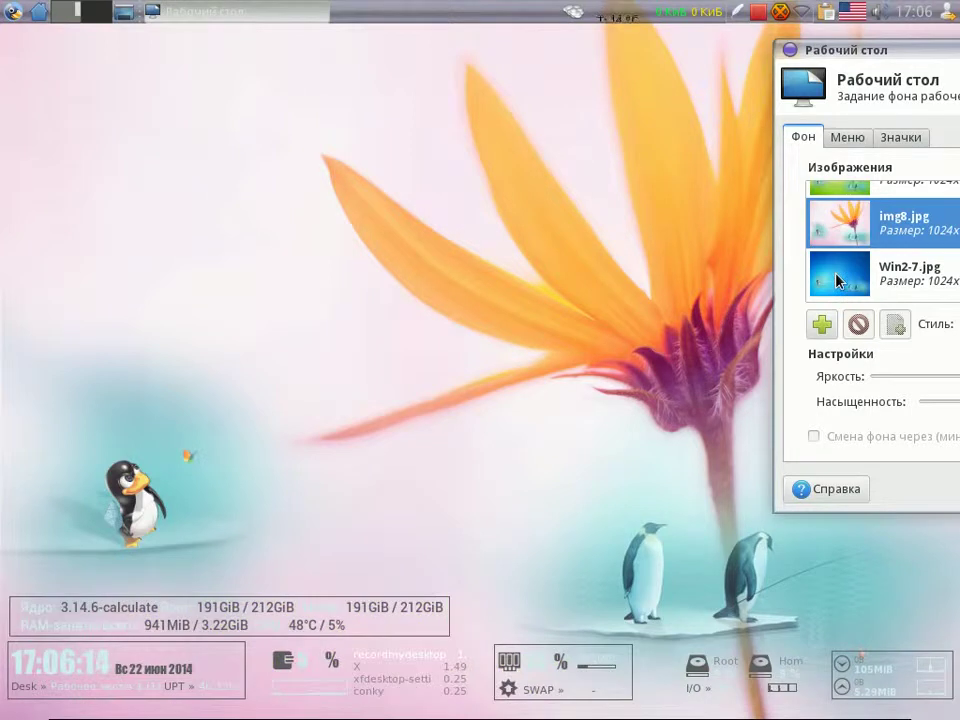
click(838, 278)
scroll(850, 270, down, 2)
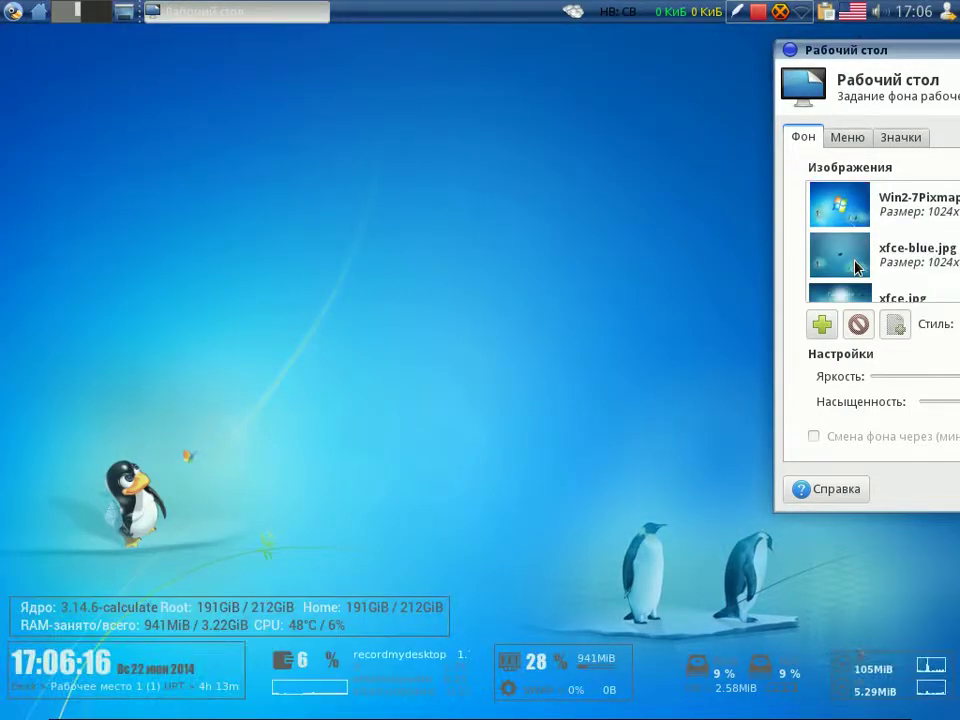
Try xfce.jpg from the end of the image list as the wallpaper, and replace it with xfce-blue.jpg.
scroll(866, 262, down, 1)
click(854, 278)
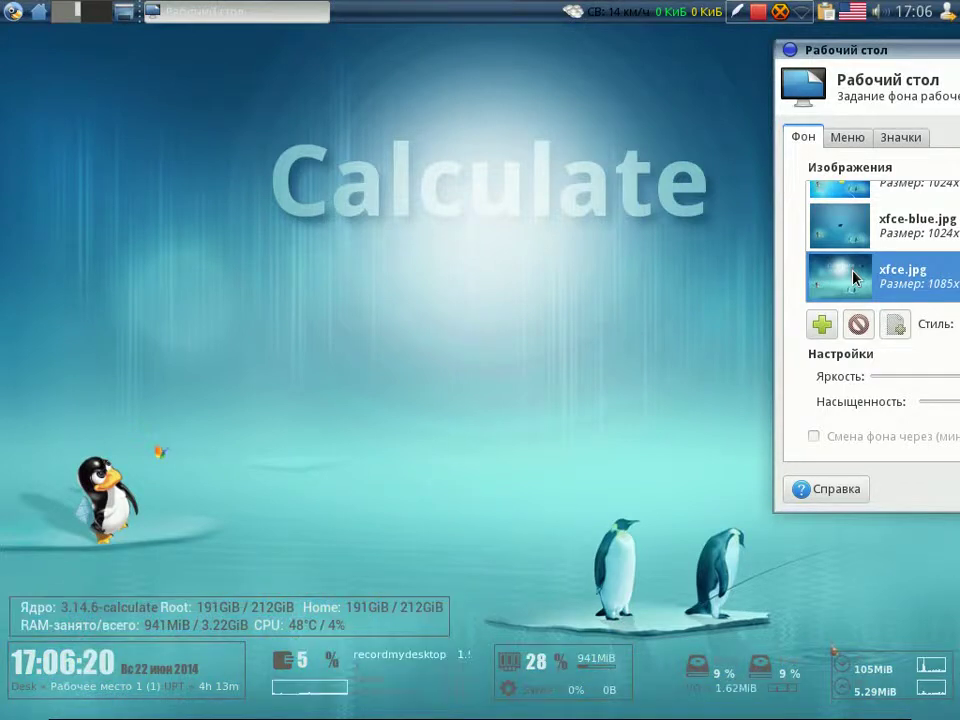
click(845, 232)
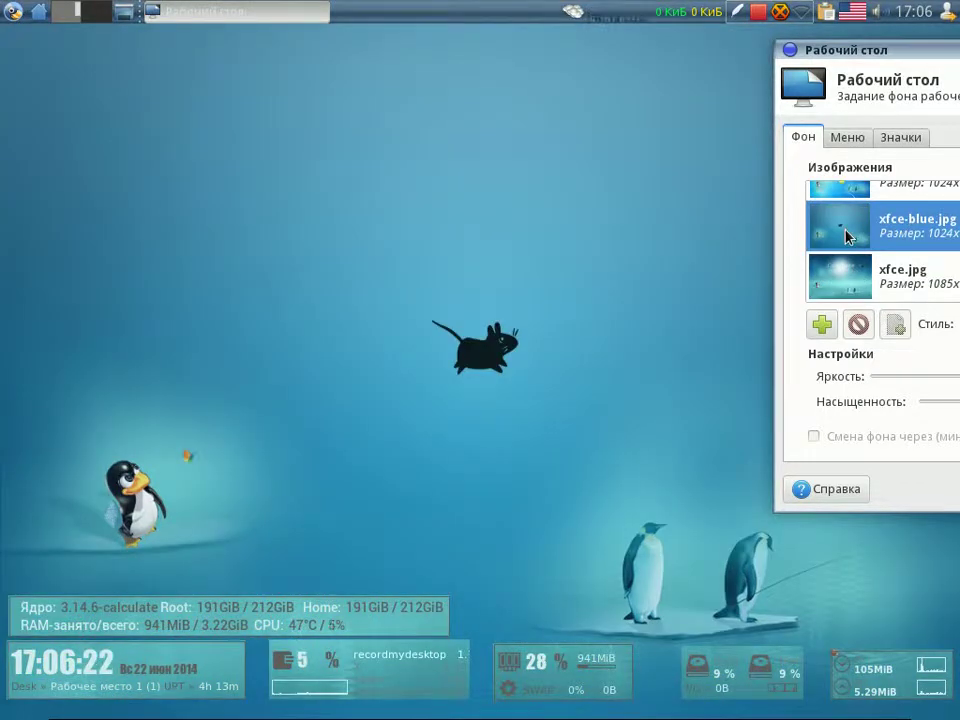
Apply img0.jpg from the start of the image list as the wallpaper and close the desktop settings.
scroll(845, 250, up, 10)
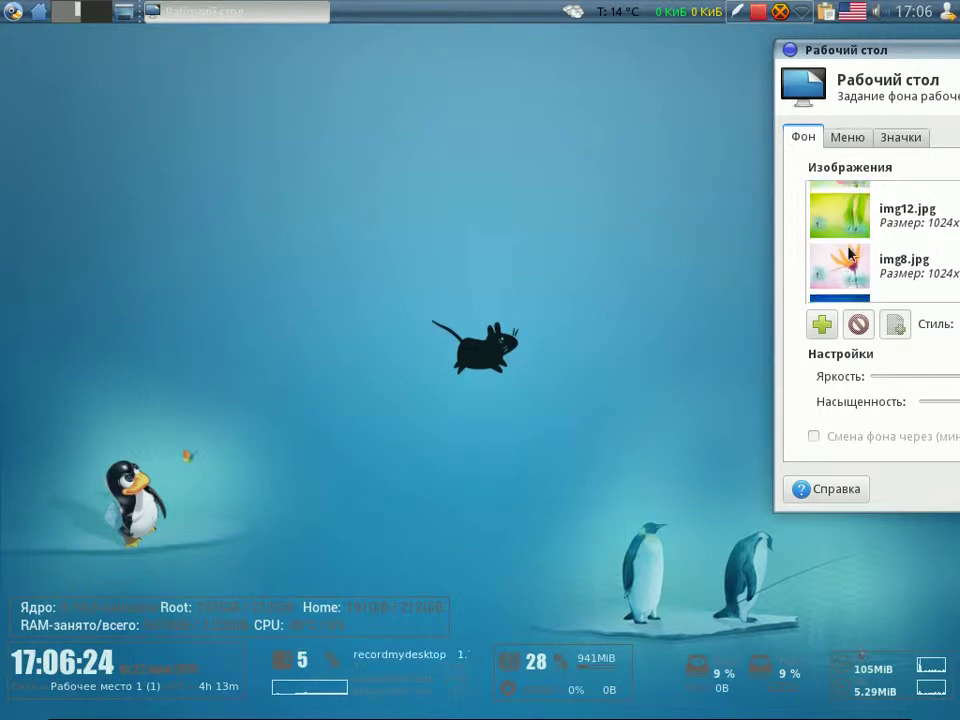
scroll(849, 254, up, 2)
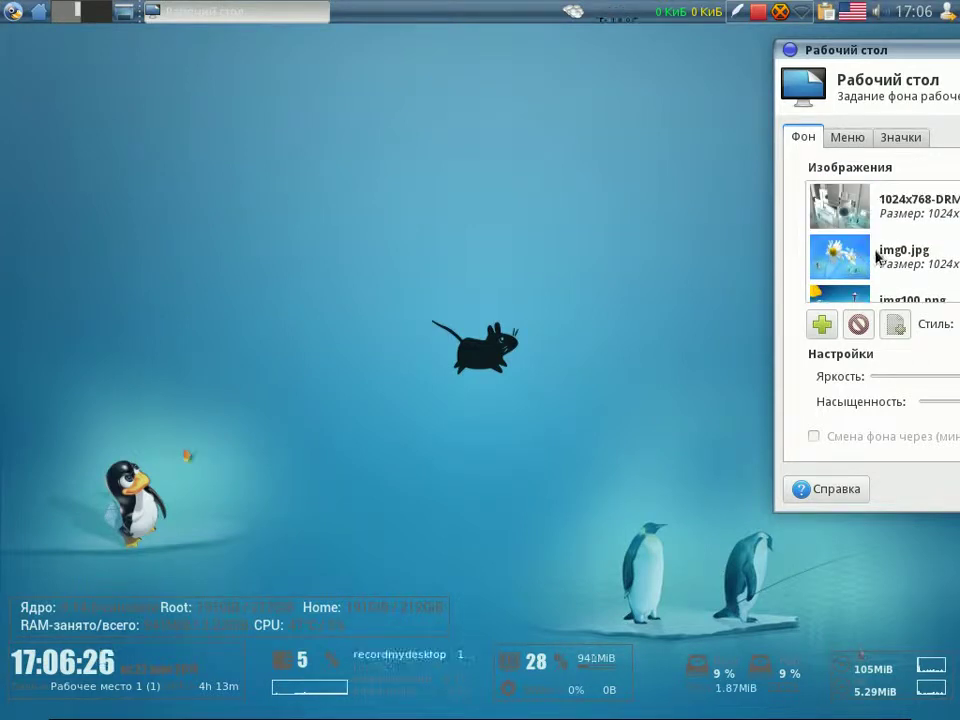
click(864, 256)
drag(900, 57, 474, 52)
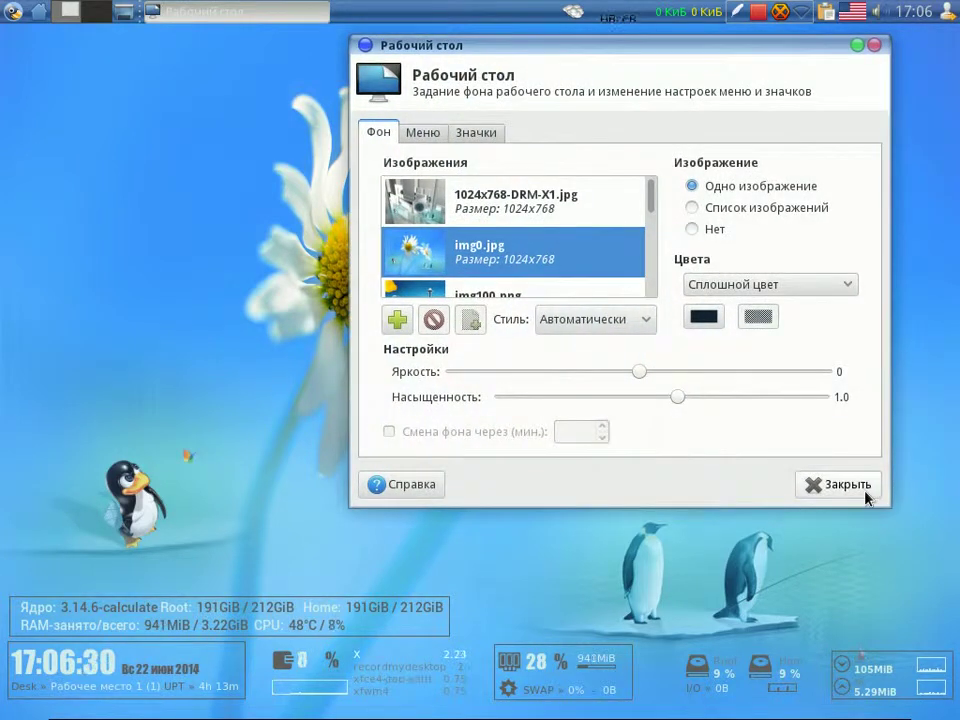
click(866, 490)
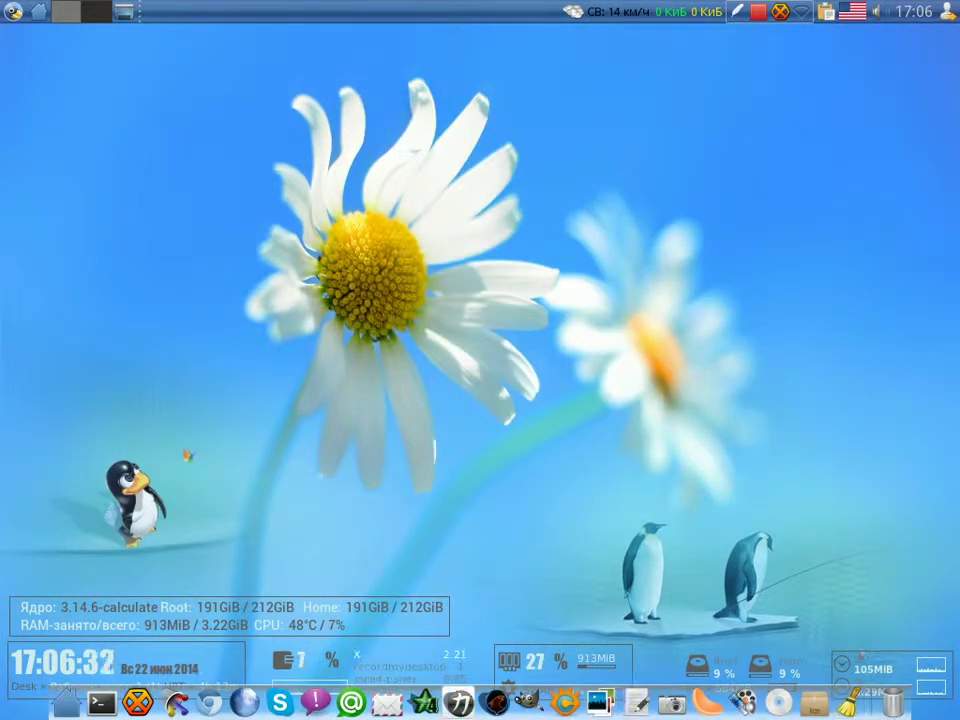
Open the appearance settings (Внешний вид) from the settings manager and move the window aside to uncover part of the desktop.
click(14, 12)
mouse_move(87, 218)
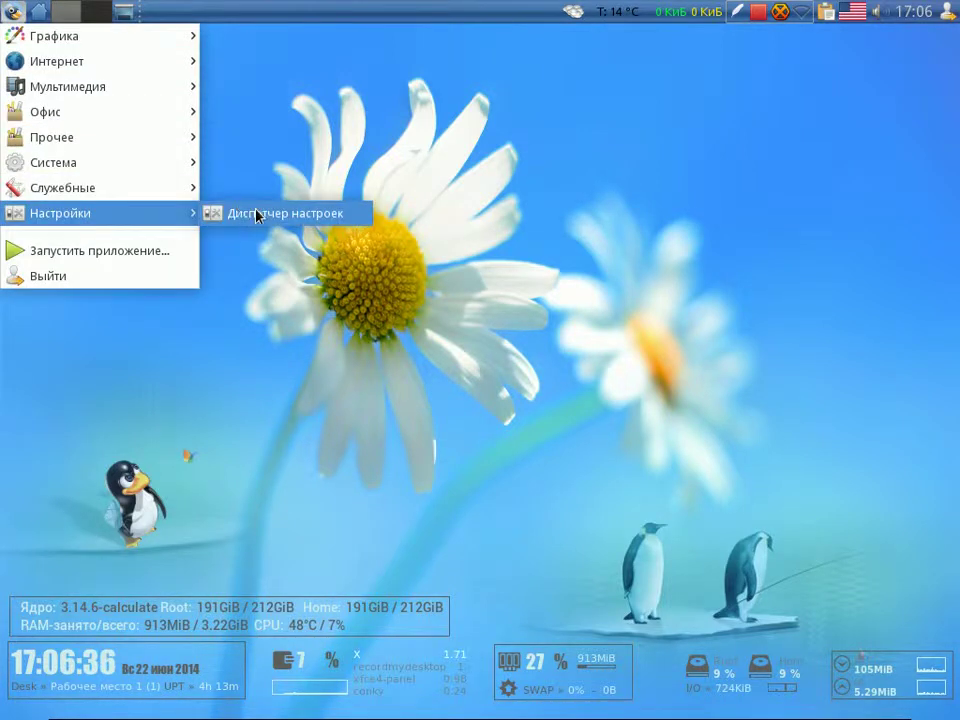
click(236, 213)
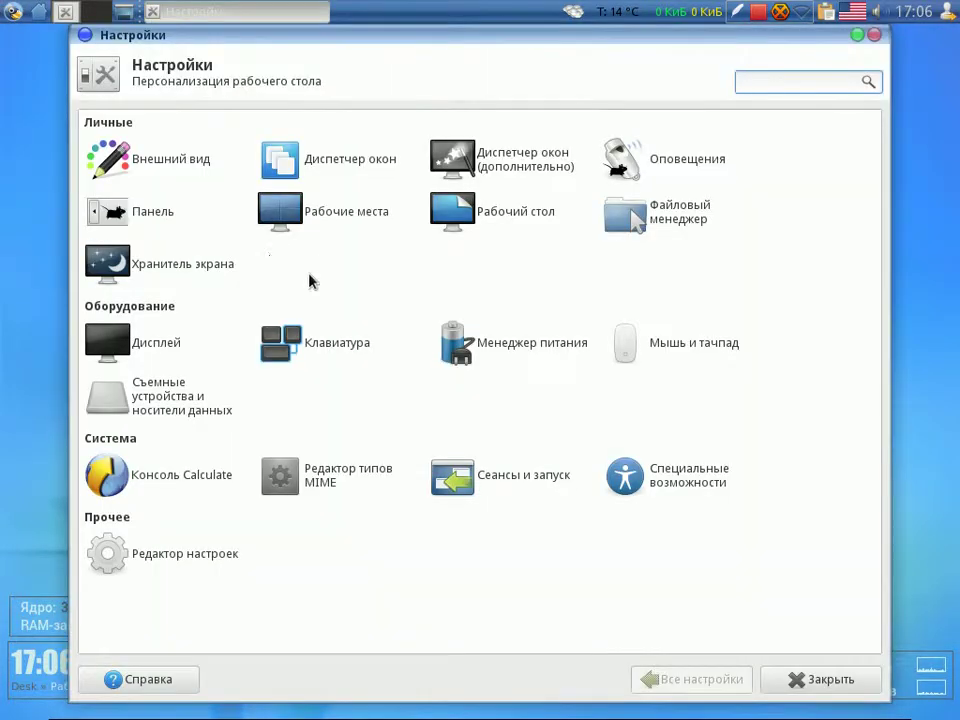
click(160, 163)
drag(460, 38, 561, 43)
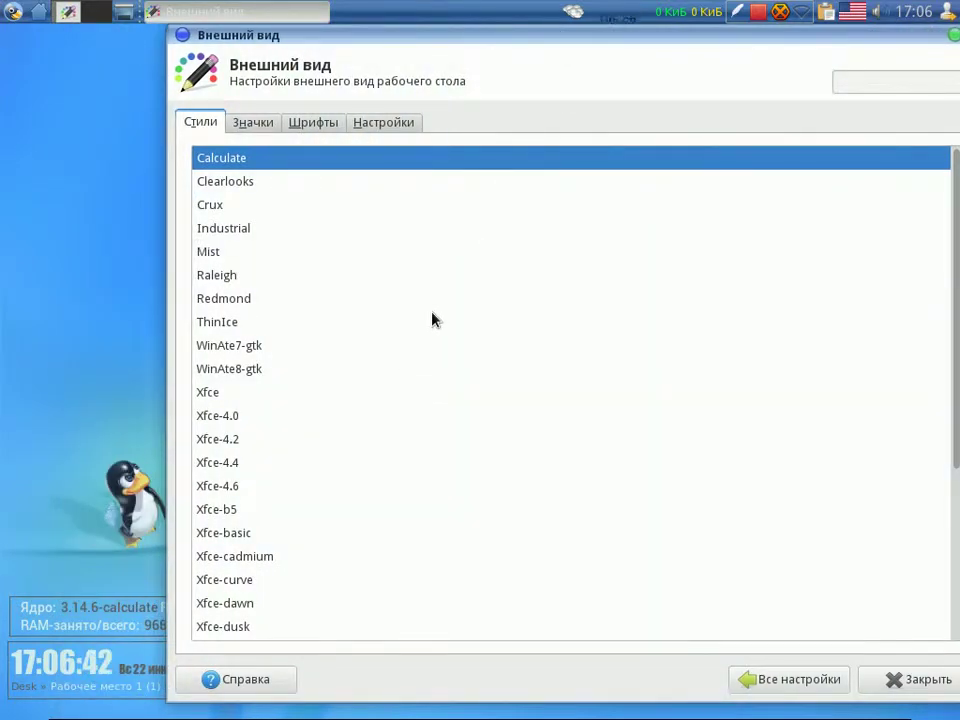
Look through the whole list of installed interface styles.
scroll(432, 318, down, 3)
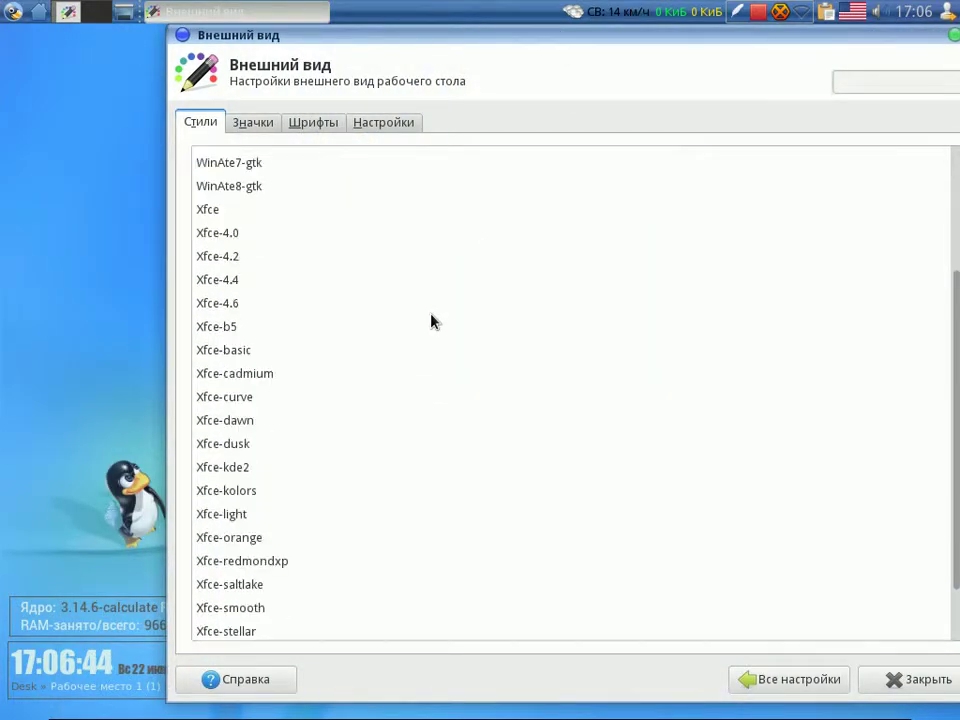
scroll(432, 320, down, 1)
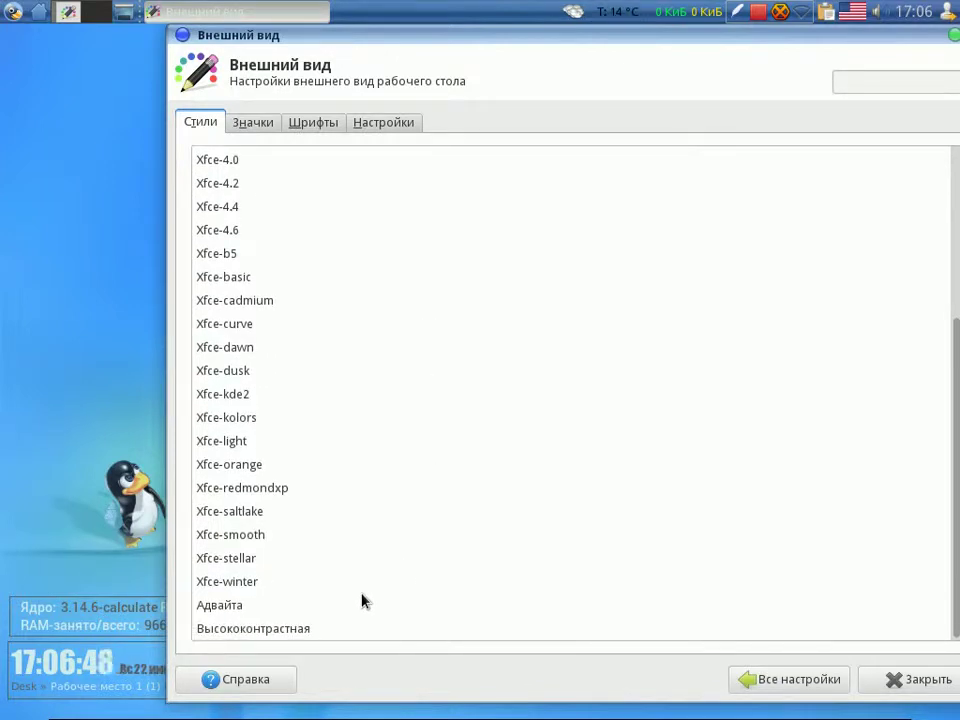
scroll(363, 600, up, 1)
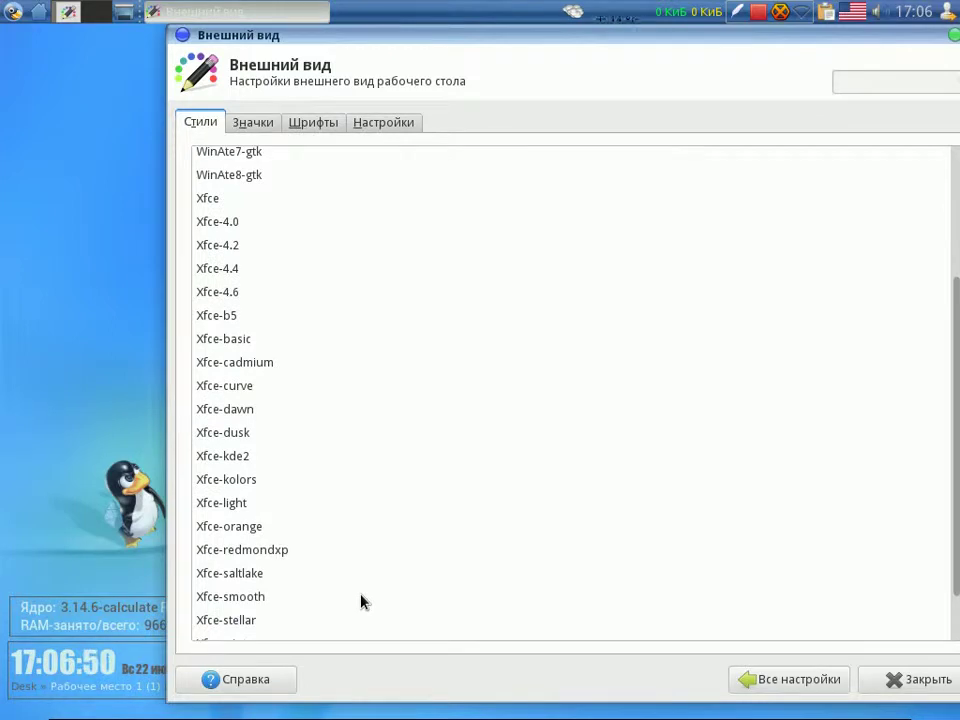
scroll(362, 601, up, 3)
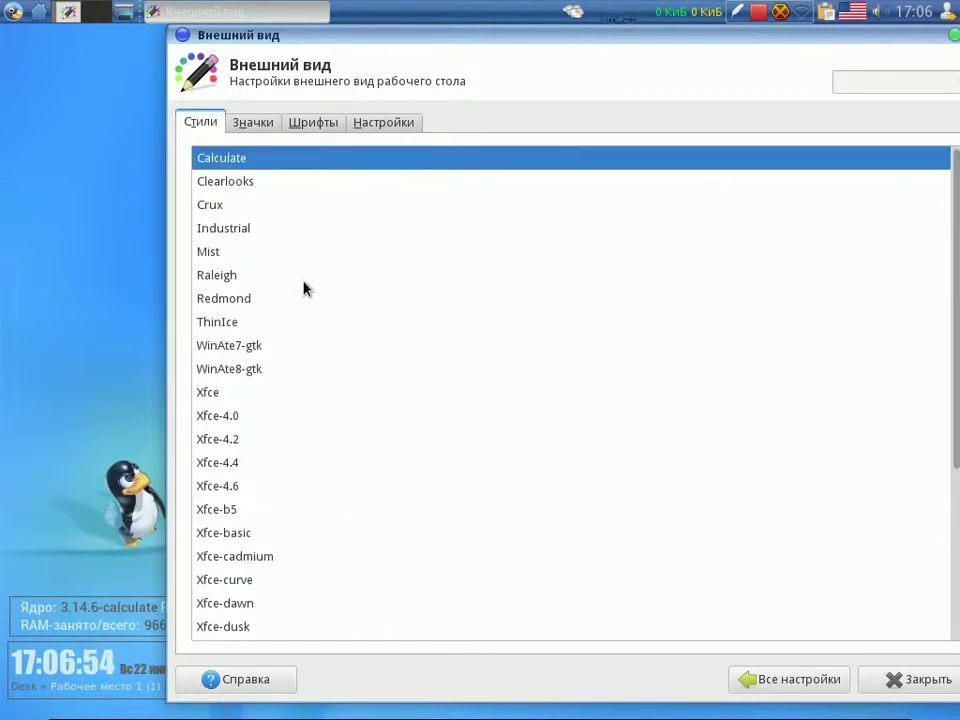
scroll(302, 310, down, 2)
scroll(302, 340, down, 2)
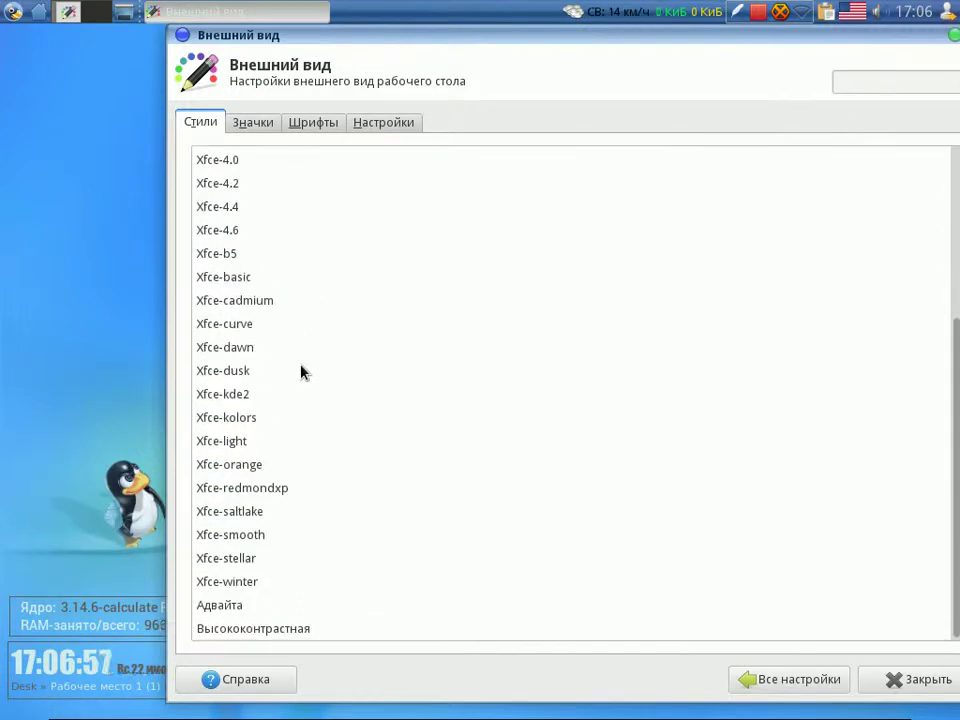
scroll(302, 372, up, 4)
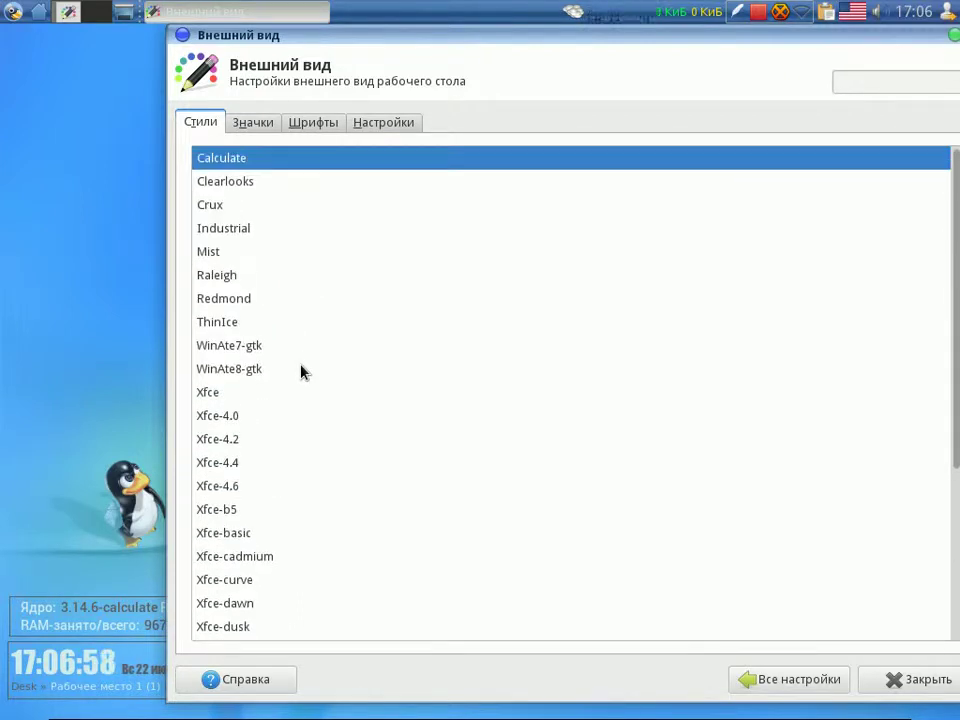
scroll(302, 372, down, 2)
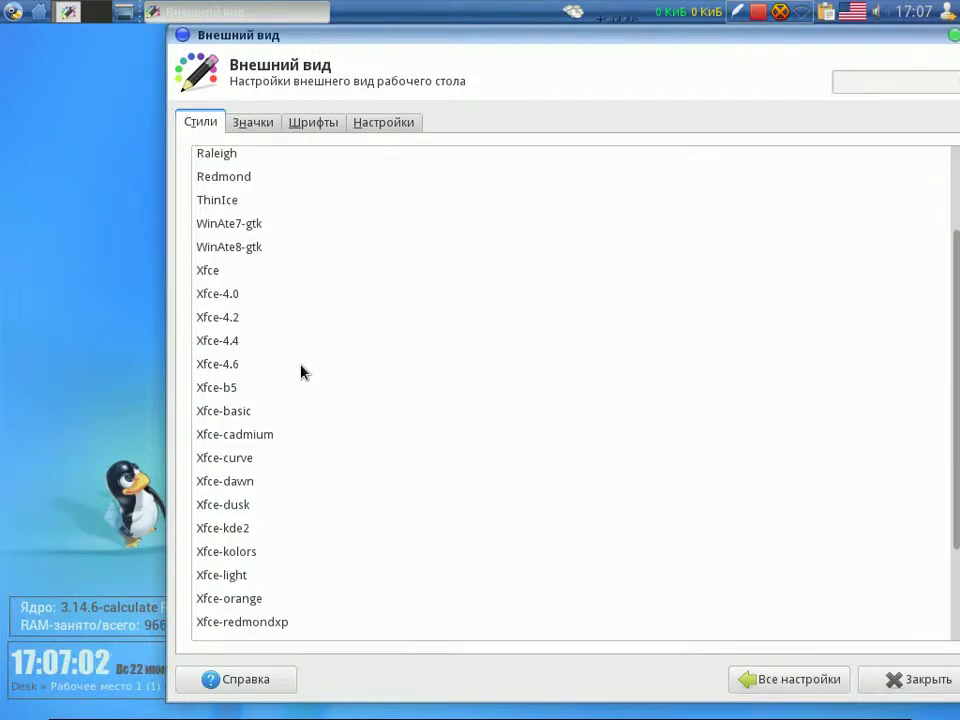
scroll(302, 372, down, 2)
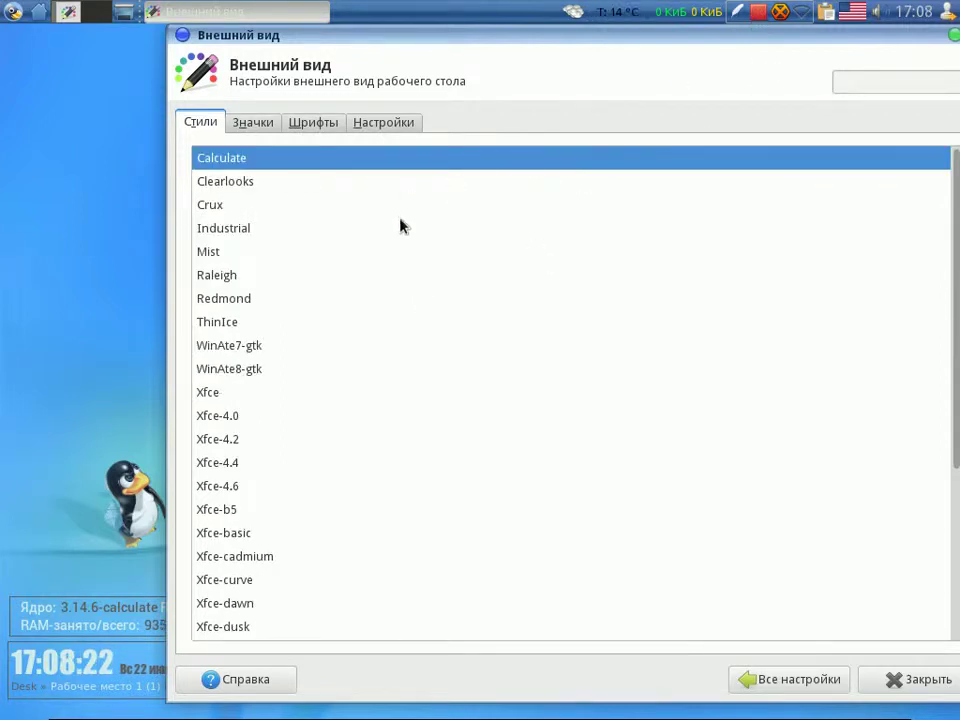
Apply the WinAte7-gtk style, compare it with WinAte8-gtk, and switch back to WinAte7-gtk.
scroll(400, 226, down, 2)
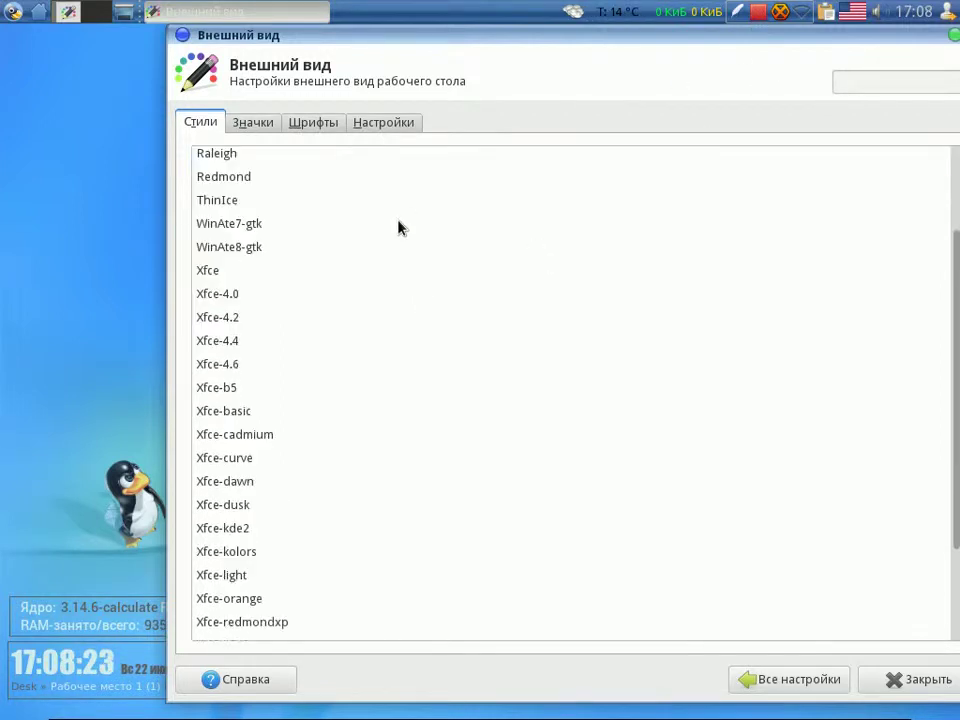
click(241, 225)
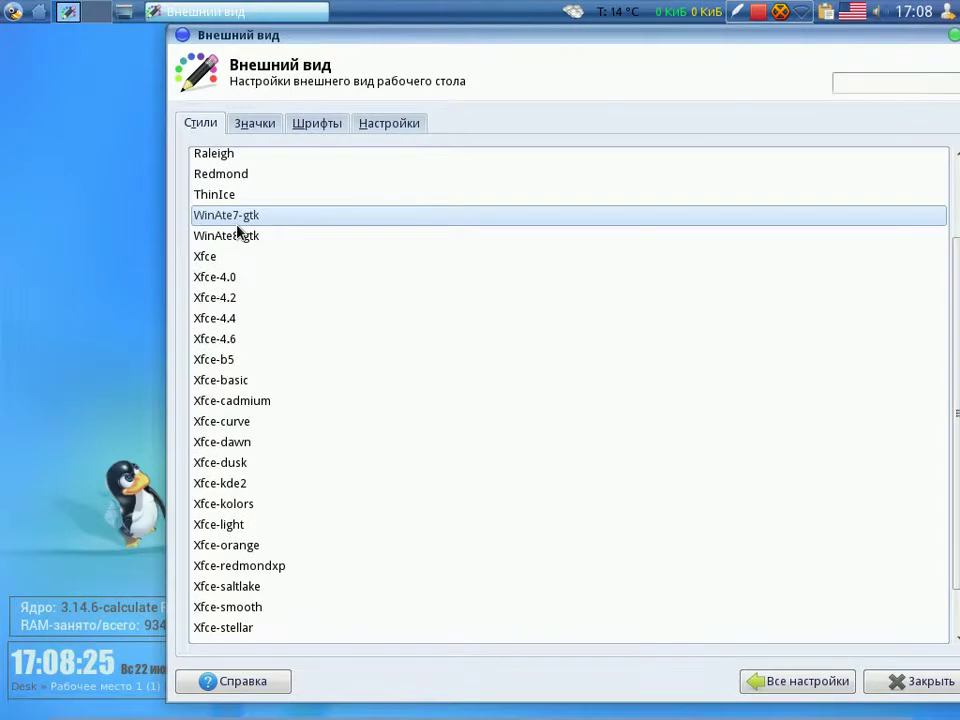
click(245, 237)
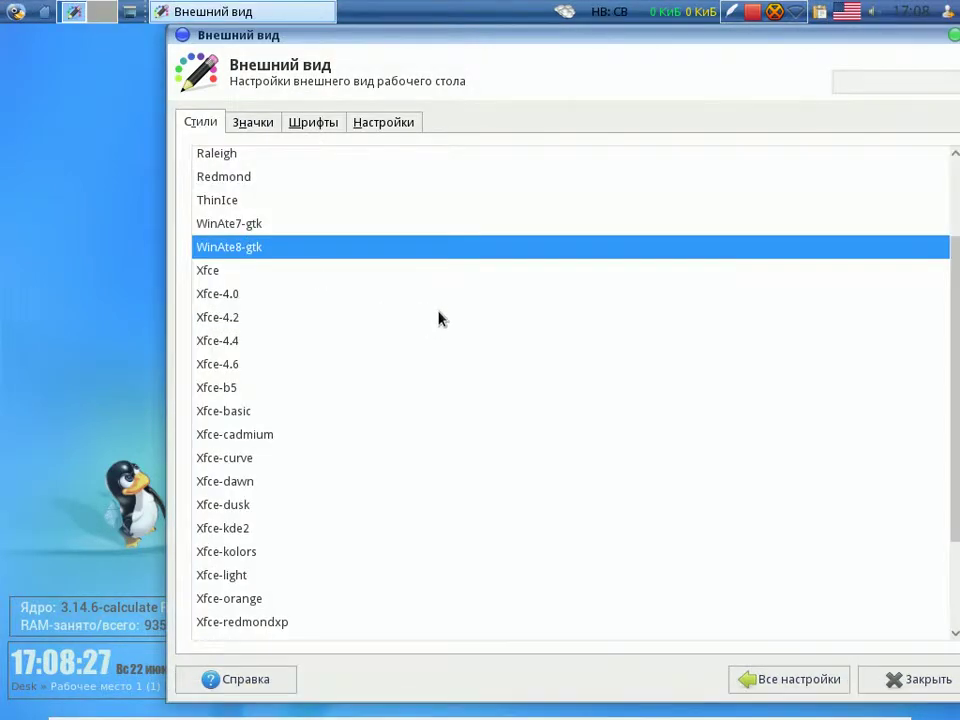
click(233, 226)
scroll(407, 328, down, 1)
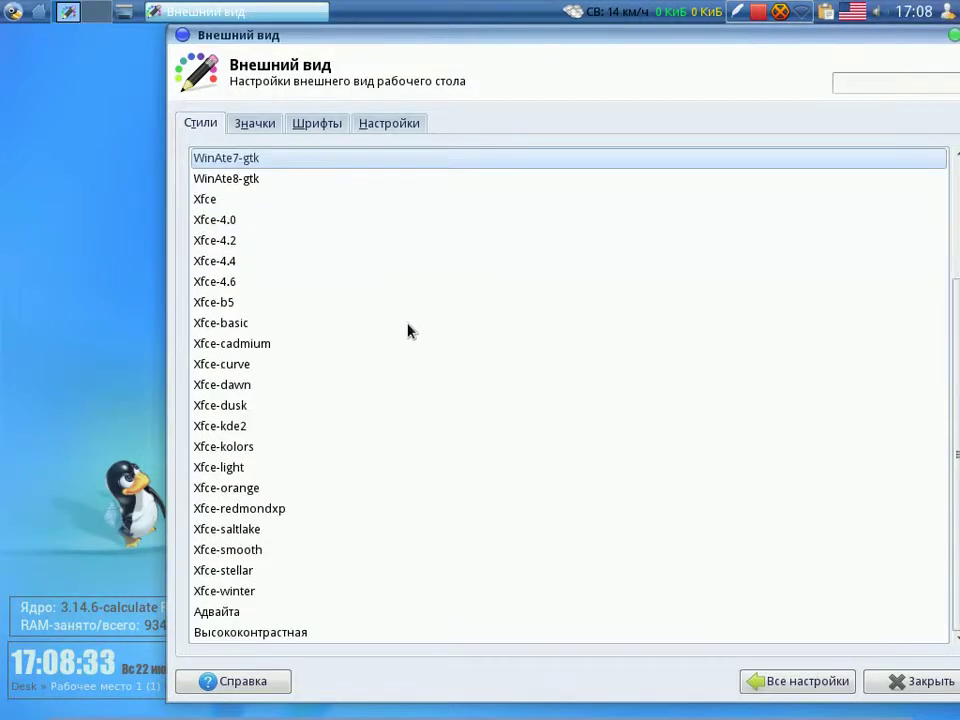
Apply the Win2-7 6.0 icon theme, check the style list again, and close the appearance settings.
drag(577, 50, 458, 40)
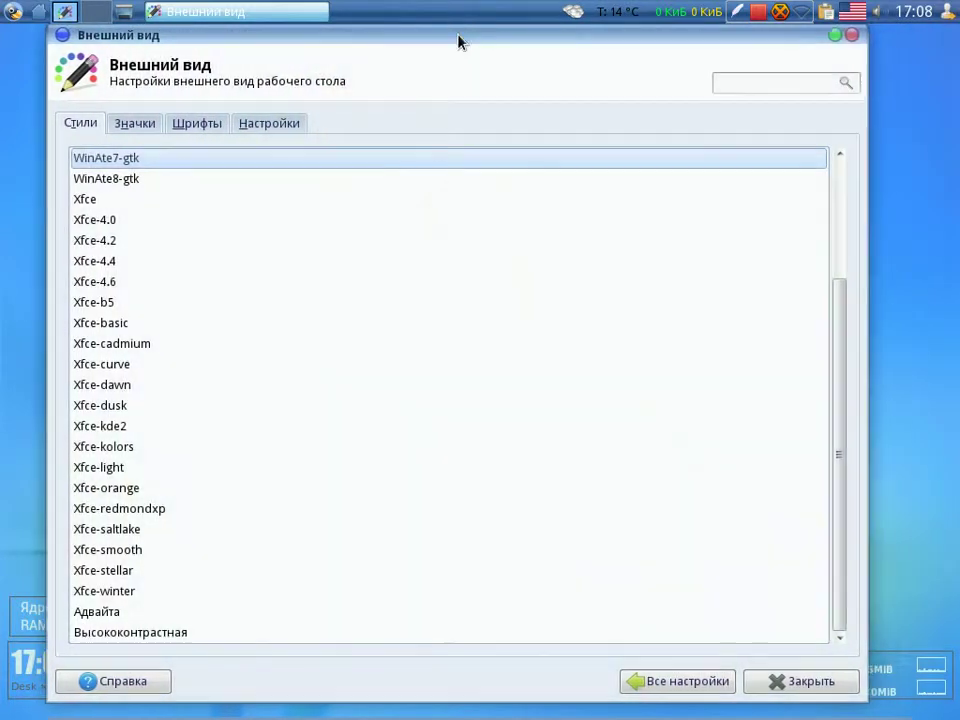
click(148, 122)
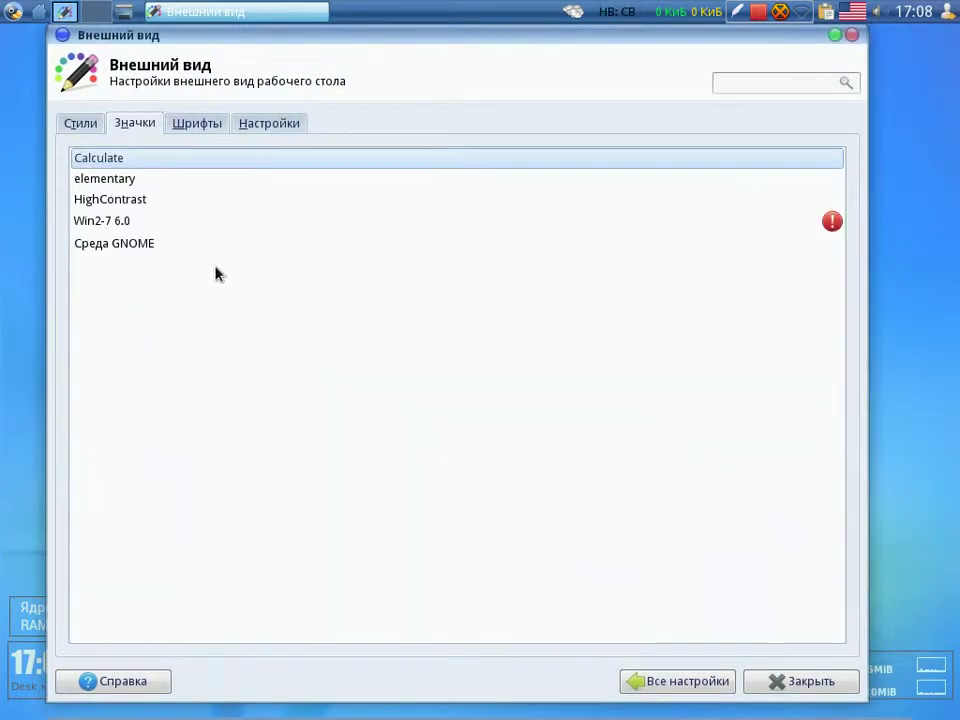
click(117, 224)
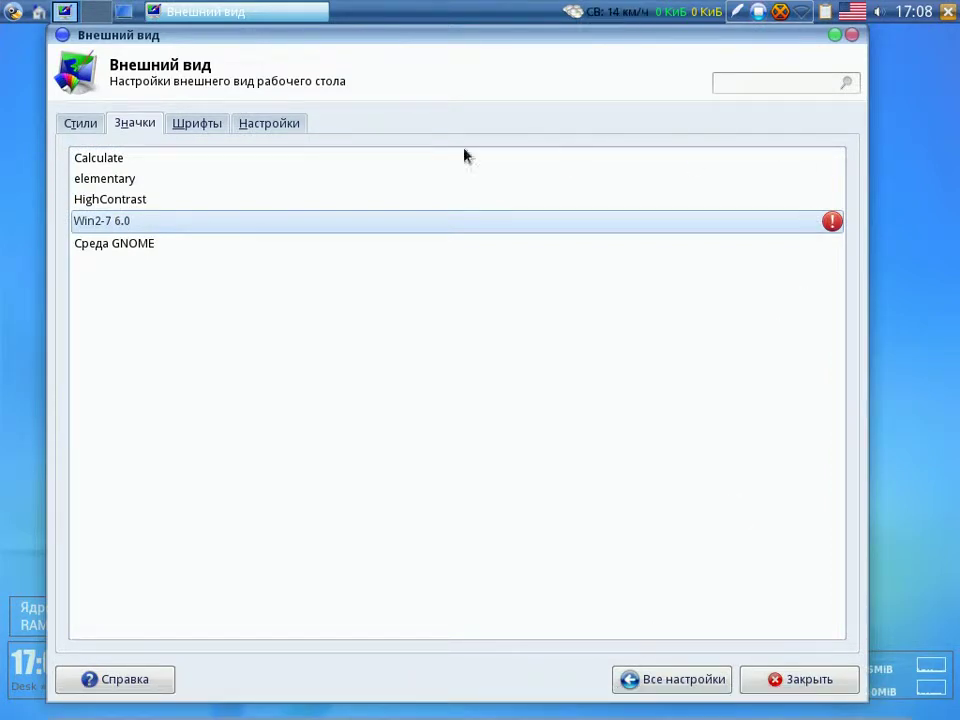
click(85, 124)
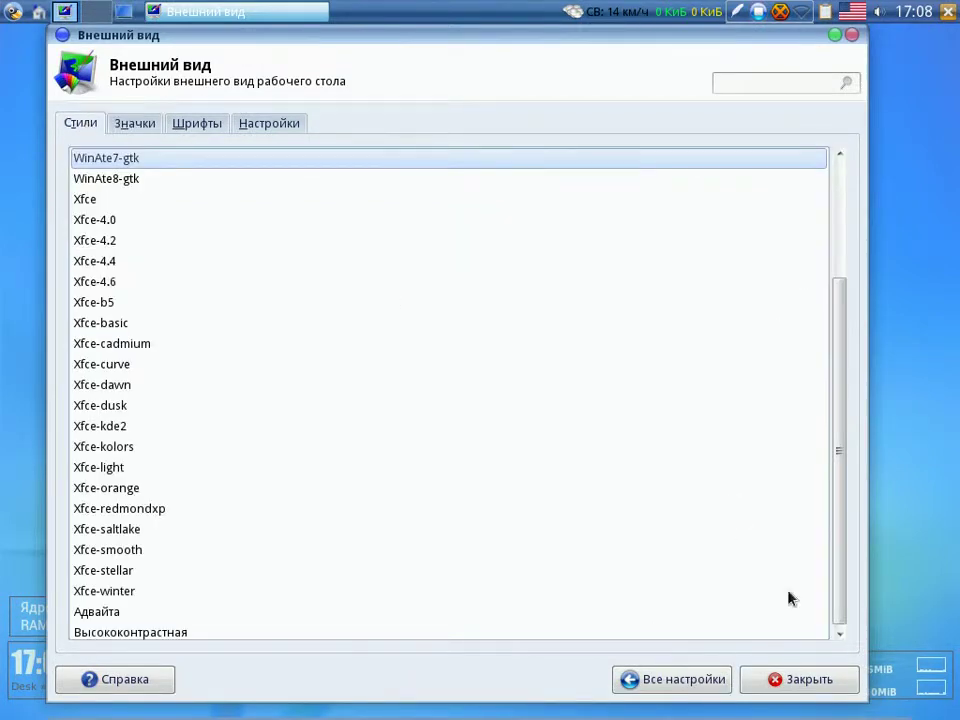
click(797, 679)
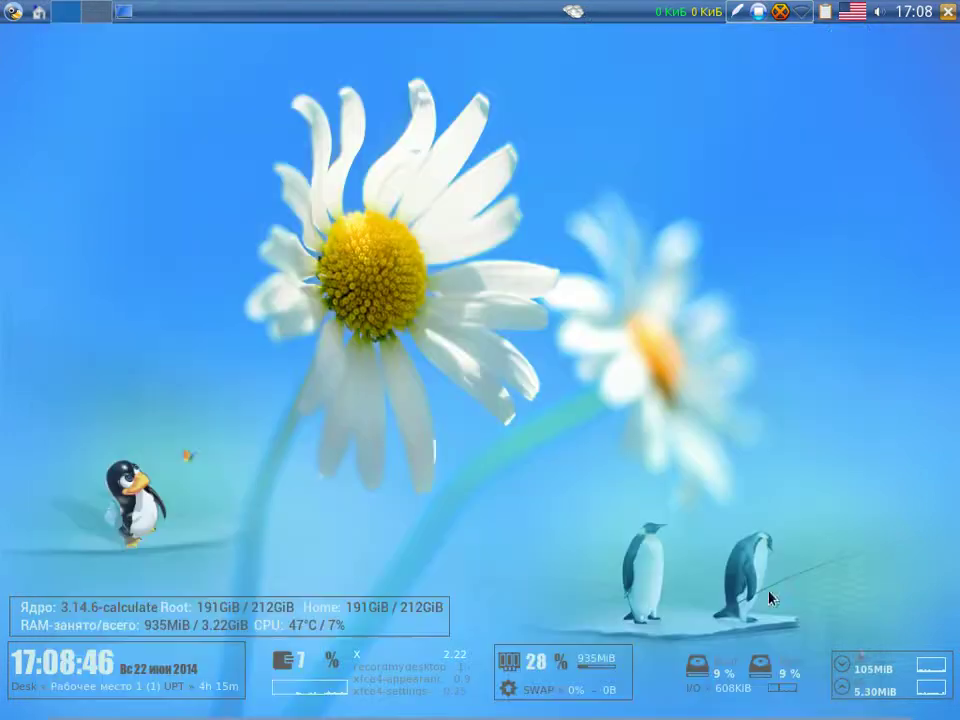
Examine the new icons in the application menu's categories, and close the menu.
click(6, 14)
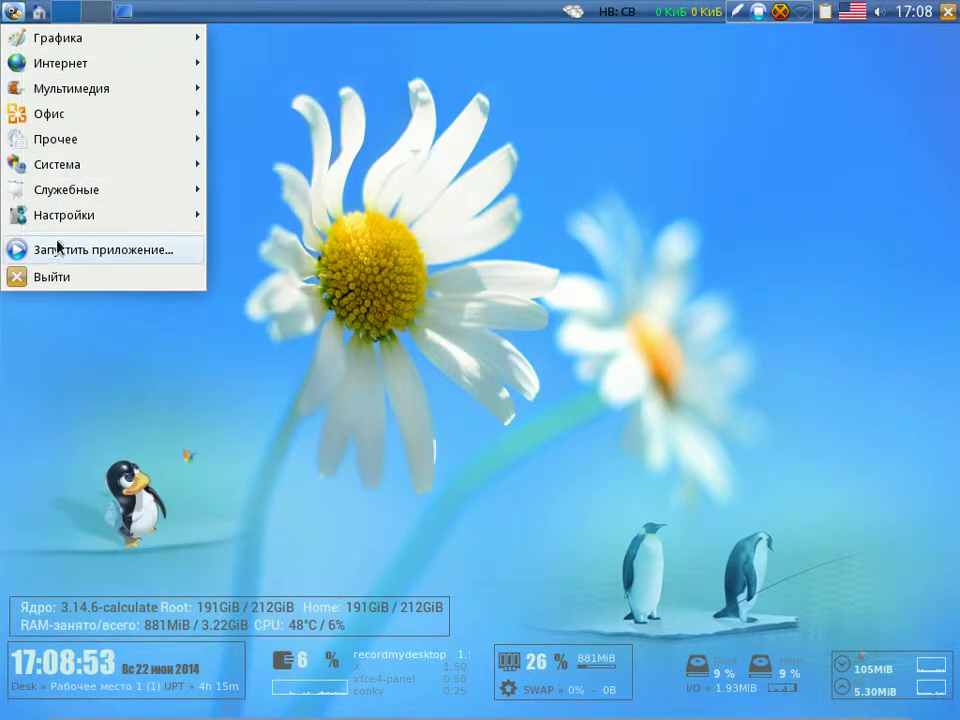
mouse_move(70, 95)
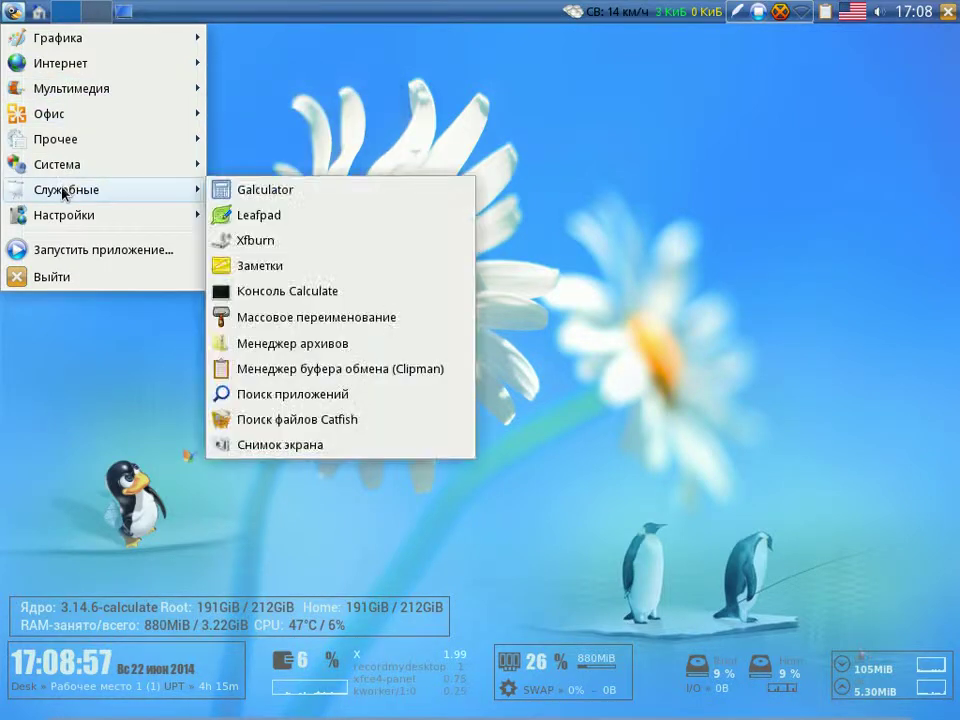
click(279, 107)
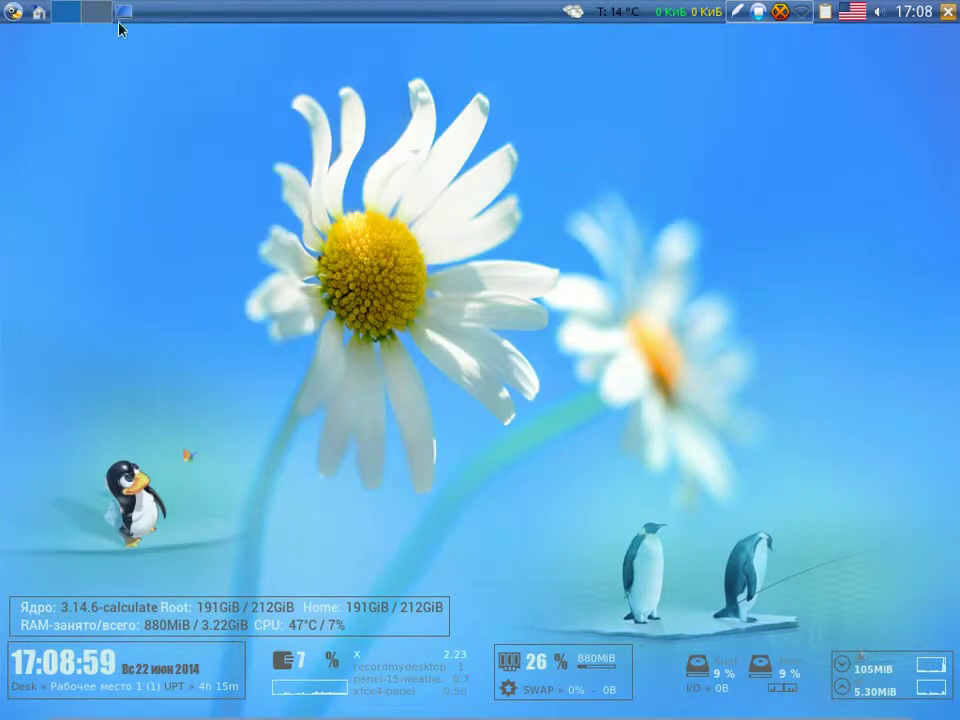
Open the home folder in the file manager to examine the new folder icons and window style, and close it.
click(45, 16)
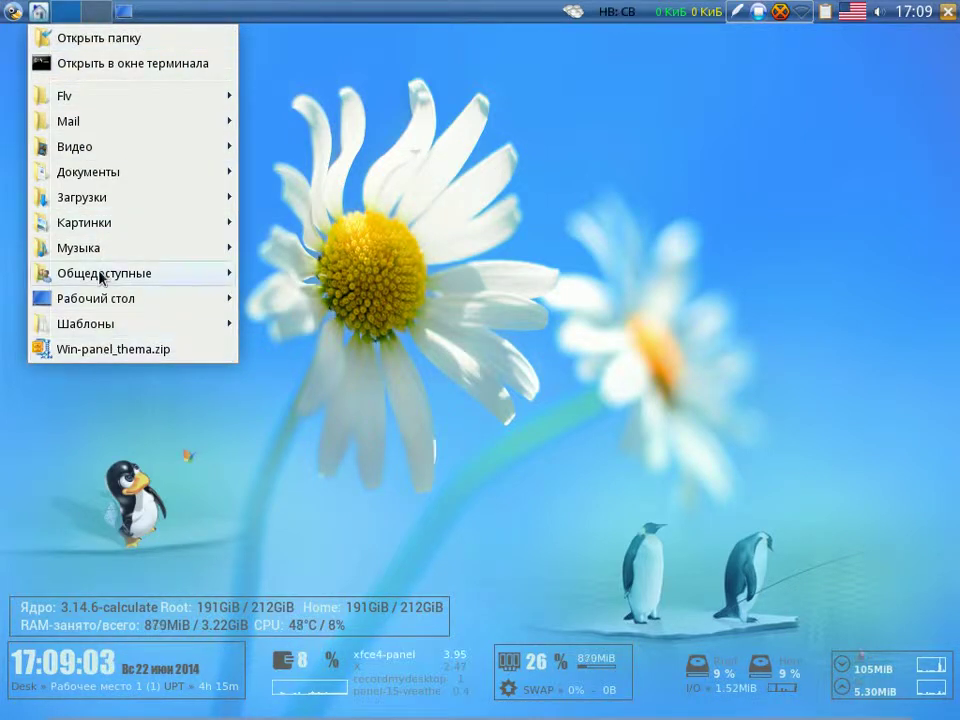
click(98, 37)
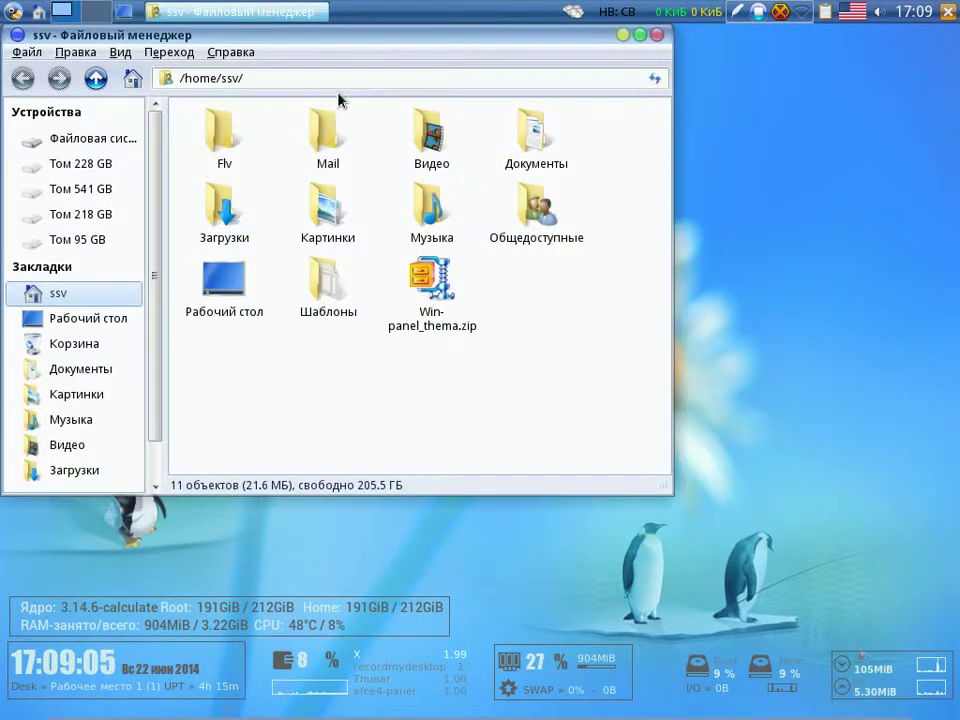
drag(372, 42, 621, 54)
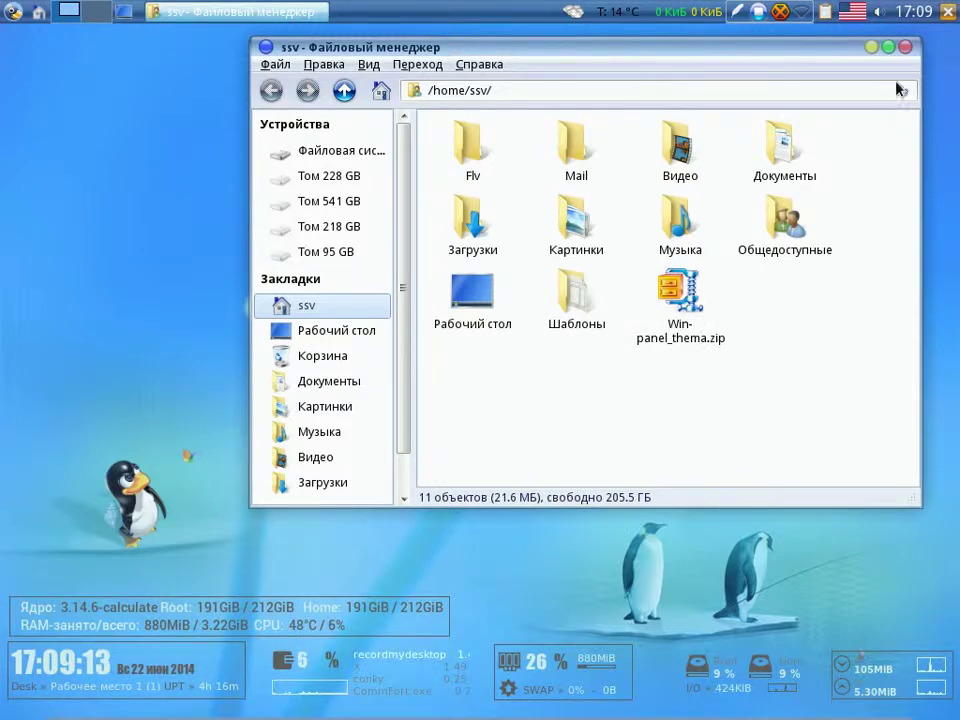
click(905, 47)
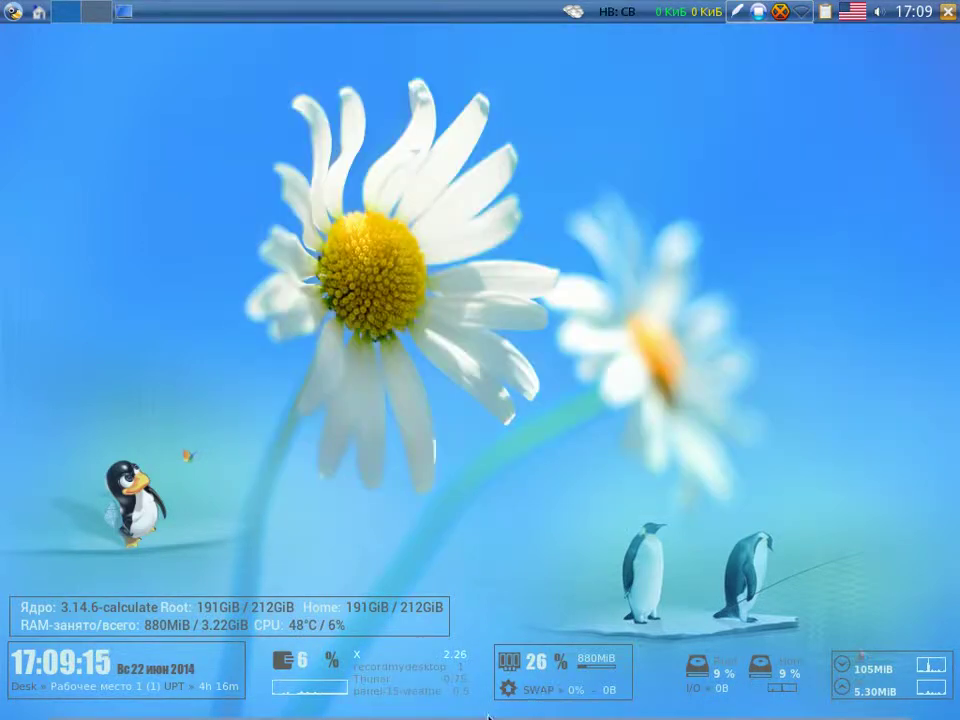
Open the Pale Moon browser, check new tabs and the compizomania page in the applied style, and quit the browser.
mouse_move(489, 716)
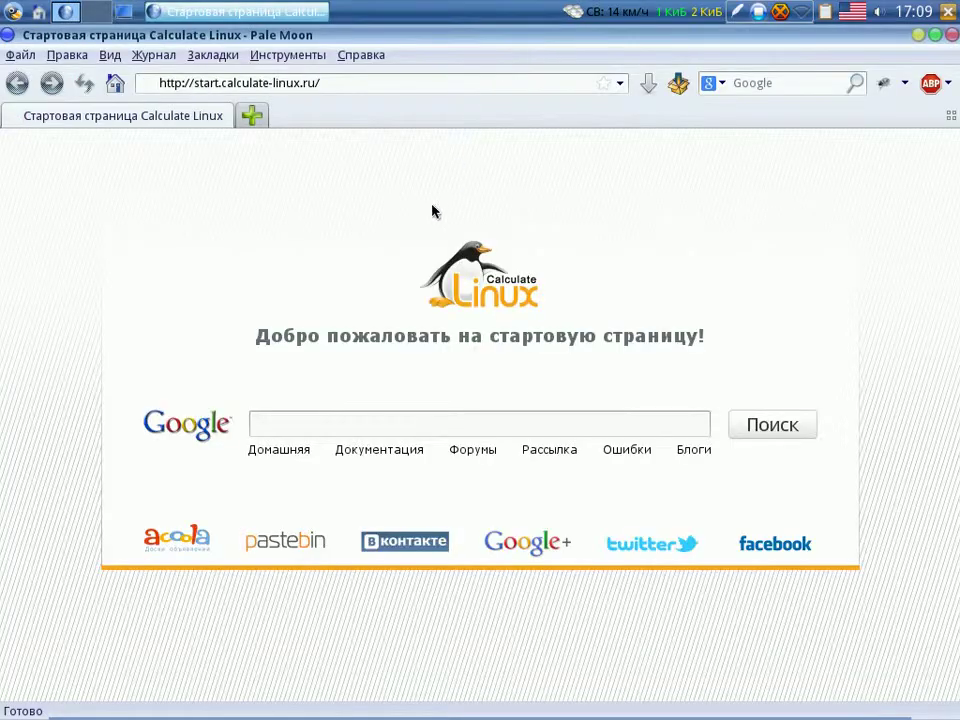
double_click(251, 116)
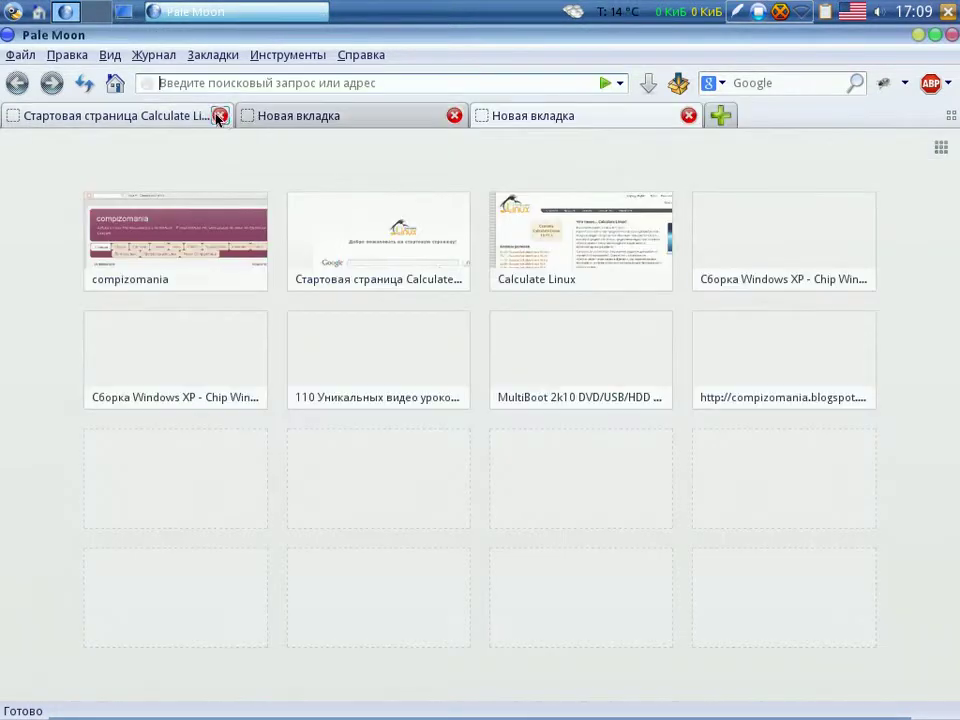
click(221, 117)
click(188, 215)
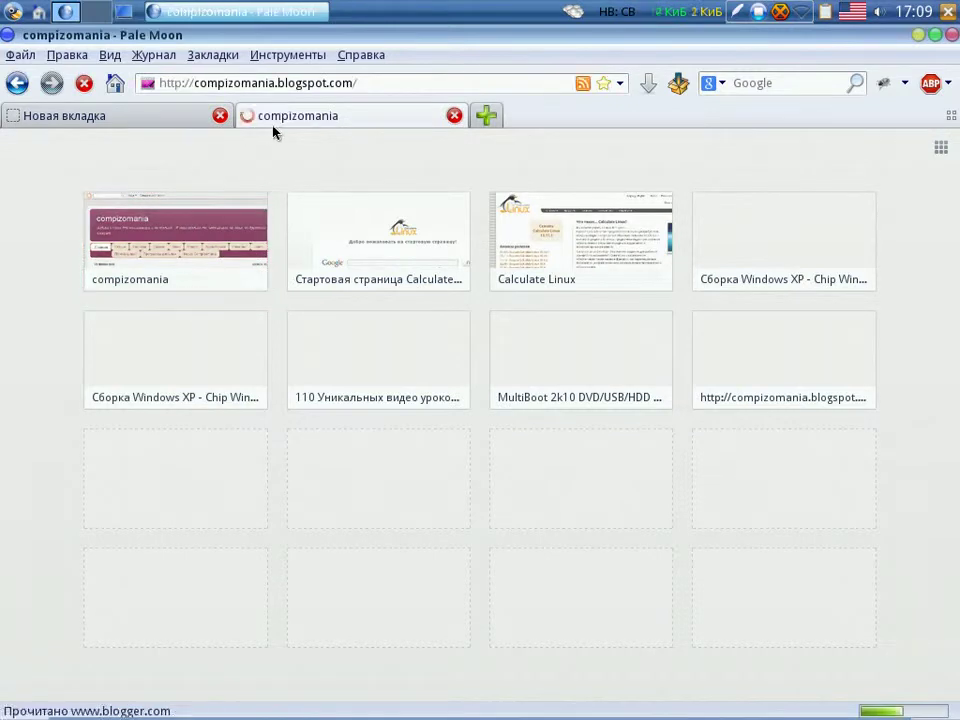
click(454, 116)
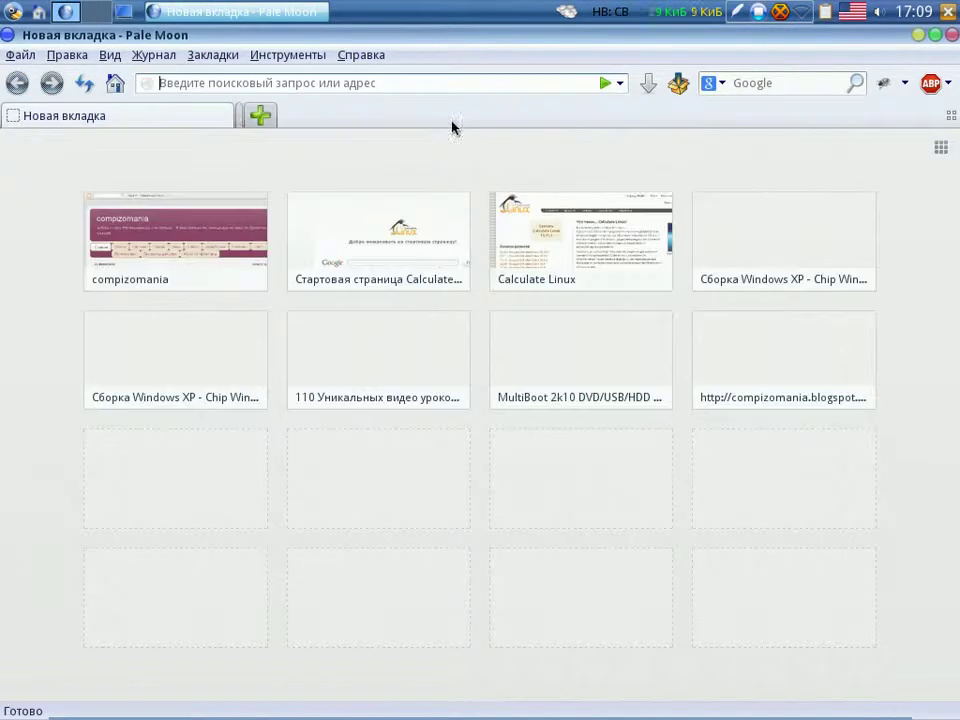
click(20, 56)
click(63, 284)
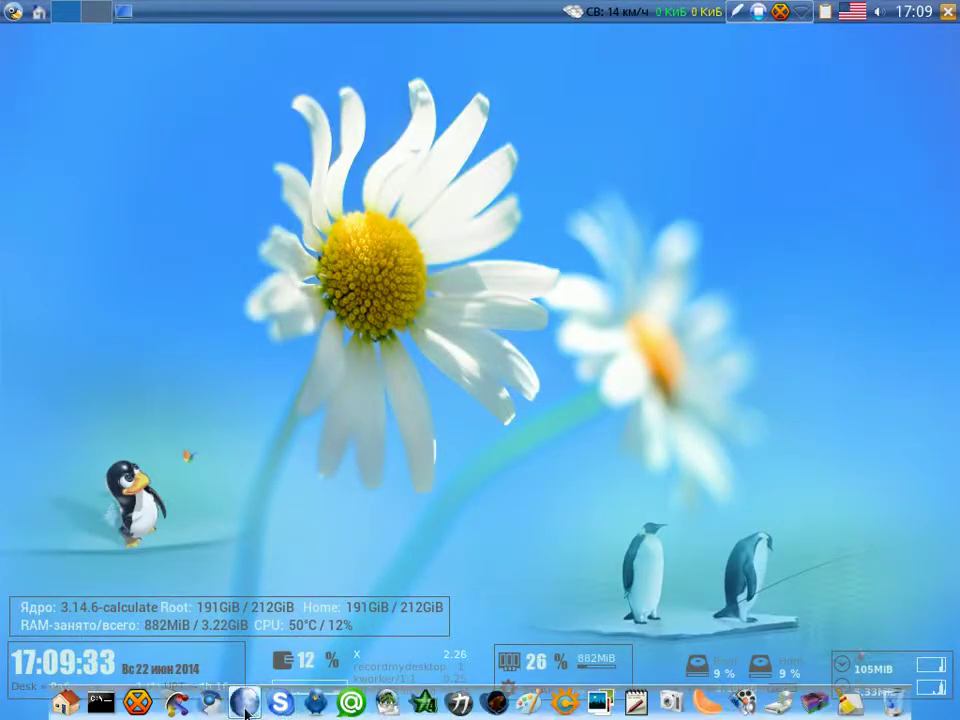
Launch Skype, open a contact's chat window to examine its styling, and close the chat.
click(279, 705)
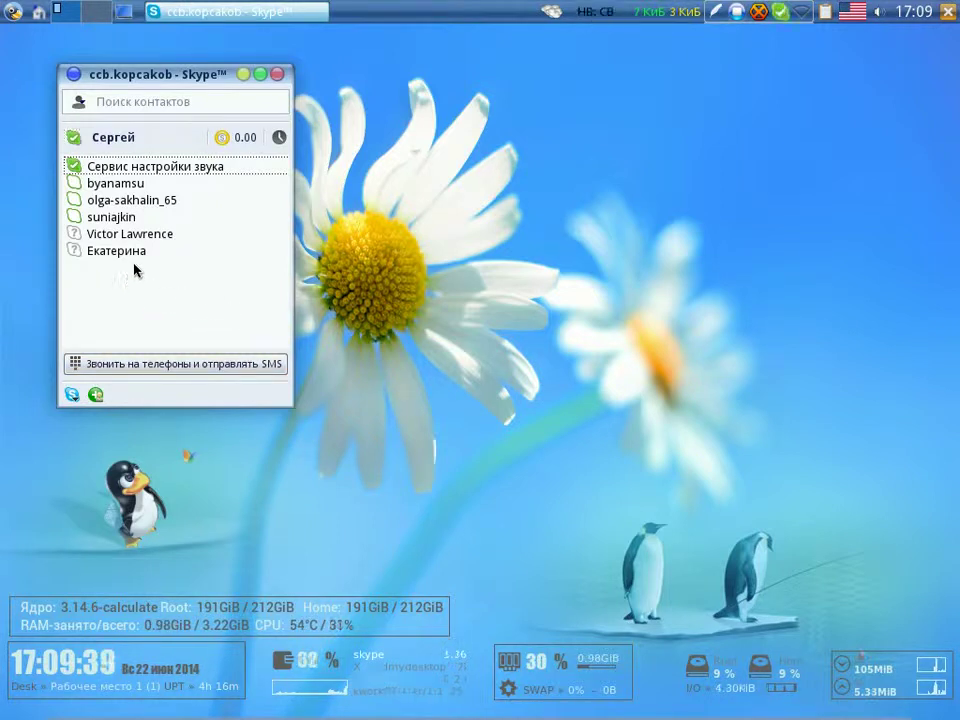
click(117, 185)
click(117, 186)
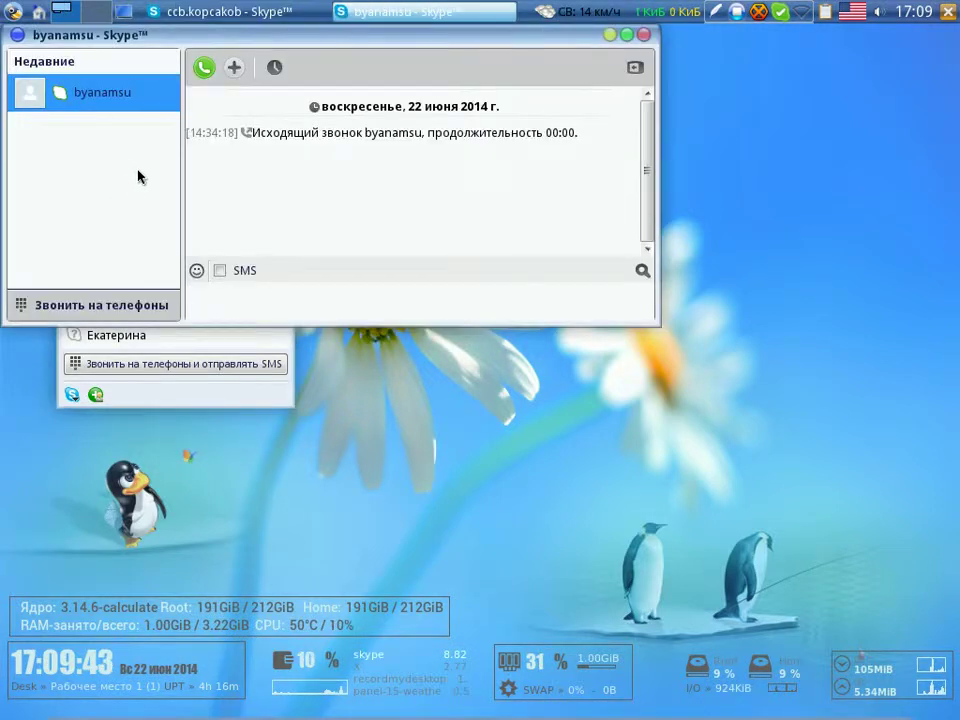
click(643, 34)
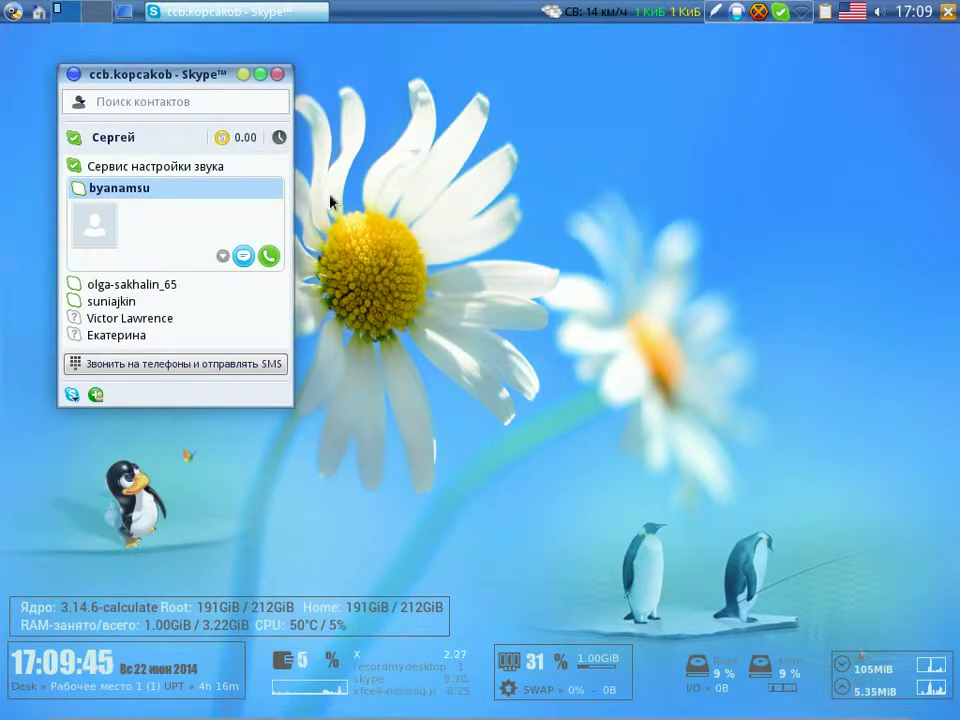
Start a call to the selected contact to view the call window, and end the call.
click(268, 257)
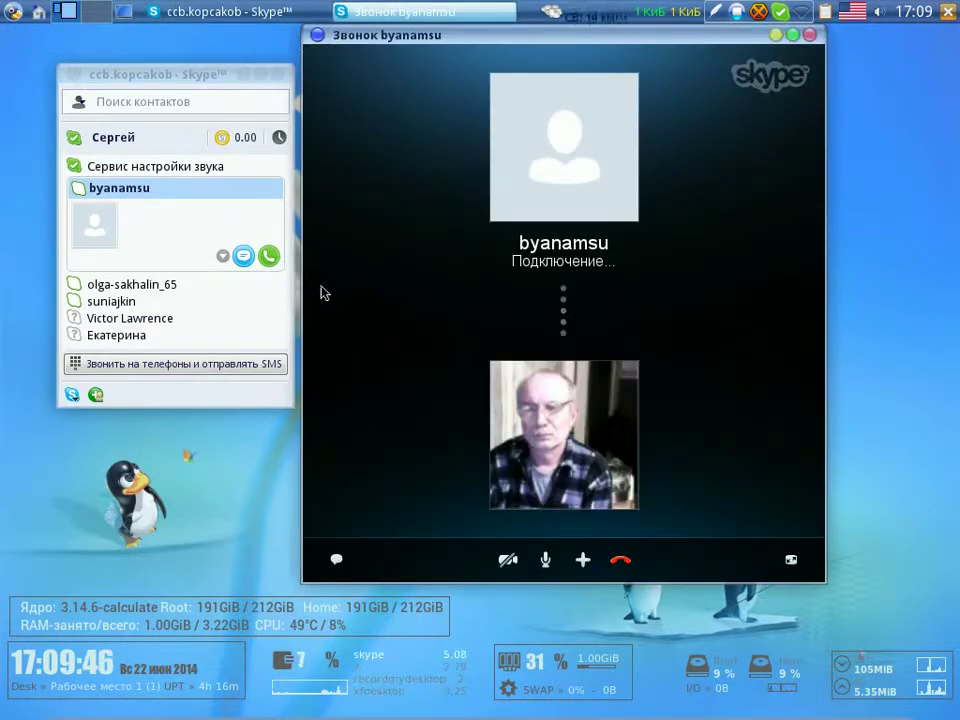
click(621, 560)
click(810, 34)
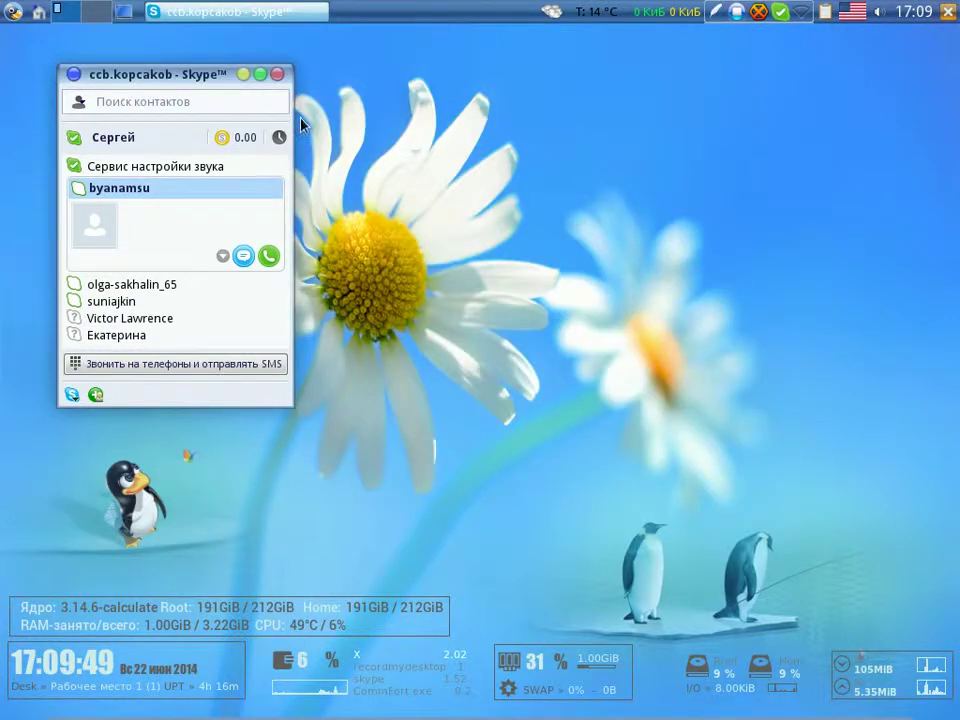
Expand and collapse the sound test service contact, check the Skype main menu, and quit Skype.
click(97, 166)
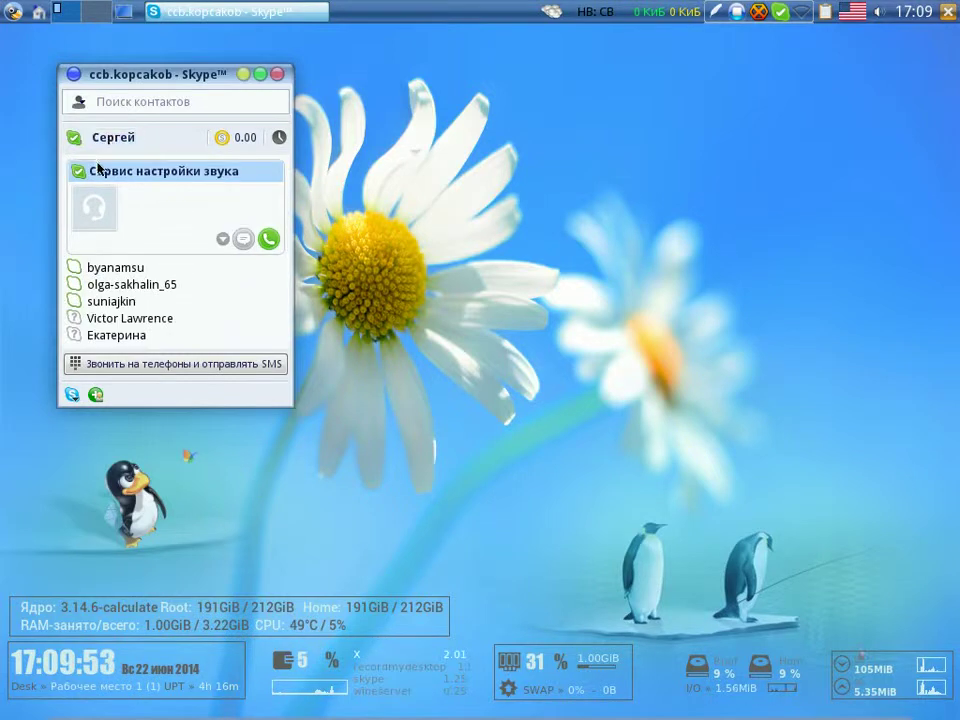
click(100, 176)
click(72, 394)
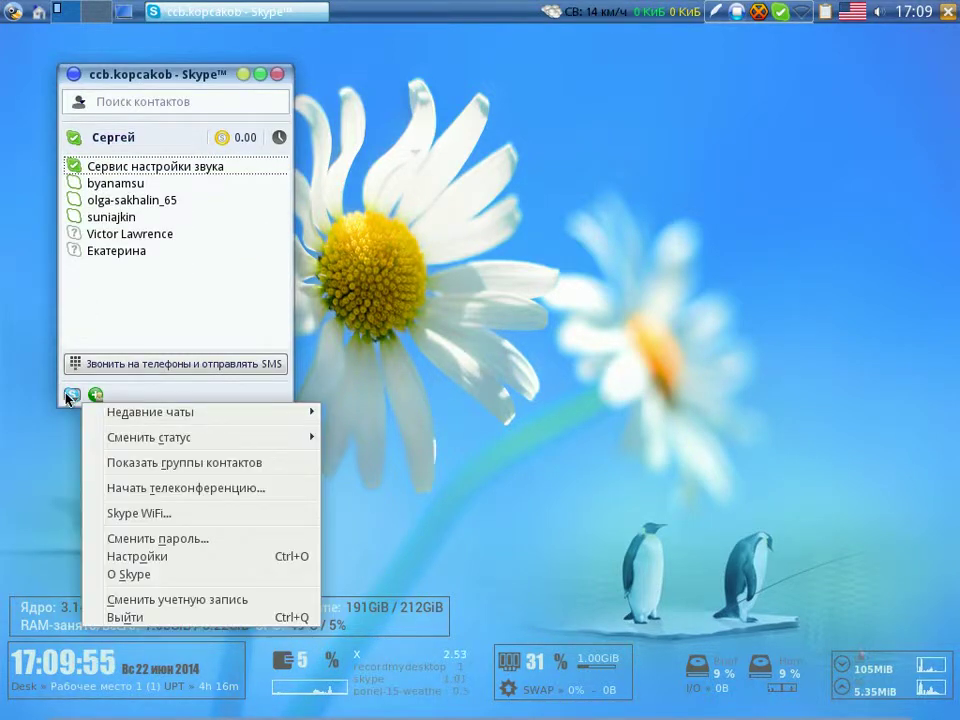
click(136, 617)
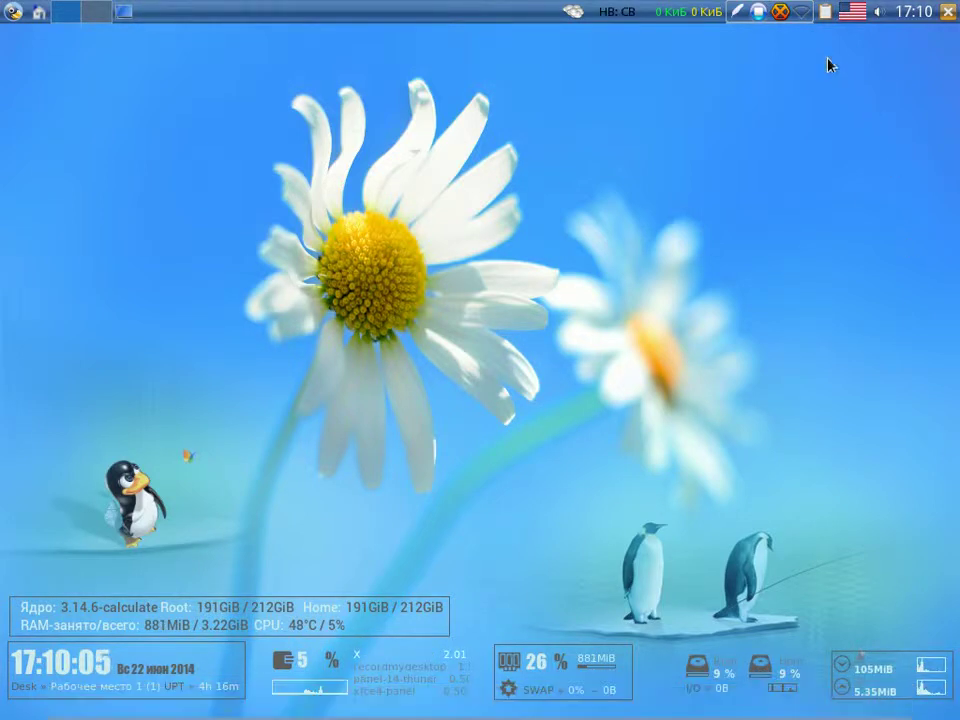
Clear the clipboard manager's history and confirm the deletion.
click(825, 12)
click(846, 110)
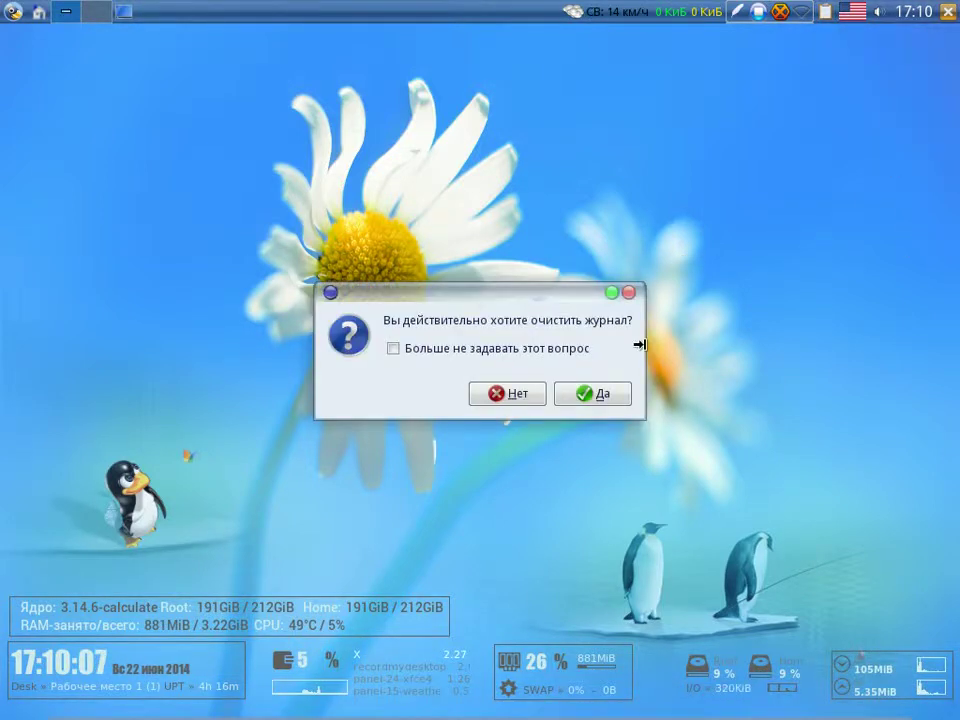
click(613, 391)
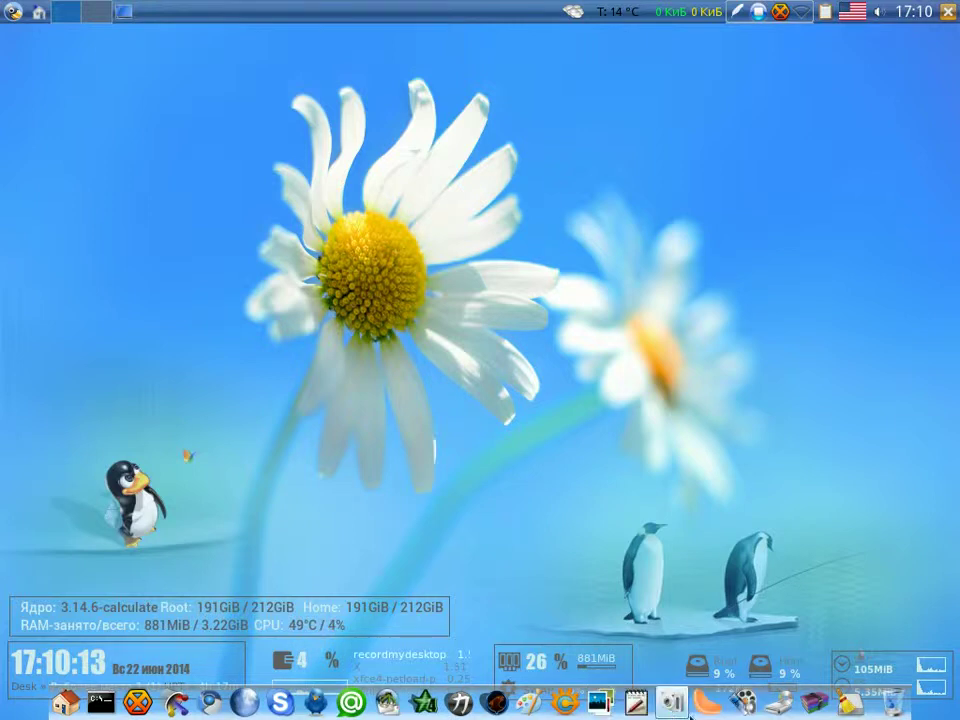
Launch the Clementine player, move its window to examine the style, and close the window.
click(703, 705)
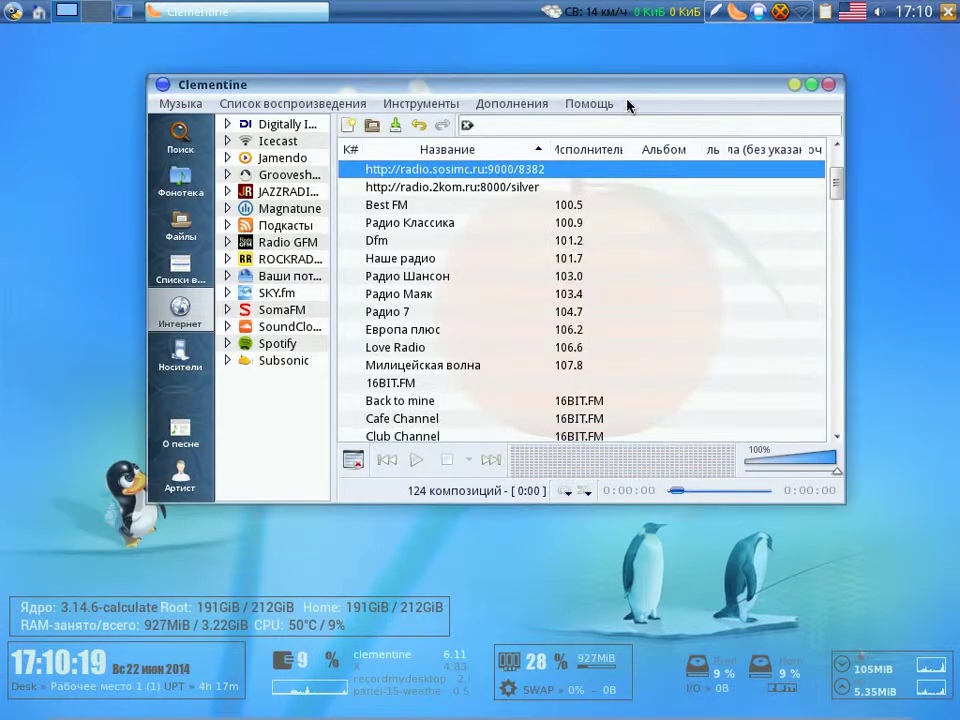
drag(628, 106, 717, 68)
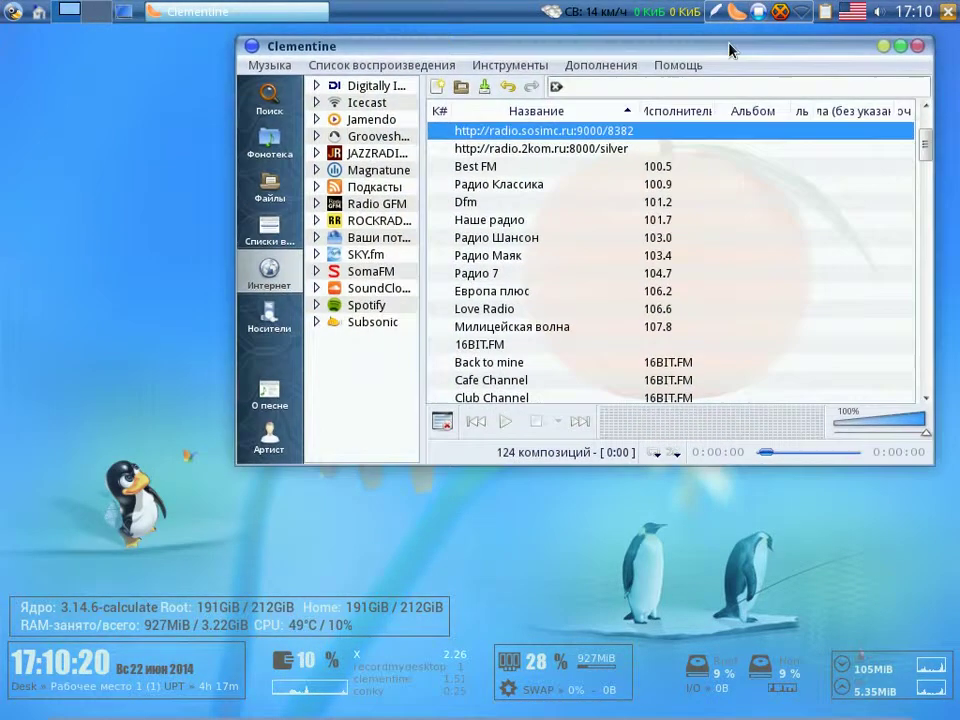
click(917, 46)
Set img100.png as the desktop wallpaper and close the desktop settings.
mouse_move(447, 713)
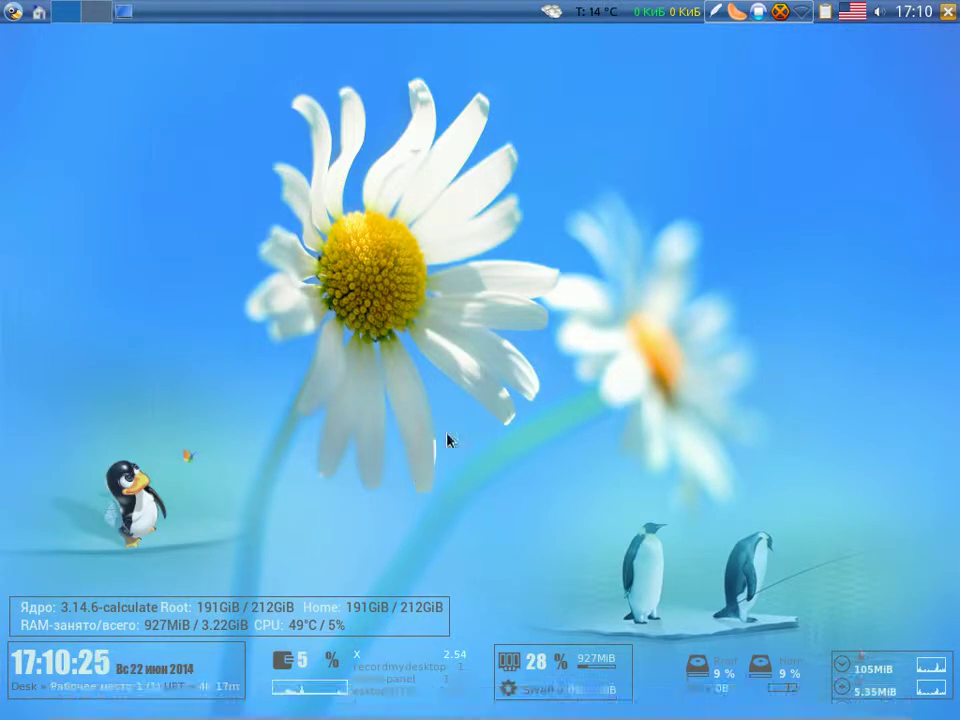
right_click(535, 303)
click(655, 443)
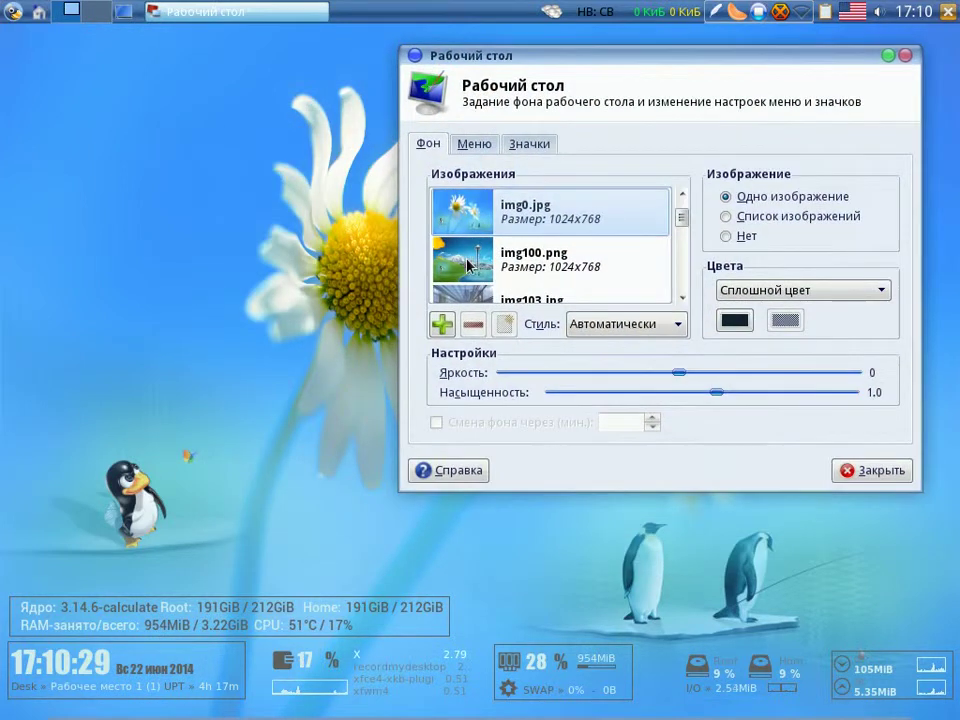
click(467, 265)
click(872, 470)
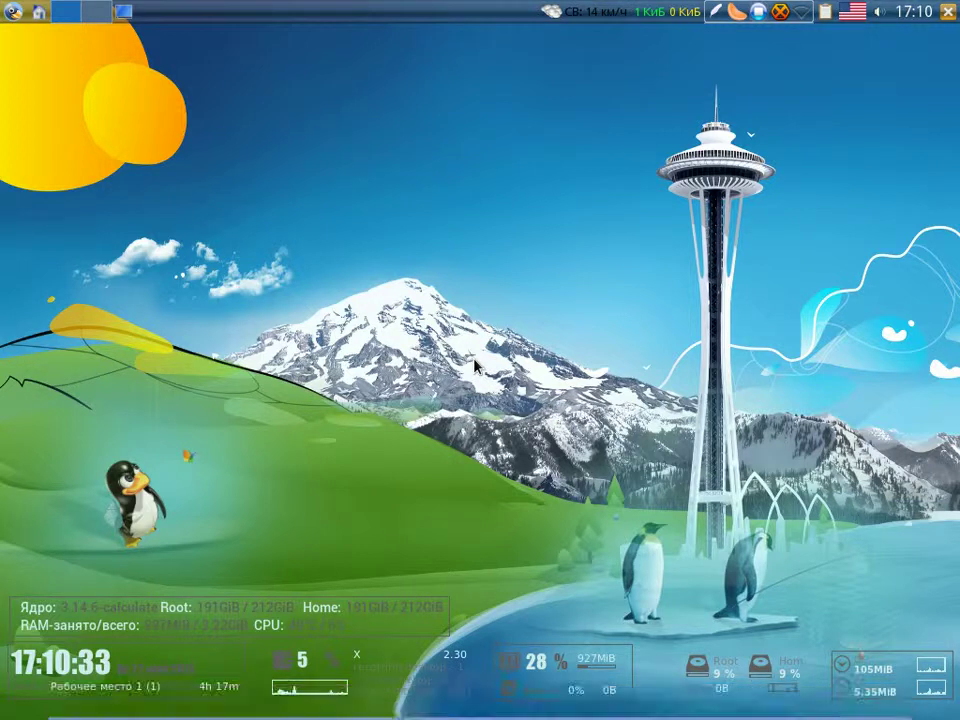
Change the desktop wallpaper to img103.jpg and close the desktop settings.
right_click(566, 191)
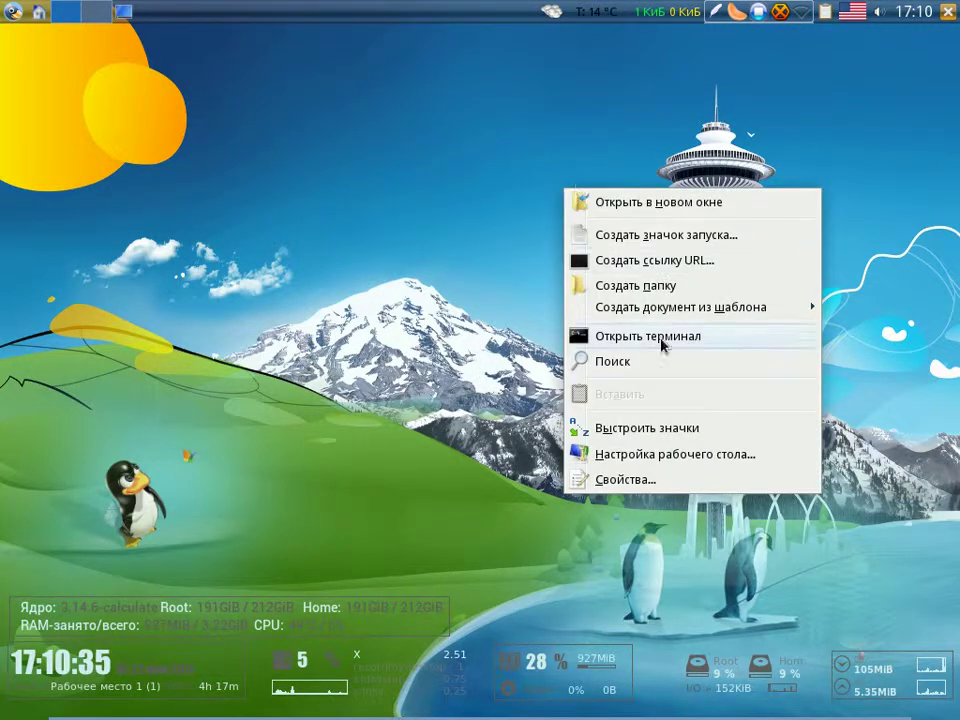
click(694, 457)
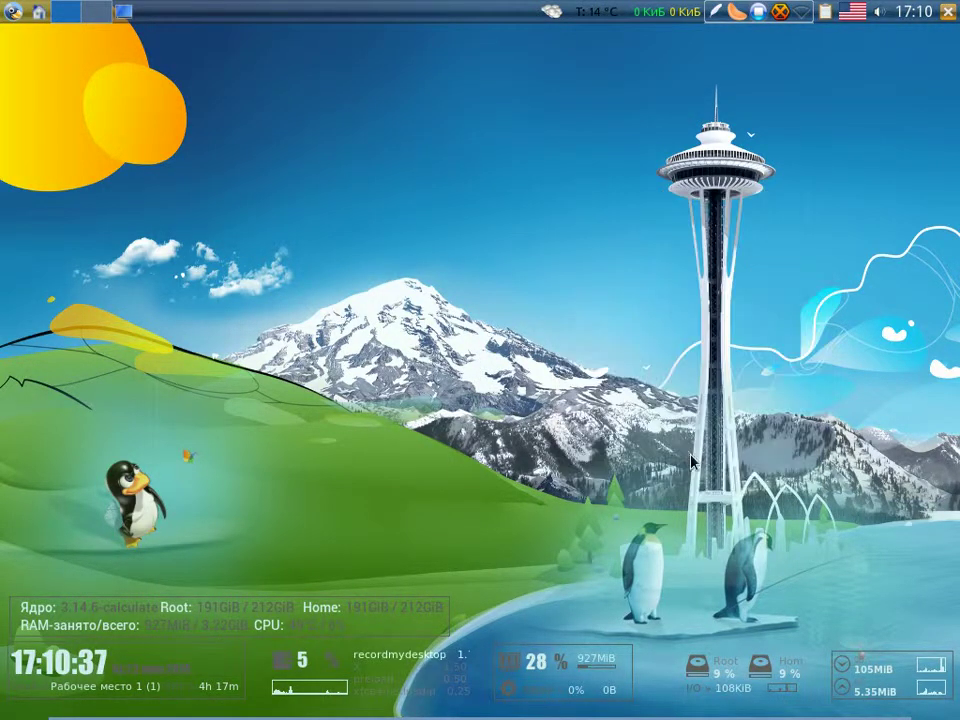
click(338, 344)
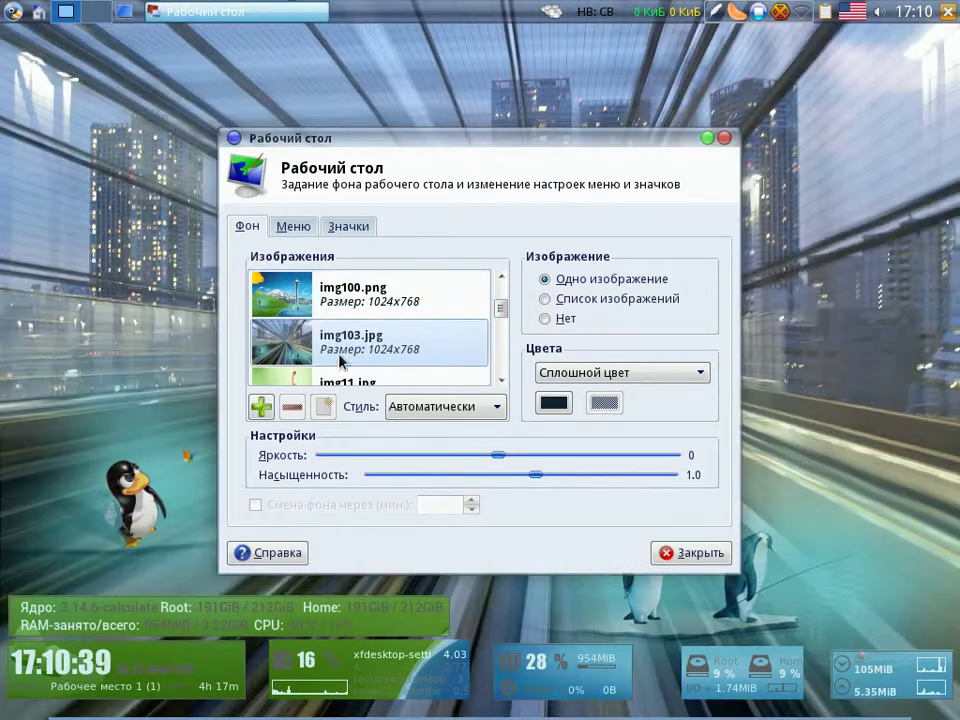
click(700, 553)
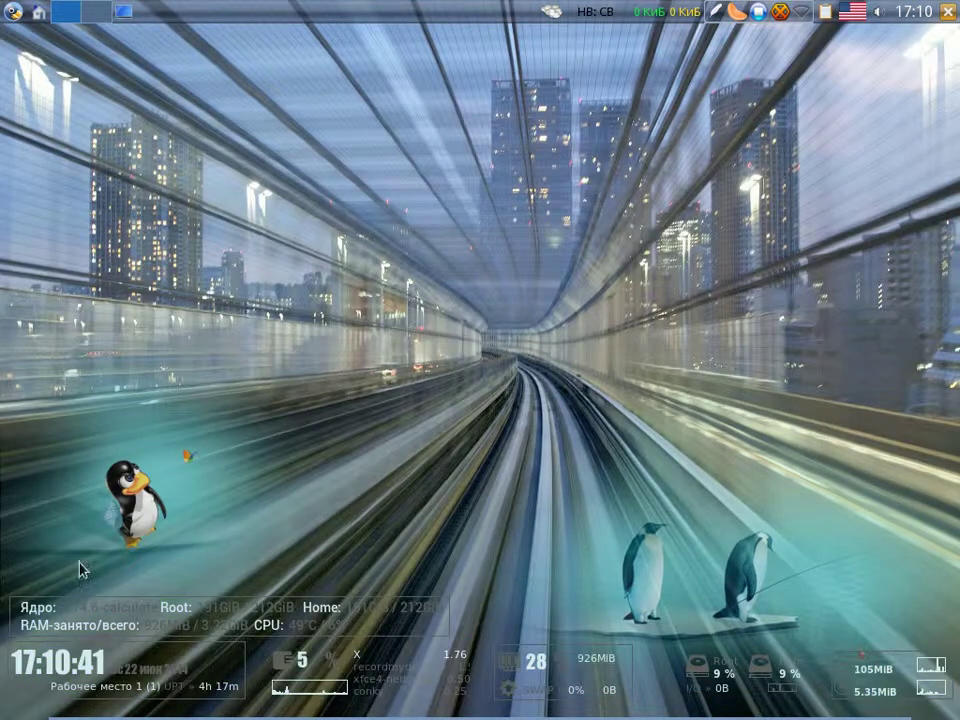
Look through the application menu's system, utility and settings categories over the new wallpaper, and close the menu.
click(13, 12)
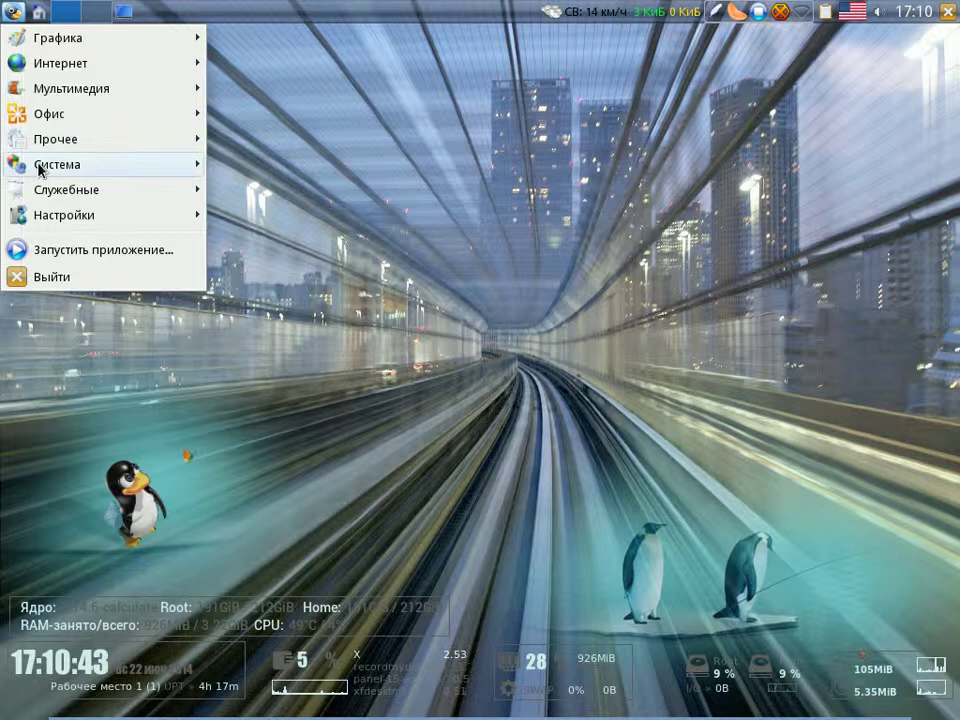
mouse_move(50, 173)
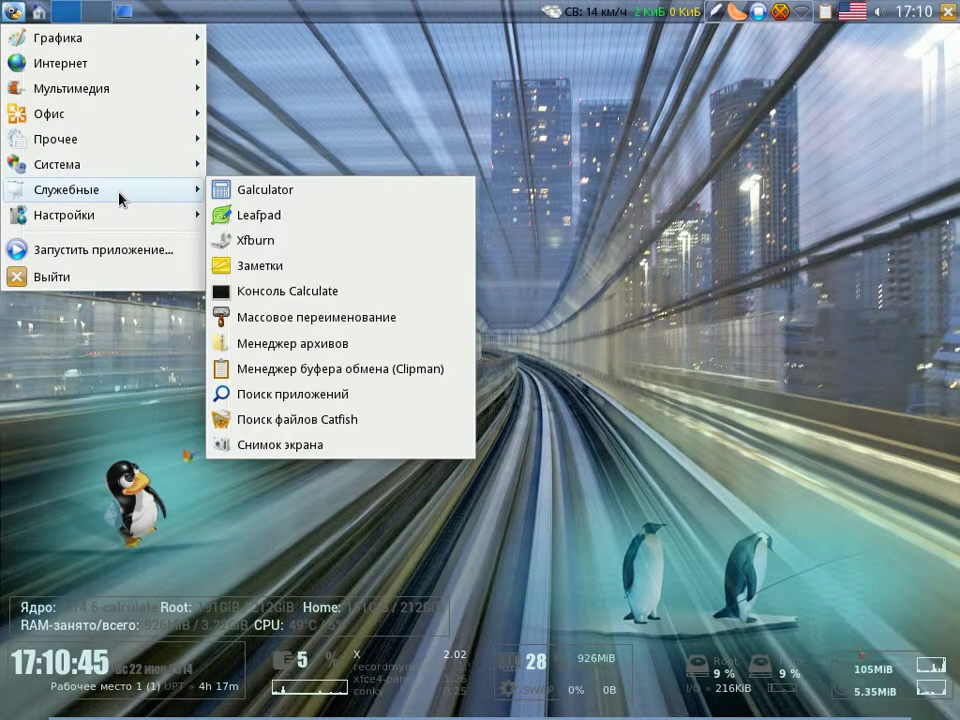
mouse_move(105, 212)
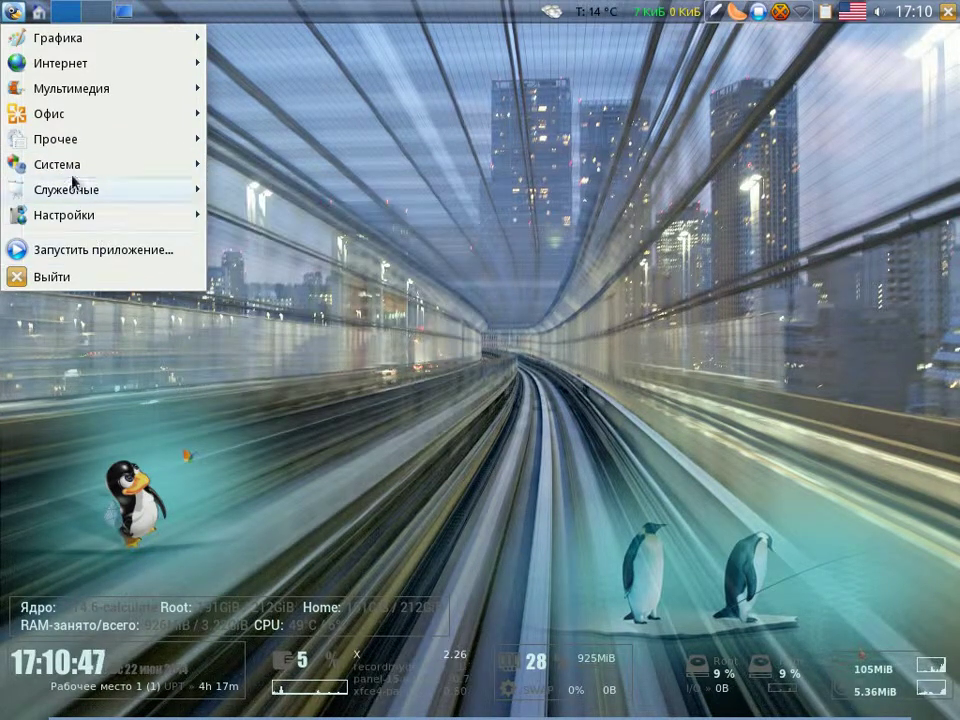
click(392, 94)
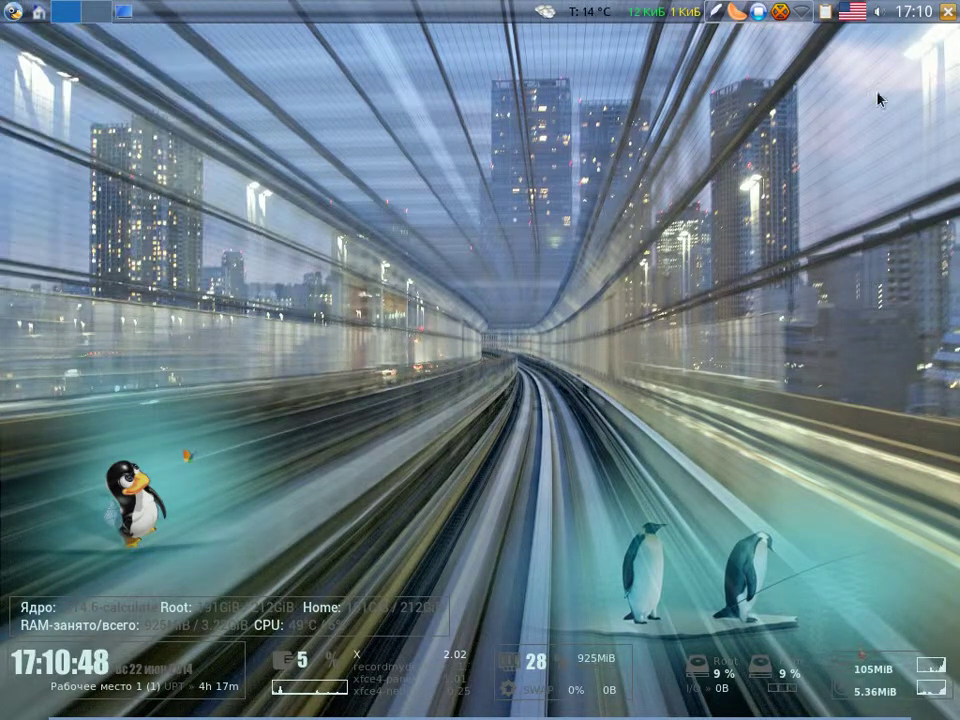
View the logout dialog's icons, cancel it, and reveal the hidden launcher panel.
click(947, 13)
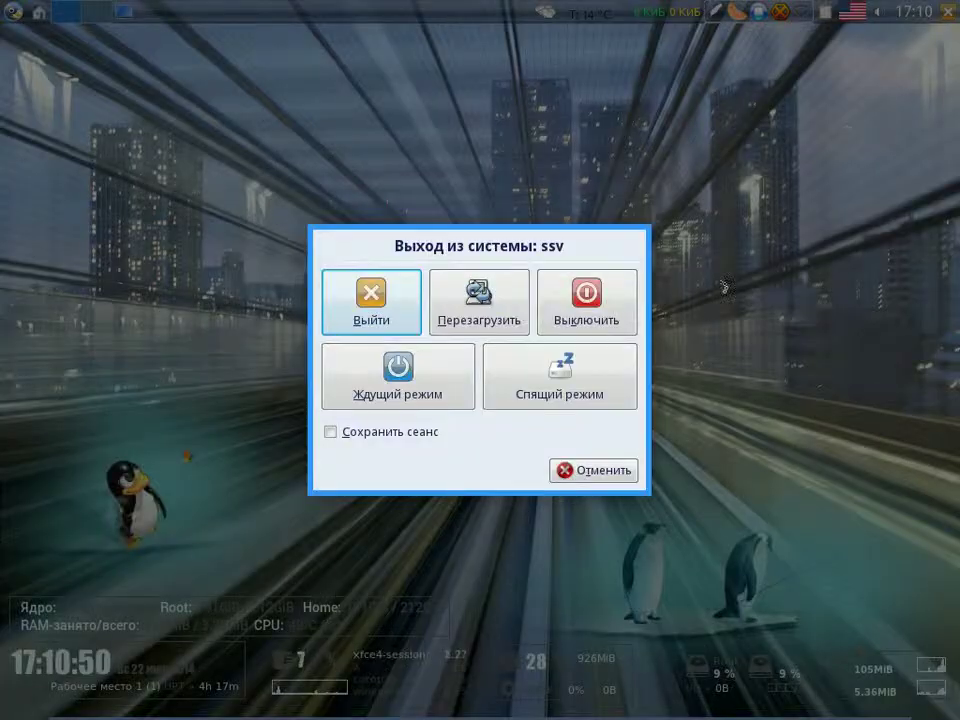
click(597, 470)
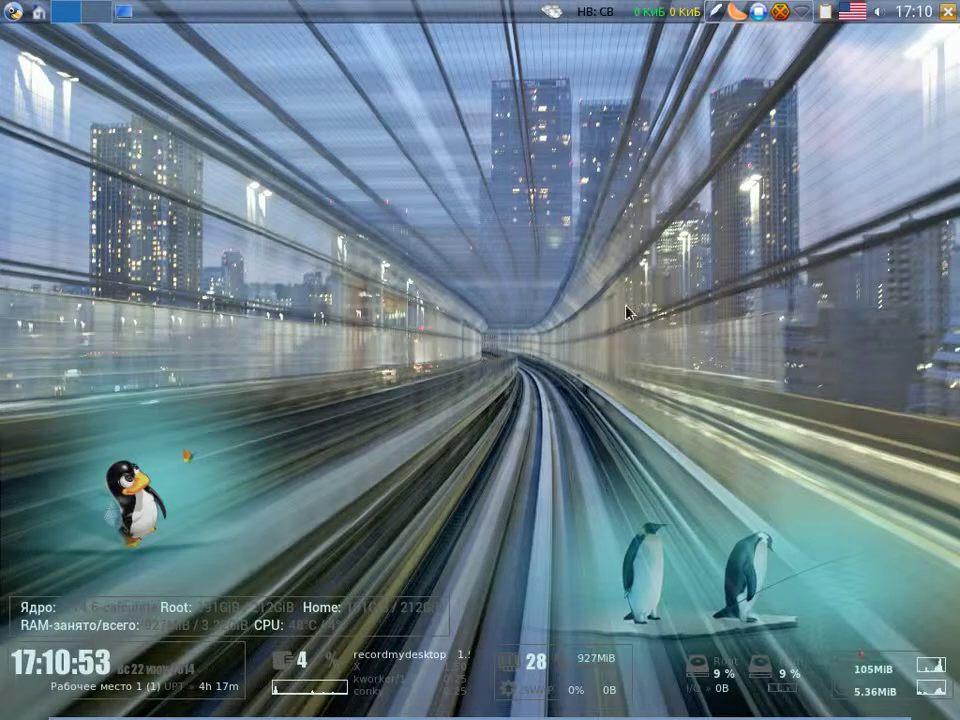
mouse_move(868, 708)
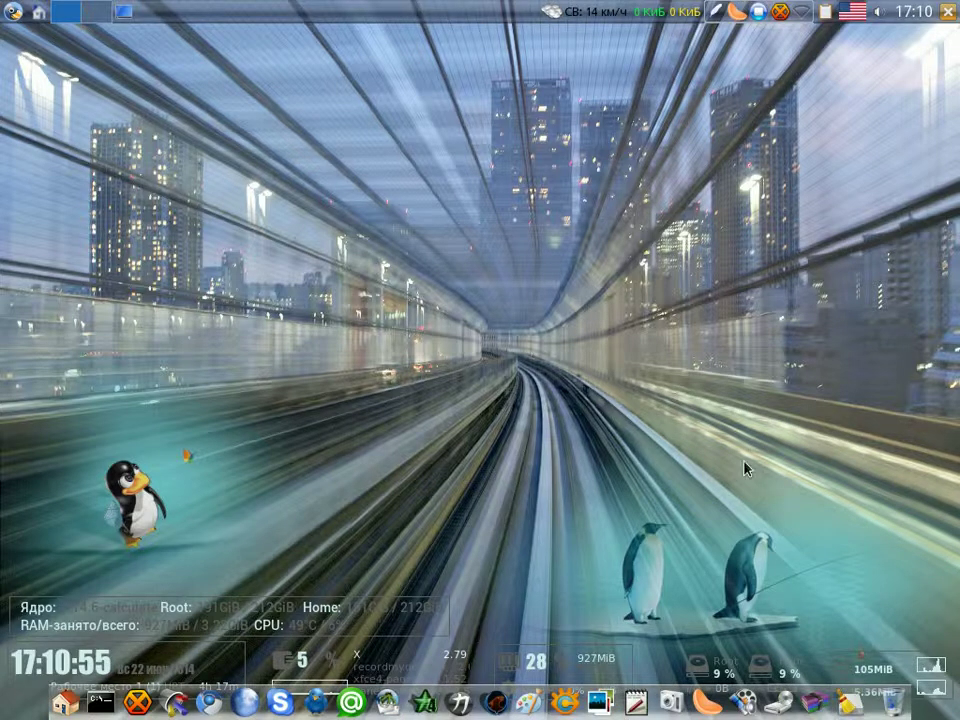
Reopen the desktop settings and apply img11.jpg as the wallpaper.
right_click(638, 238)
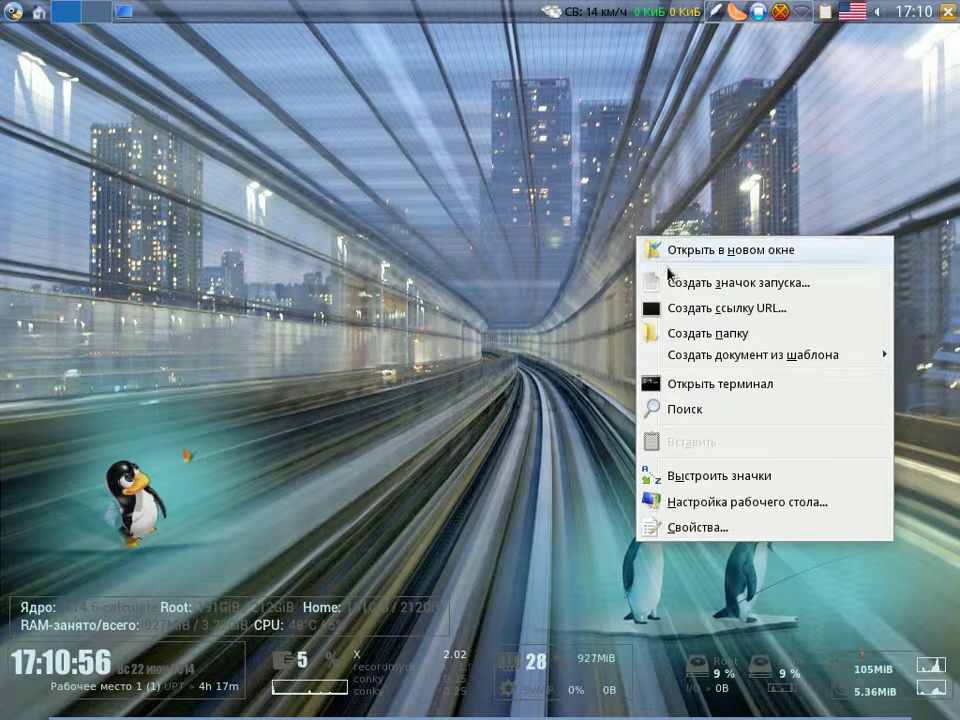
click(760, 502)
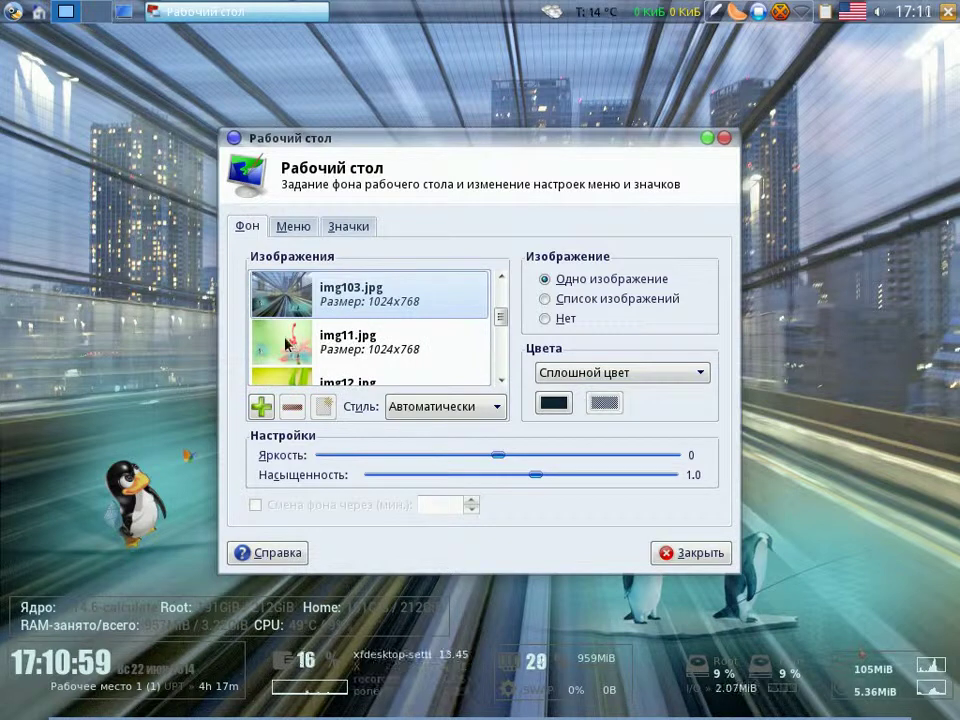
scroll(316, 339, down, 1)
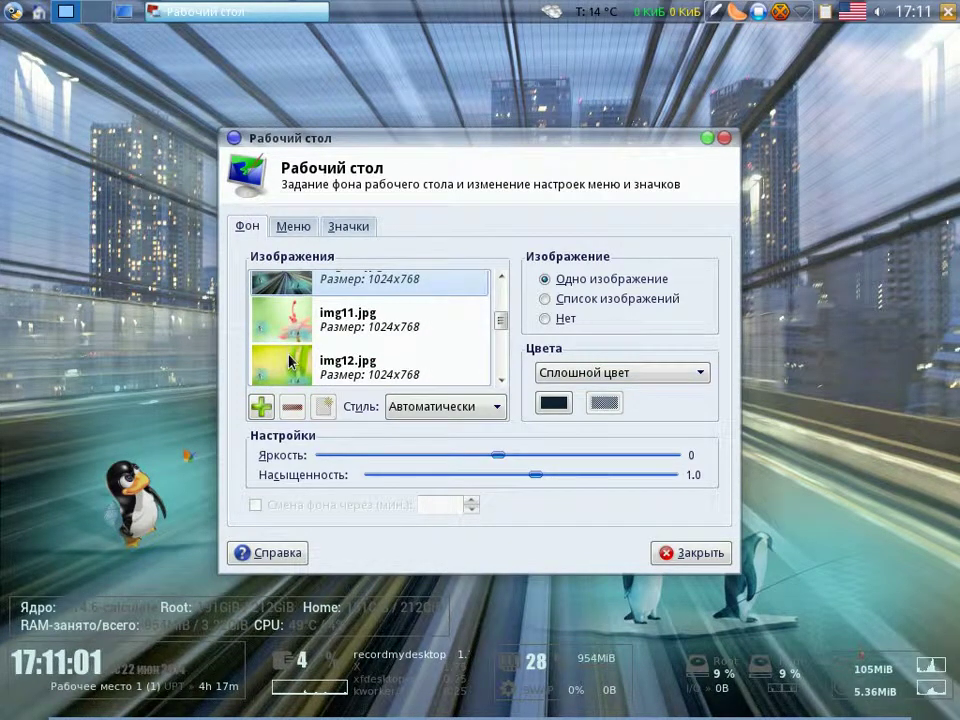
click(296, 331)
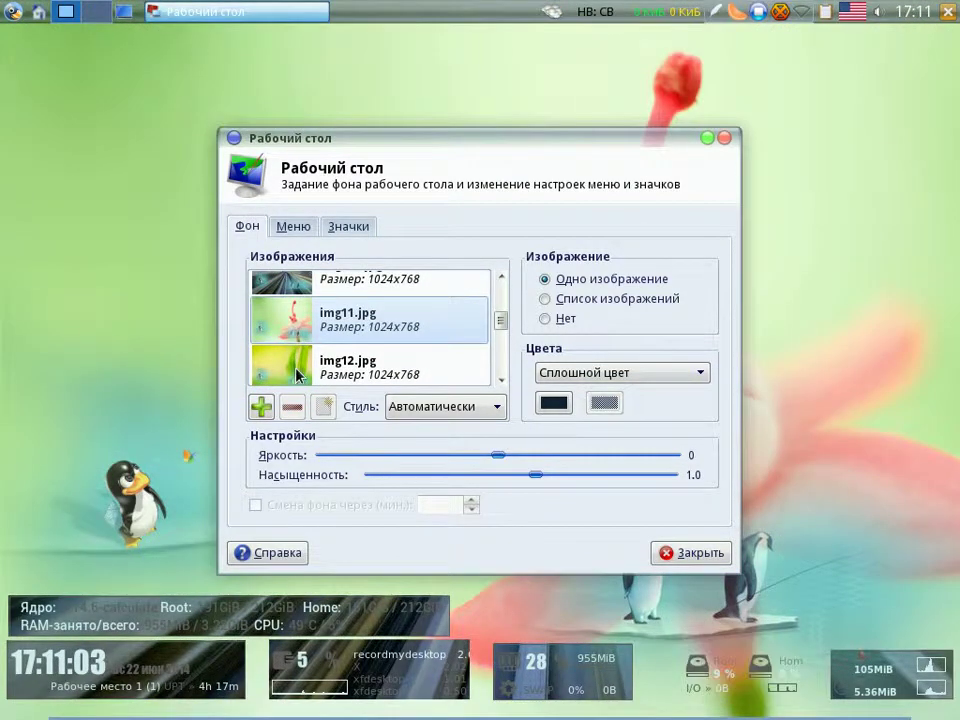
Change the desktop wallpaper to img12.jpg and close the desktop settings to view it.
click(290, 370)
click(690, 551)
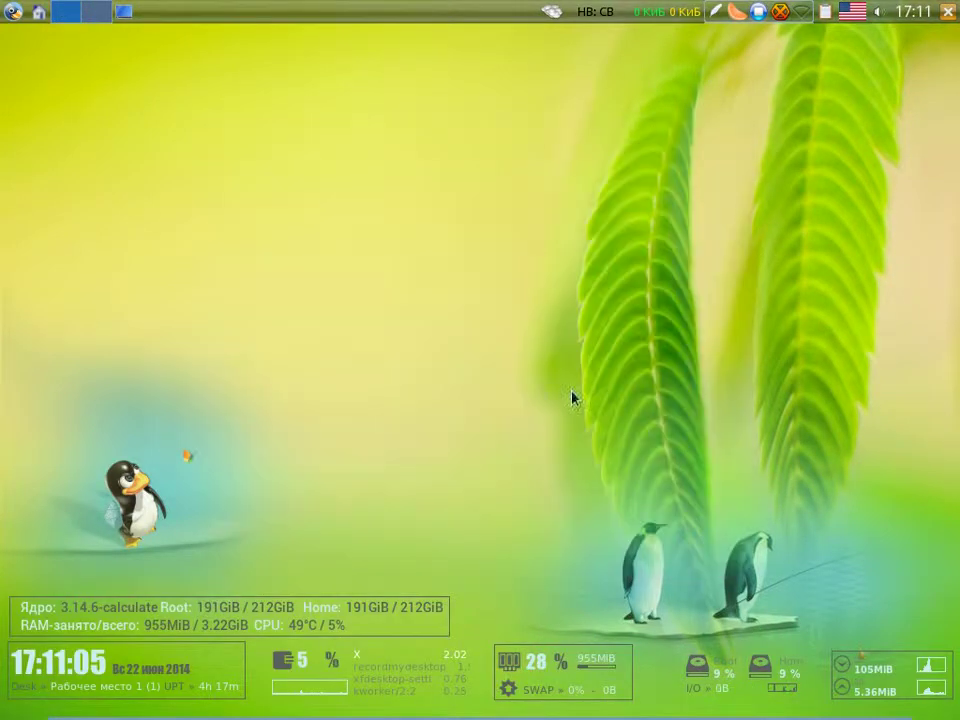
mouse_move(602, 717)
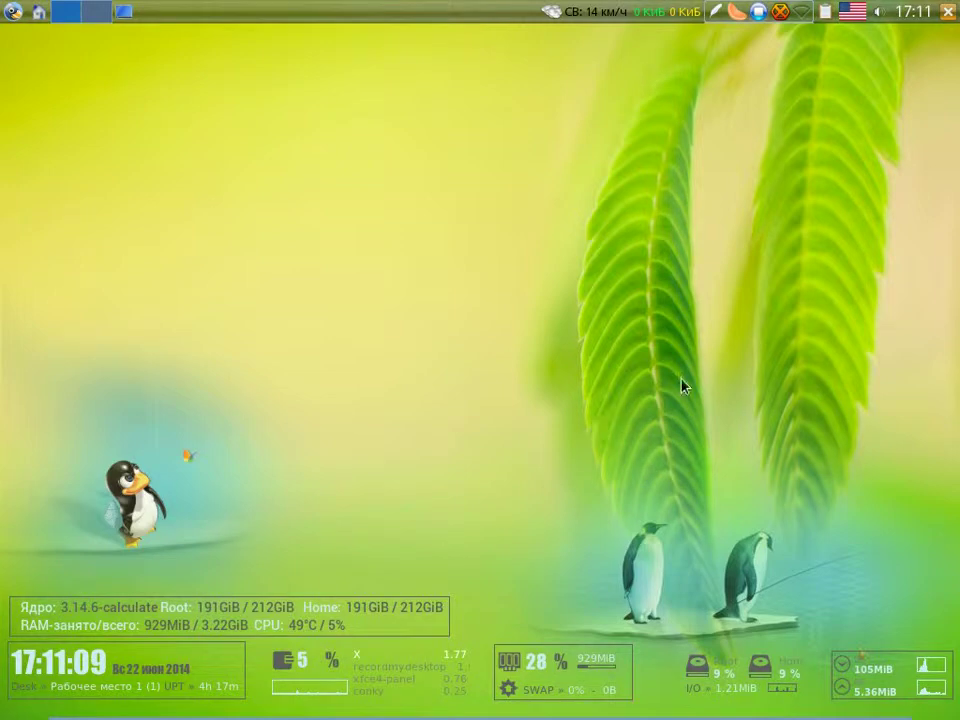
Apply Win2-7.jpg as the wallpaper, close the desktop settings, and briefly view the application menu over it.
right_click(689, 291)
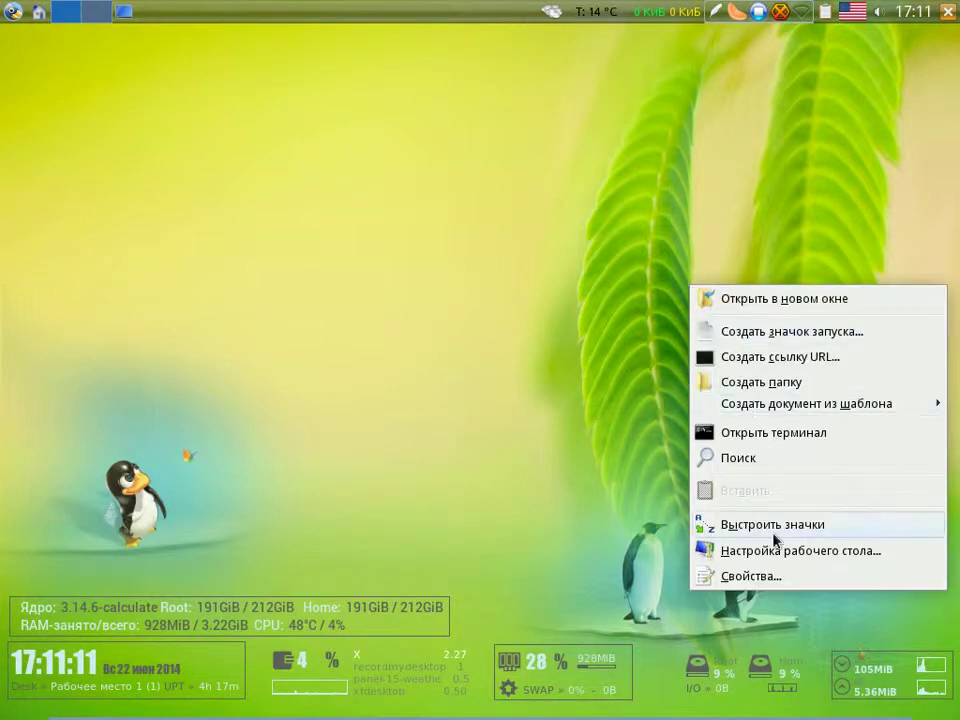
click(722, 551)
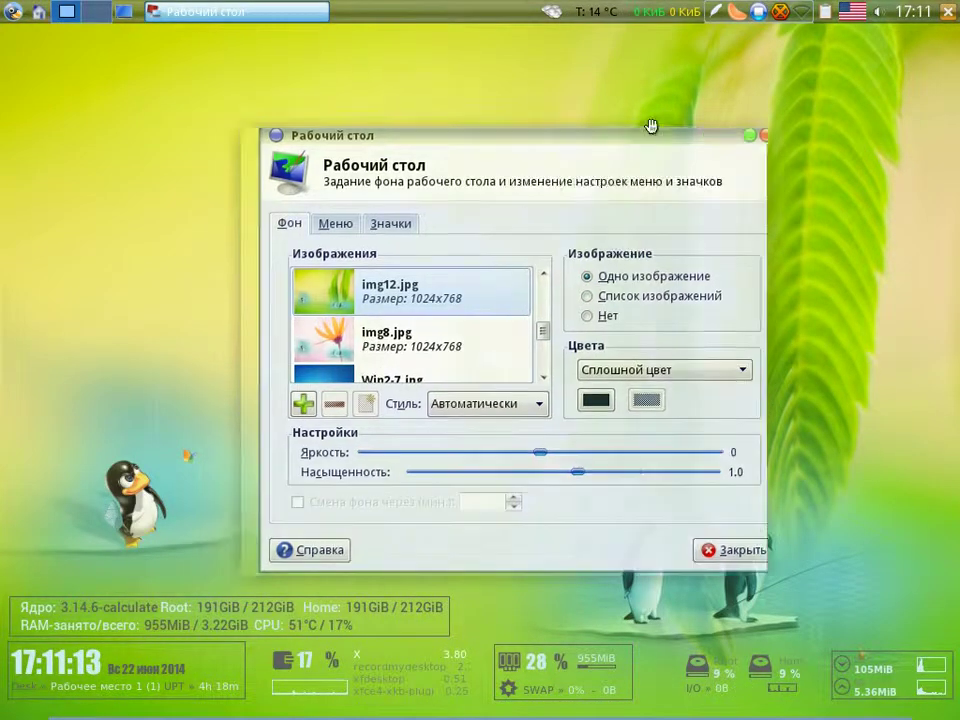
scroll(552, 254, down, 2)
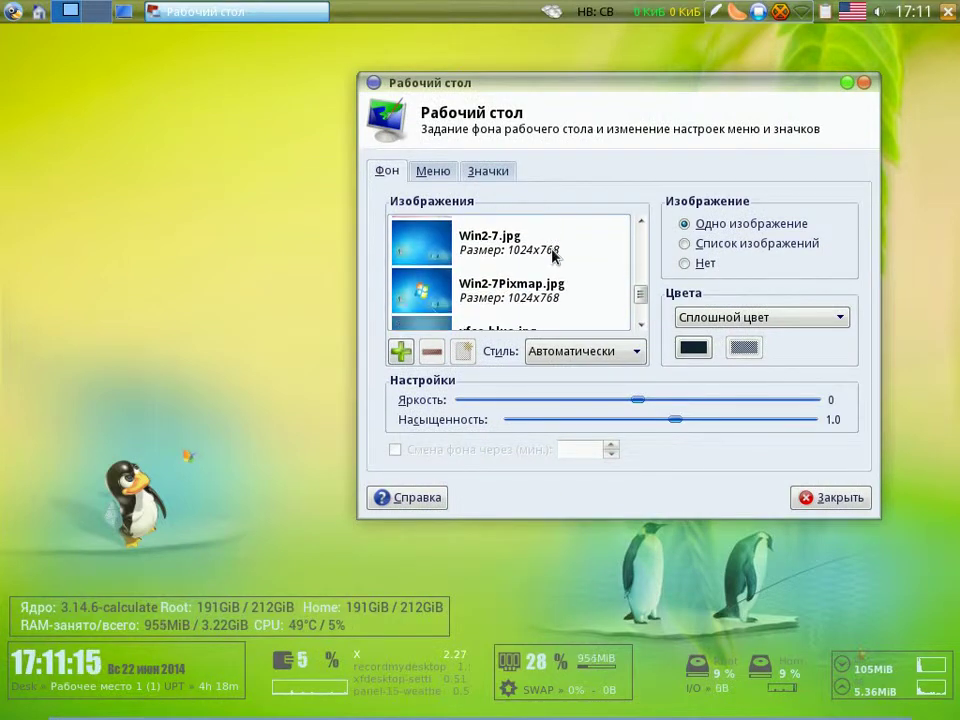
click(551, 253)
click(826, 498)
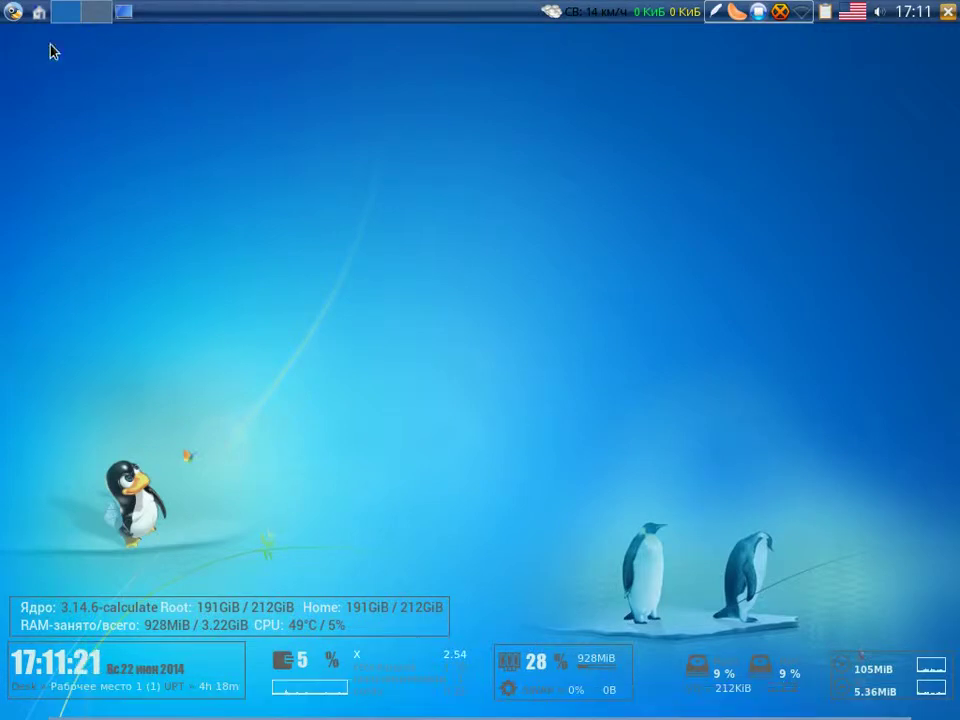
click(13, 12)
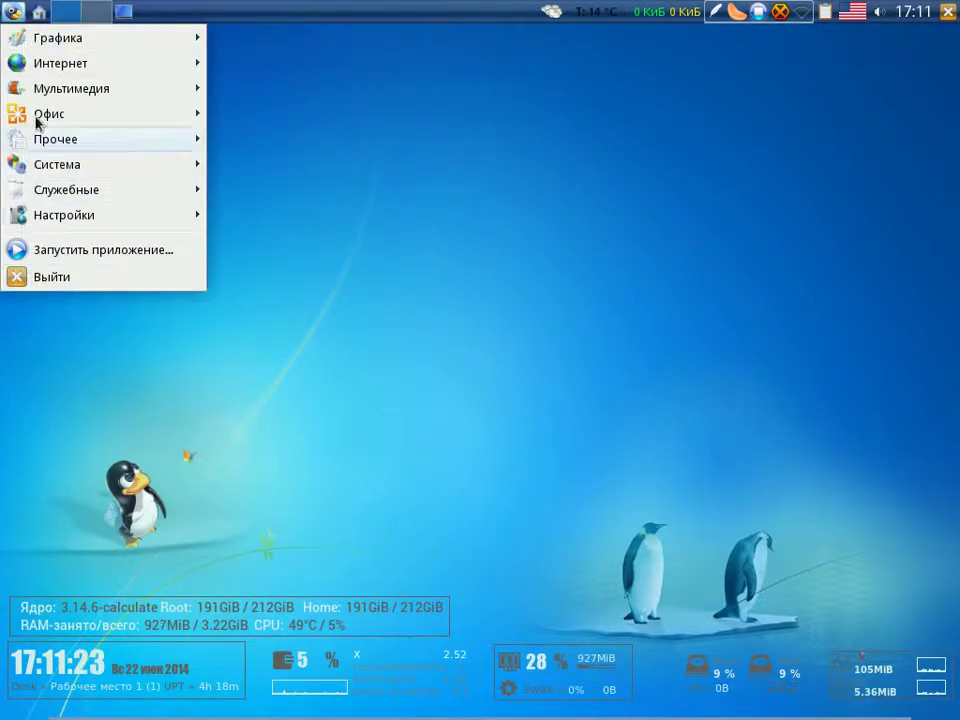
click(336, 127)
Set the wallpaper to Win2-7Pixmap.jpg, close the desktop settings, and reveal the hidden launcher panel over it.
right_click(336, 127)
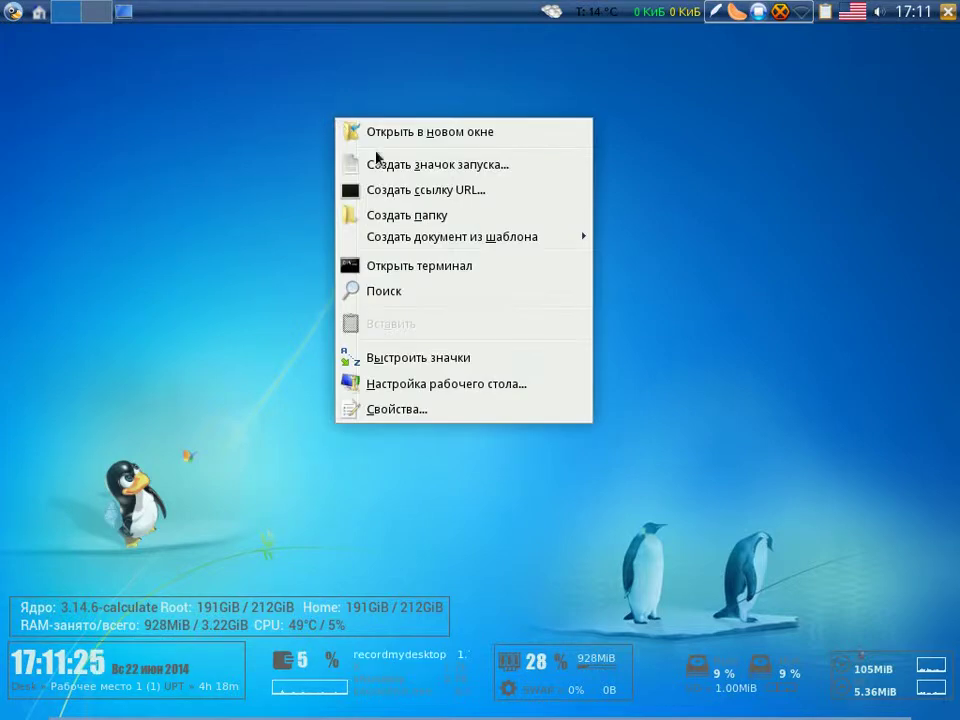
click(550, 382)
scroll(439, 336, down, 1)
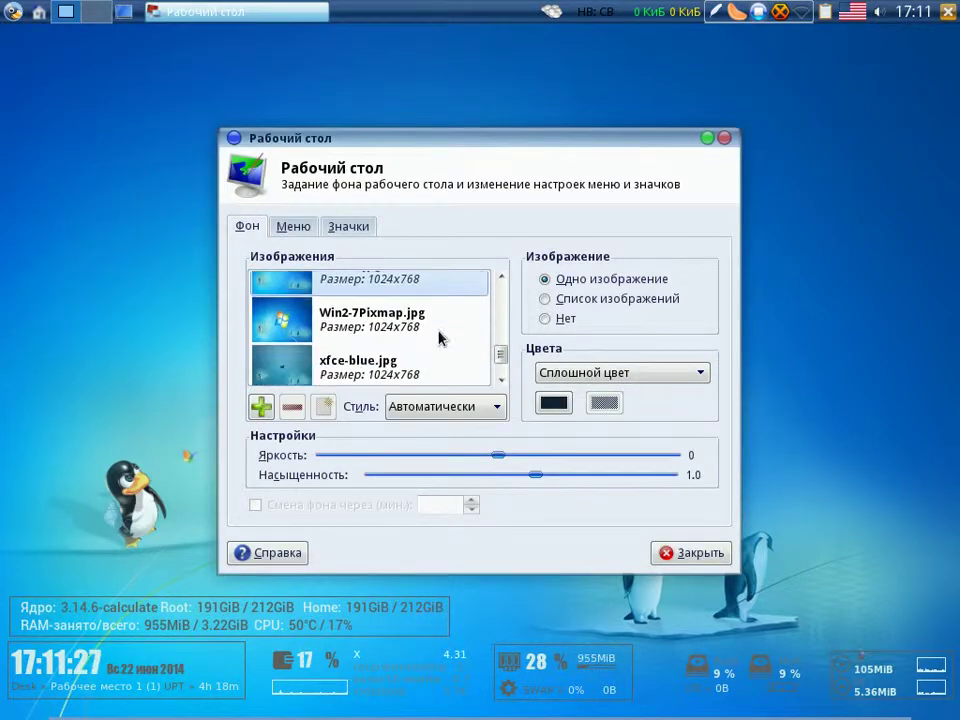
click(425, 300)
click(694, 553)
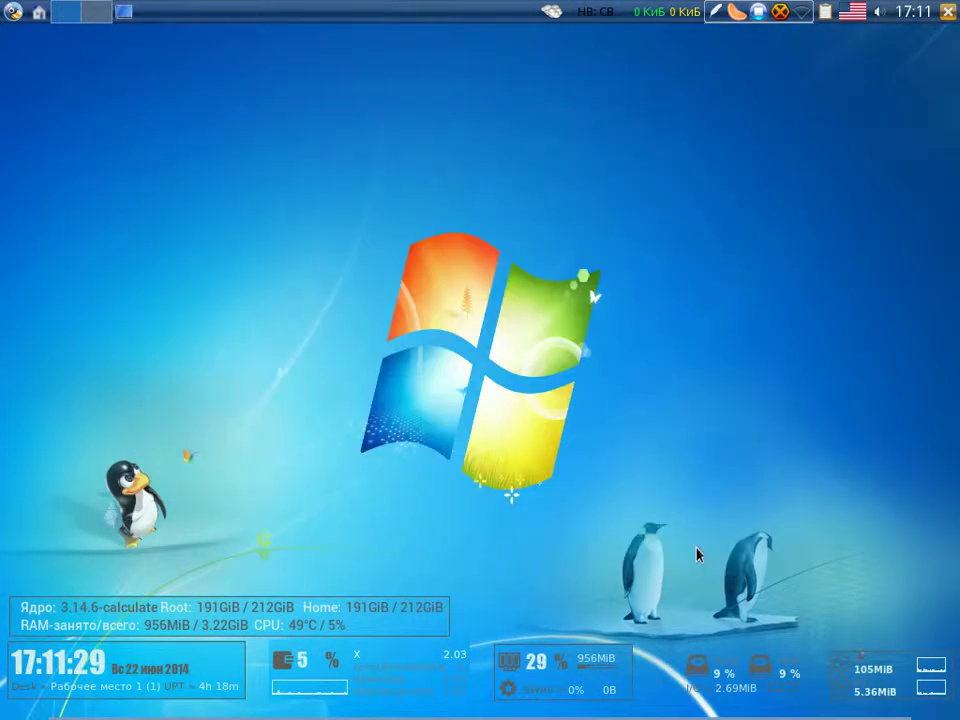
mouse_move(636, 705)
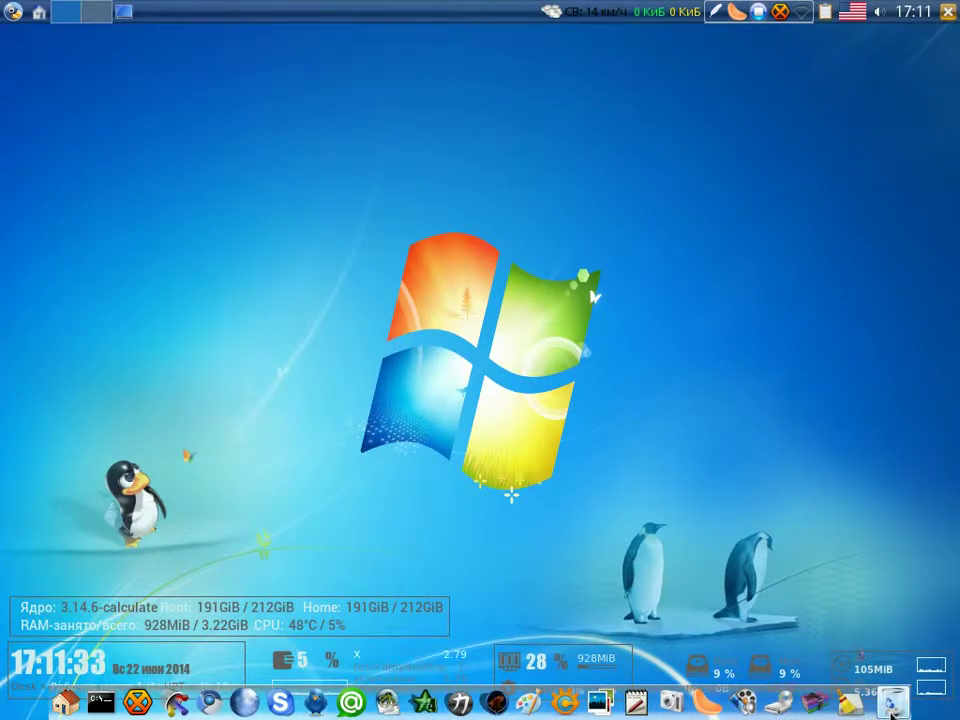
Switch the wallpaper to xfce.jpg, close the desktop settings, and view the launcher panel against it.
right_click(763, 302)
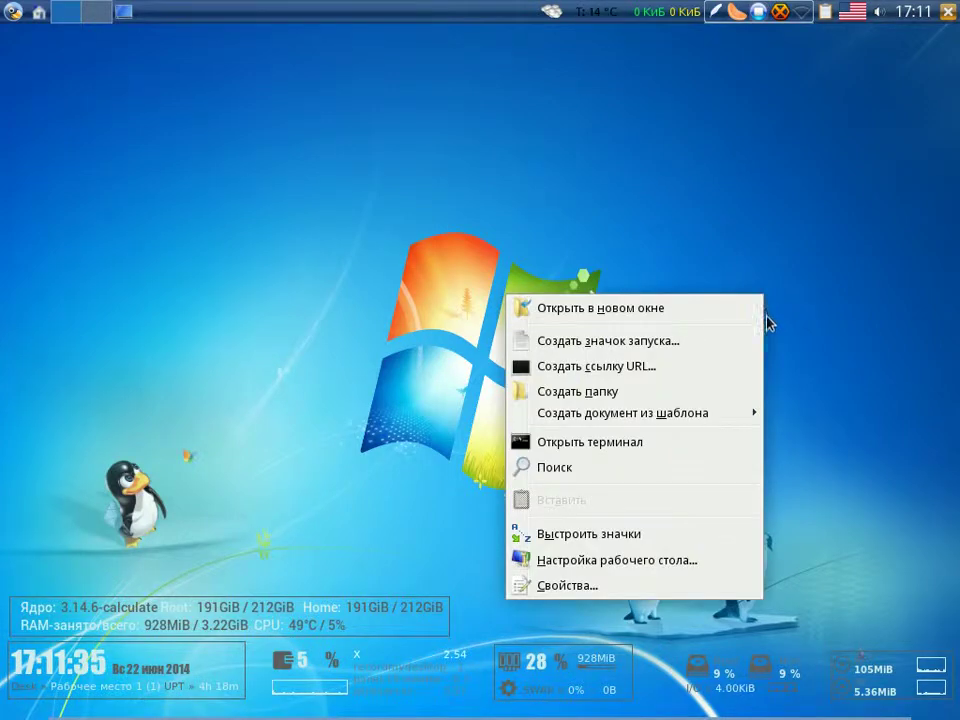
click(637, 558)
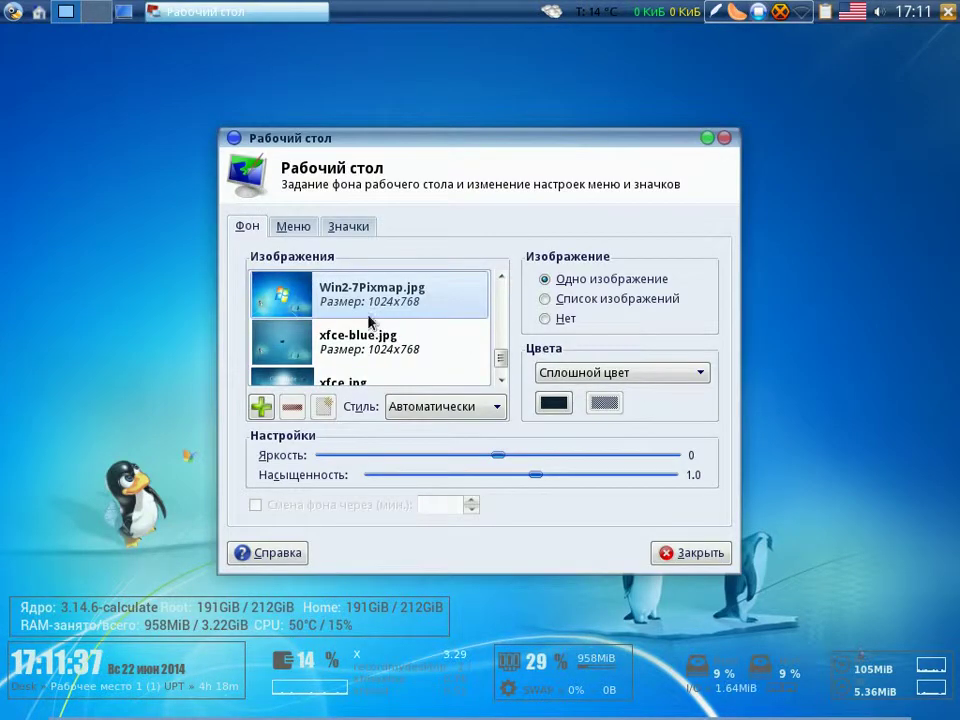
scroll(370, 321, down, 1)
click(294, 366)
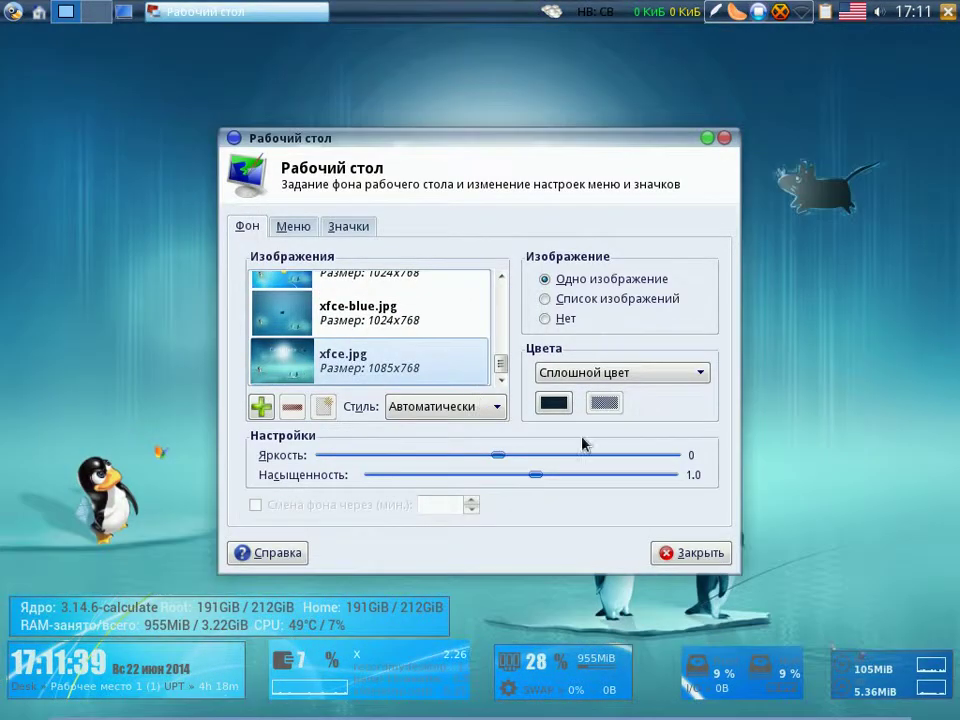
click(666, 551)
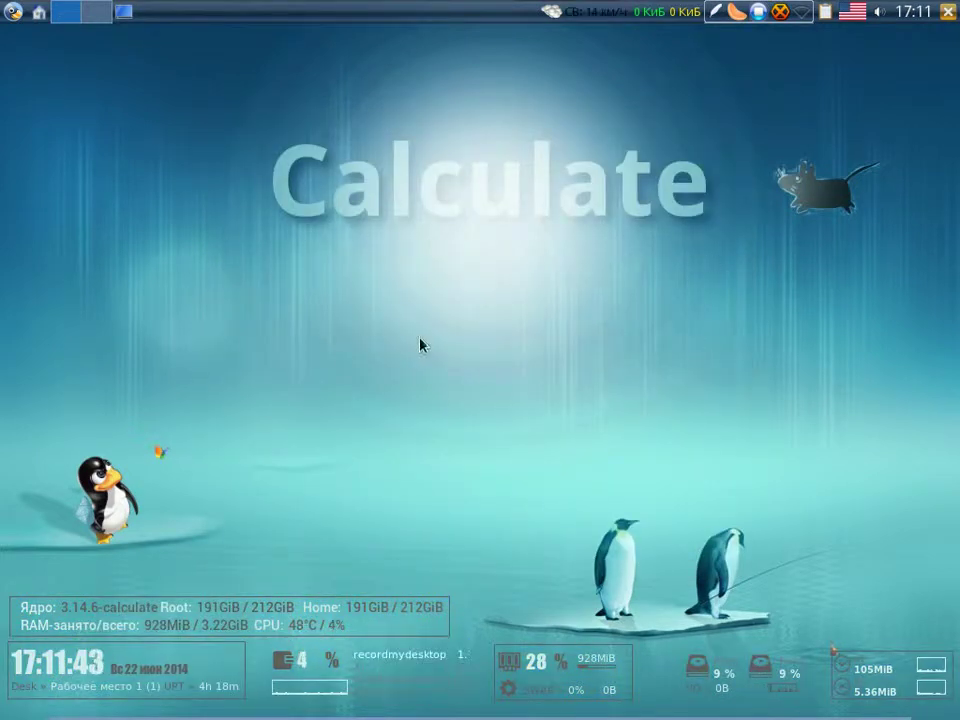
mouse_move(235, 705)
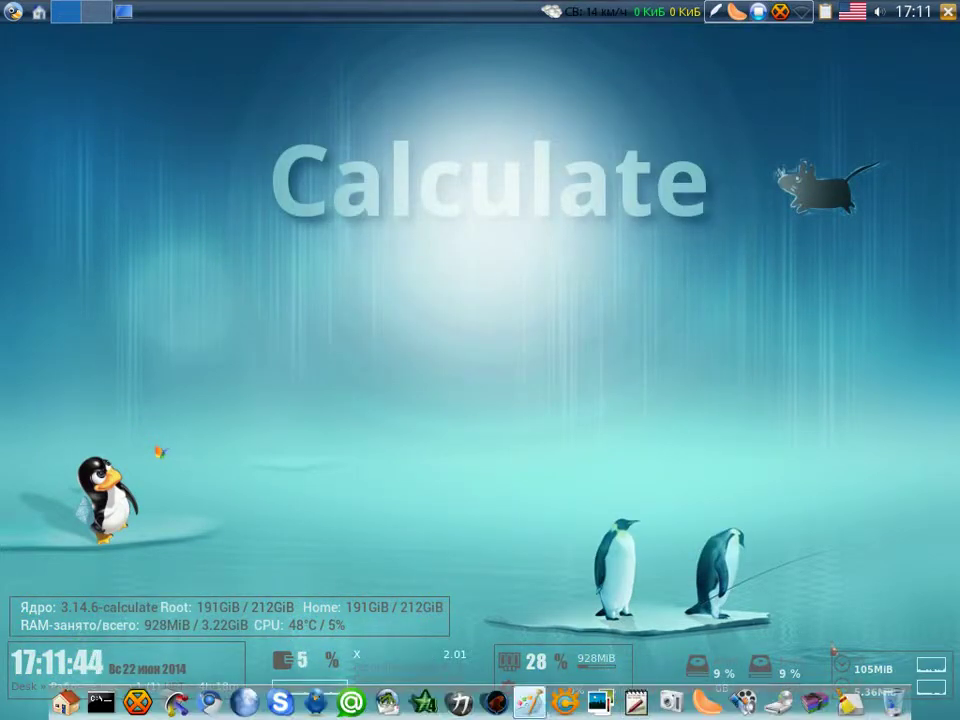
Reopen the desktop settings, set img0.jpg as the desktop wallpaper, and close the settings.
right_click(668, 324)
click(806, 583)
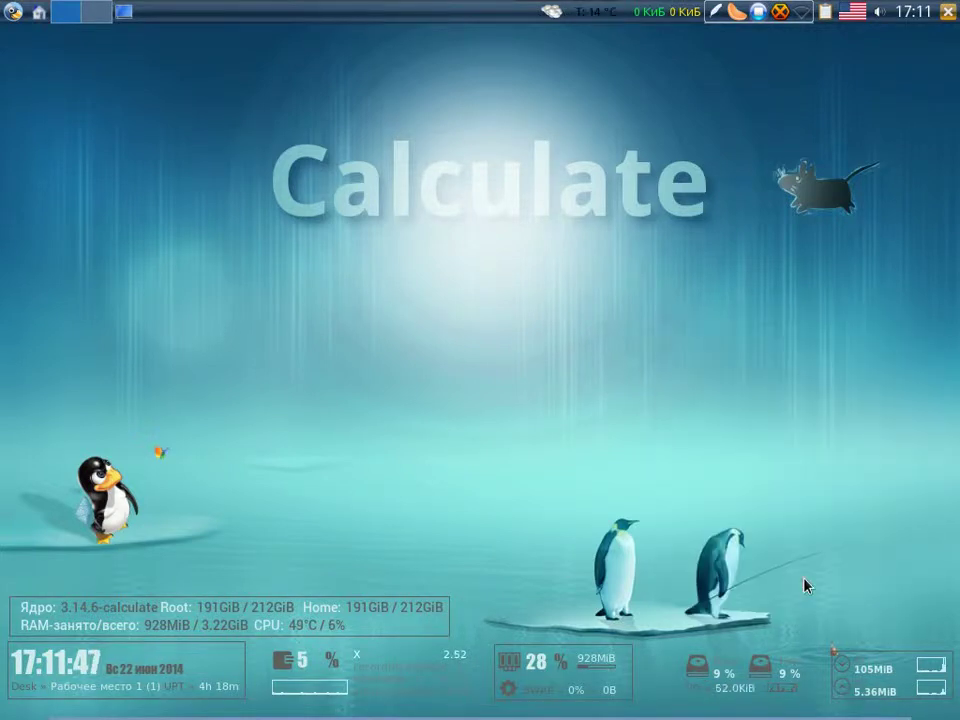
drag(614, 148, 763, 108)
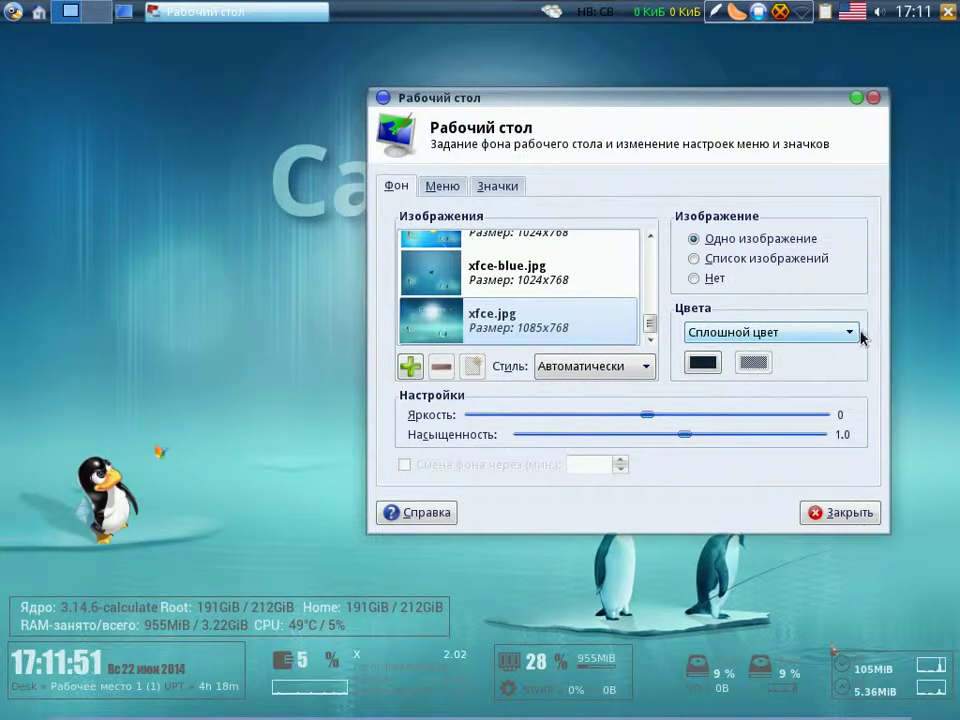
drag(650, 328, 670, 266)
click(545, 275)
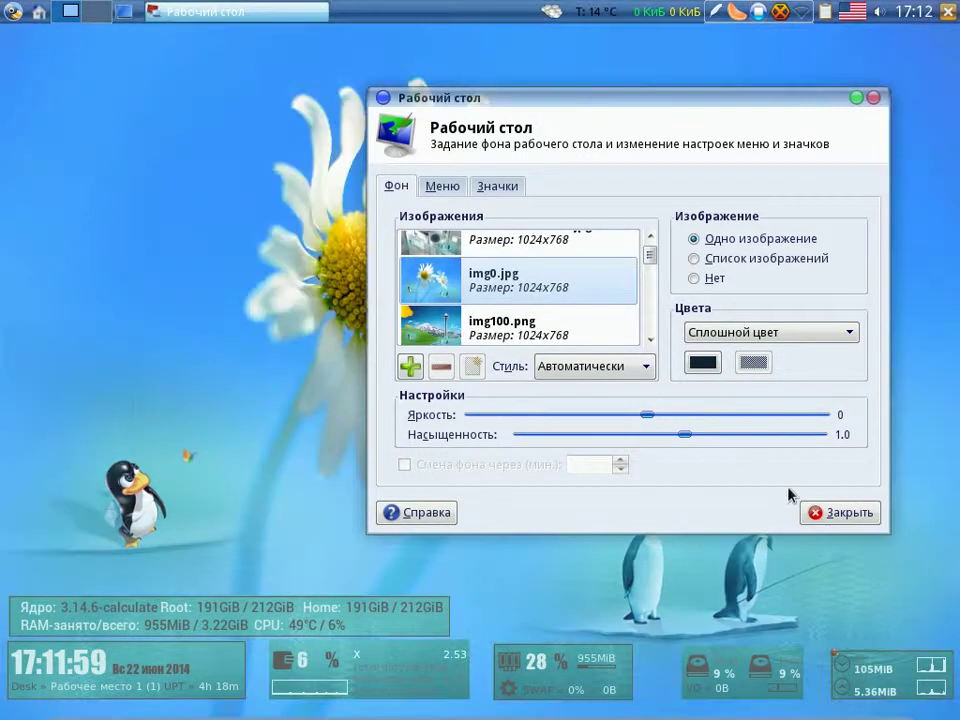
click(806, 511)
Open the icon chooser from the application menu button's properties and browse the menu icons category.
right_click(15, 12)
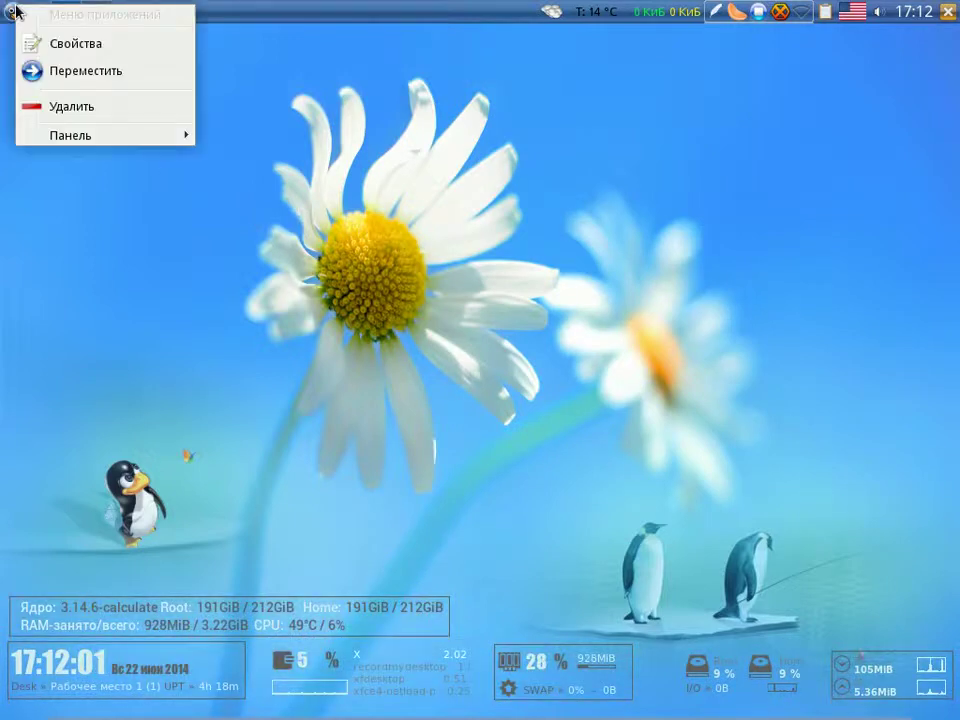
click(45, 43)
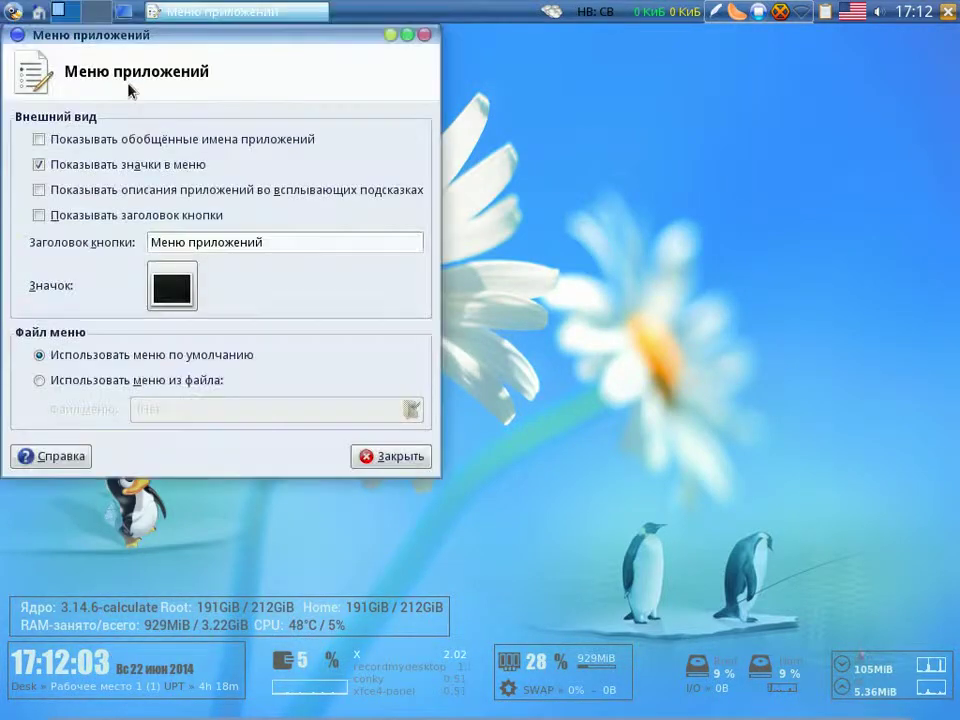
click(189, 288)
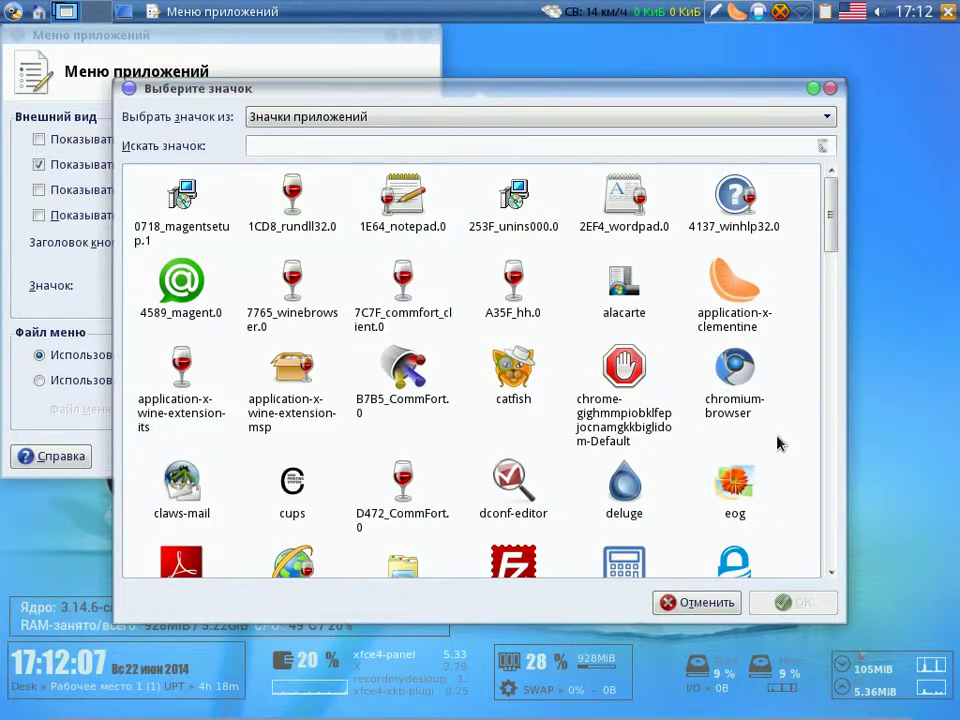
click(828, 118)
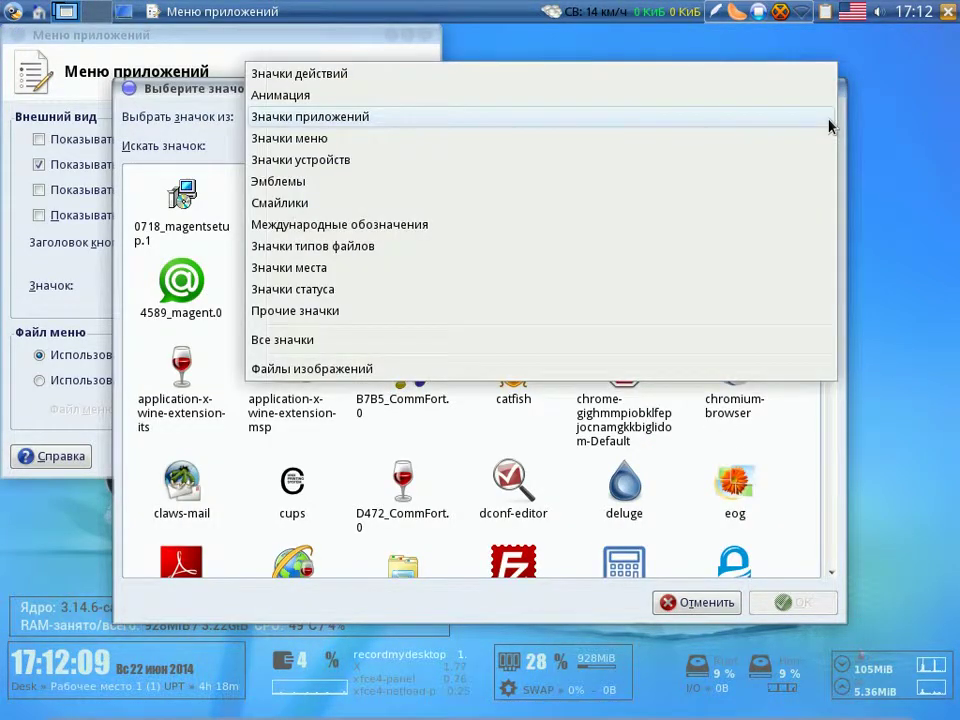
click(797, 139)
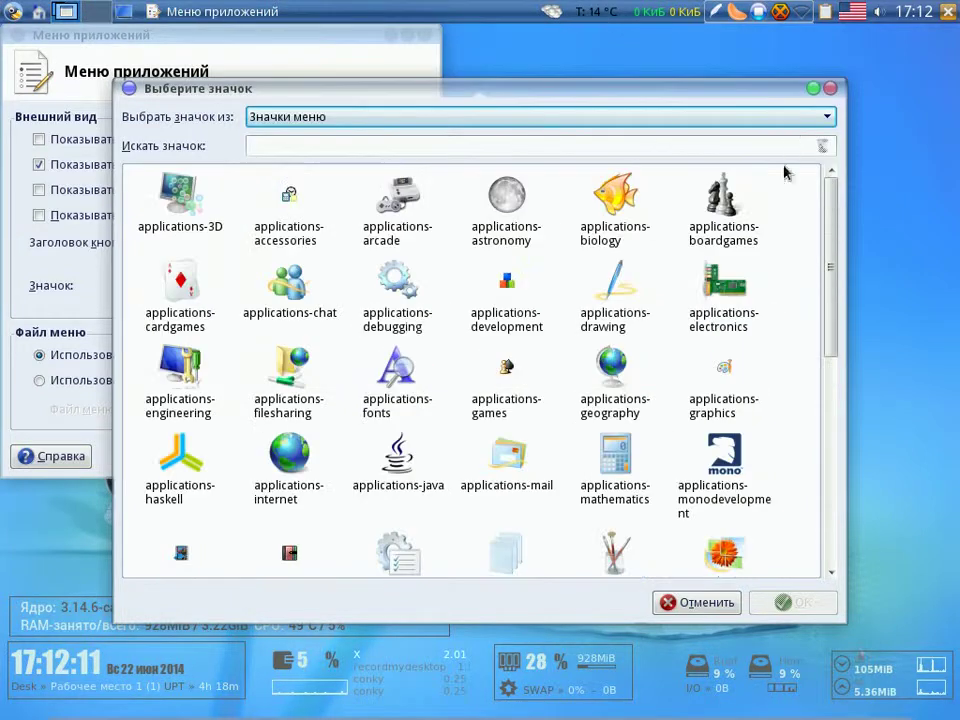
scroll(765, 326, down, 10)
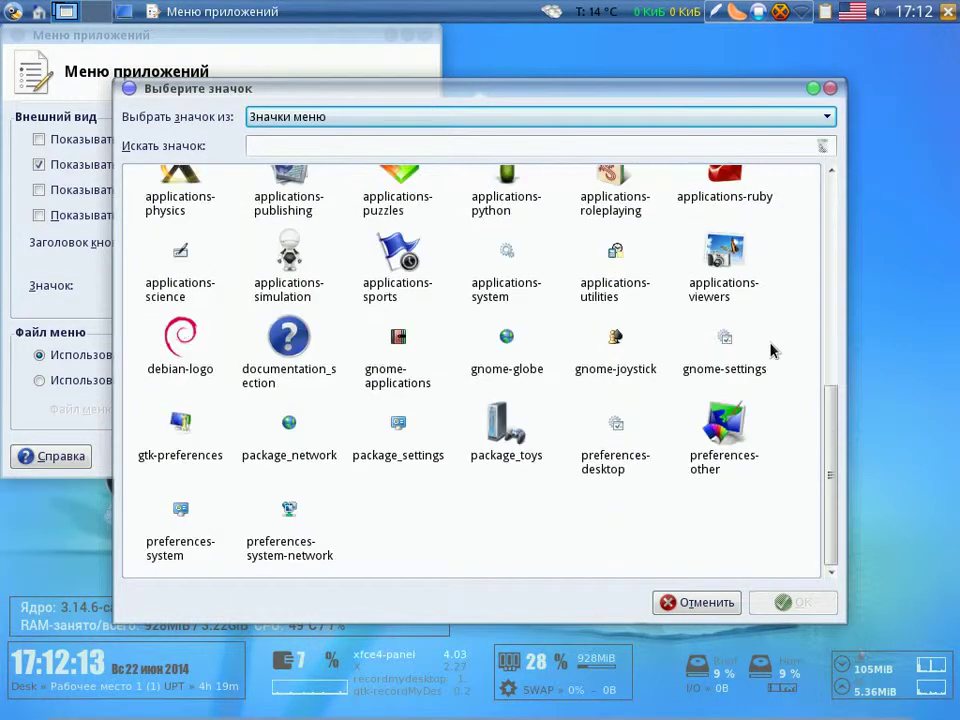
scroll(772, 350, up, 10)
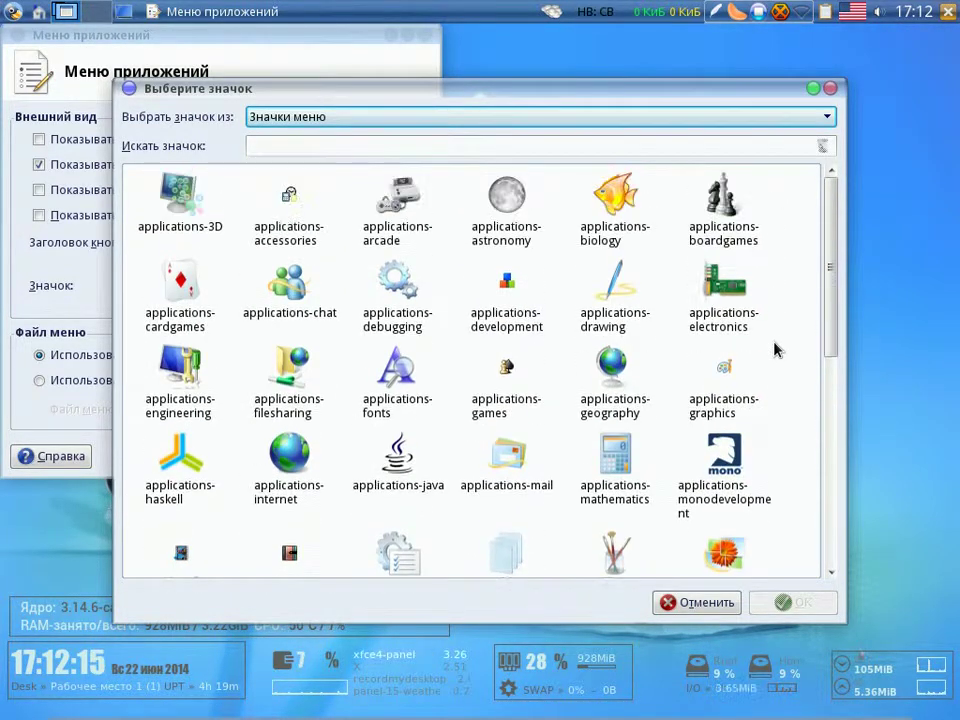
scroll(777, 349, down, 2)
Set the application menu button's icon to xfce4_xicon1 from the other icons category and close its properties.
click(828, 118)
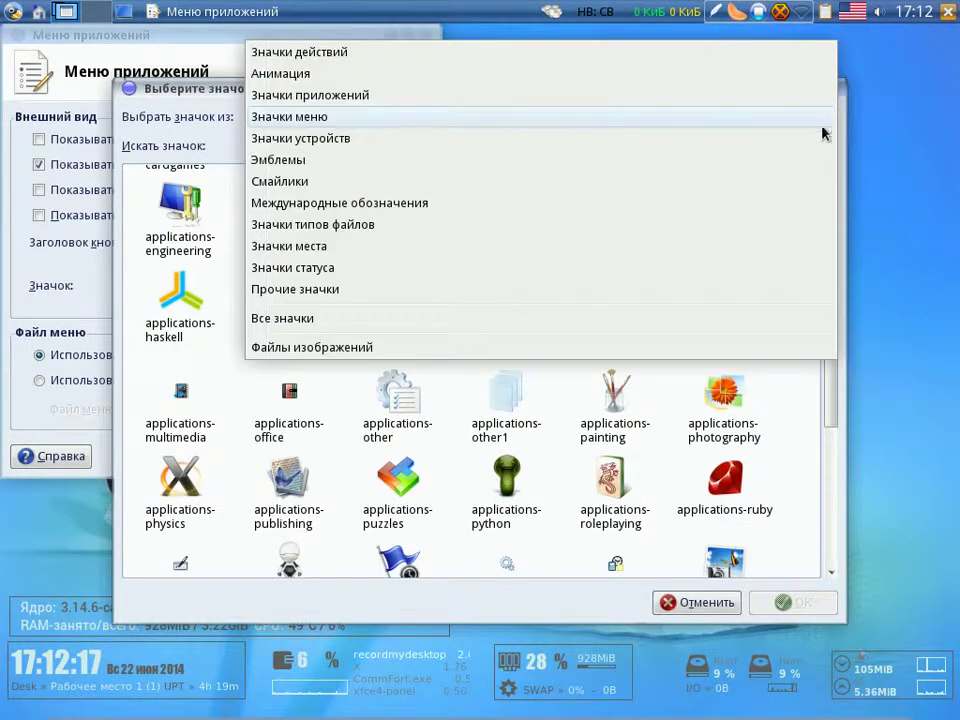
click(668, 285)
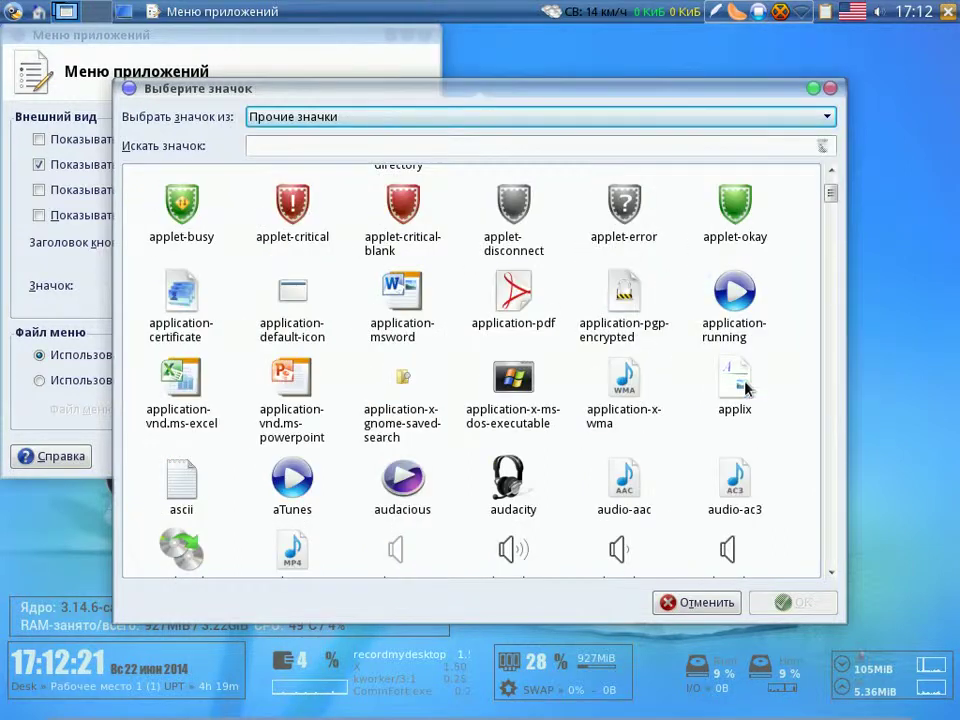
scroll(784, 396, down, 8)
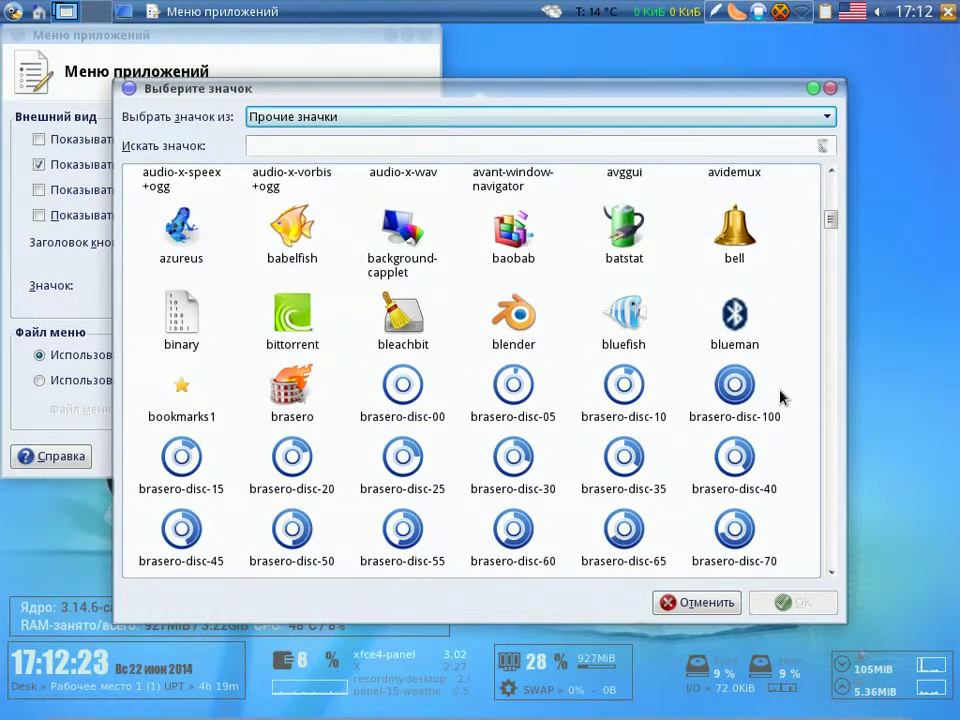
scroll(784, 397, down, 8)
scroll(784, 397, down, 9)
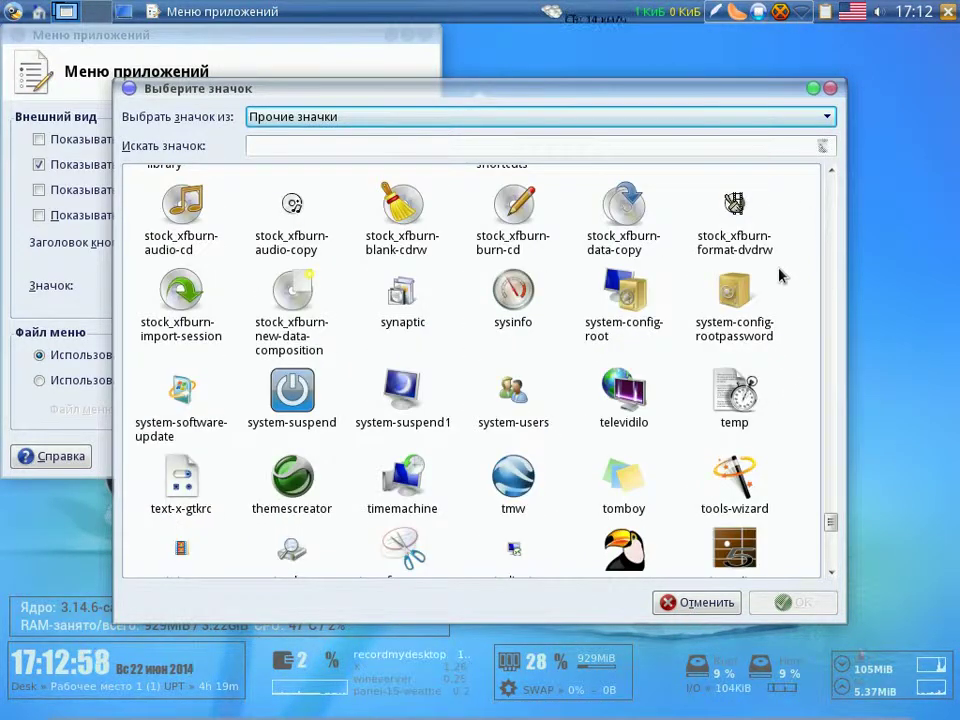
scroll(805, 330, down, 8)
scroll(799, 389, down, 8)
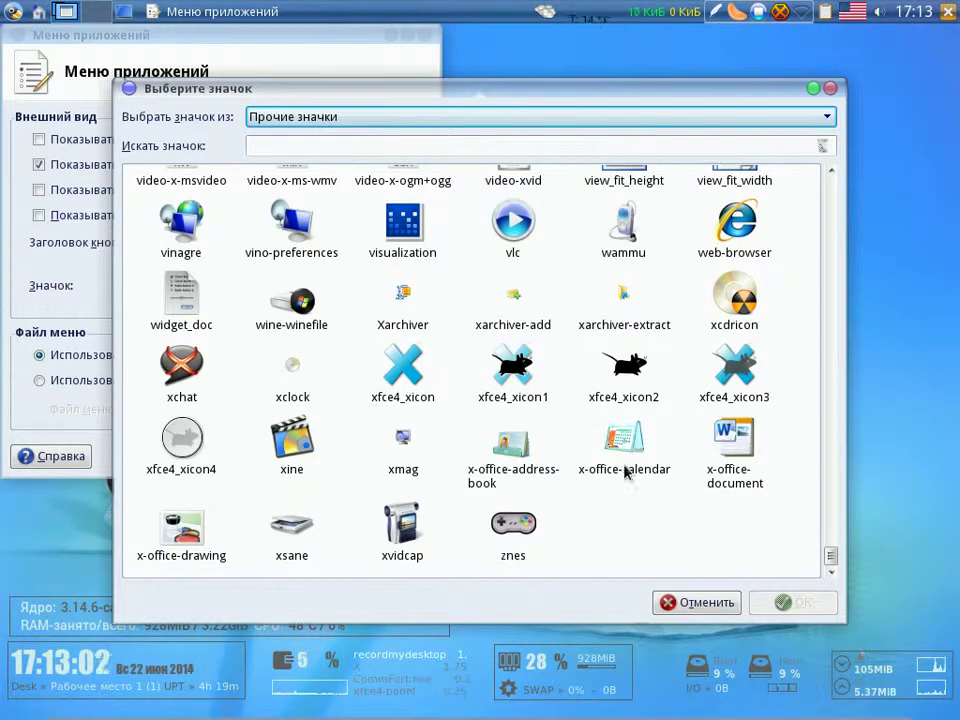
click(514, 372)
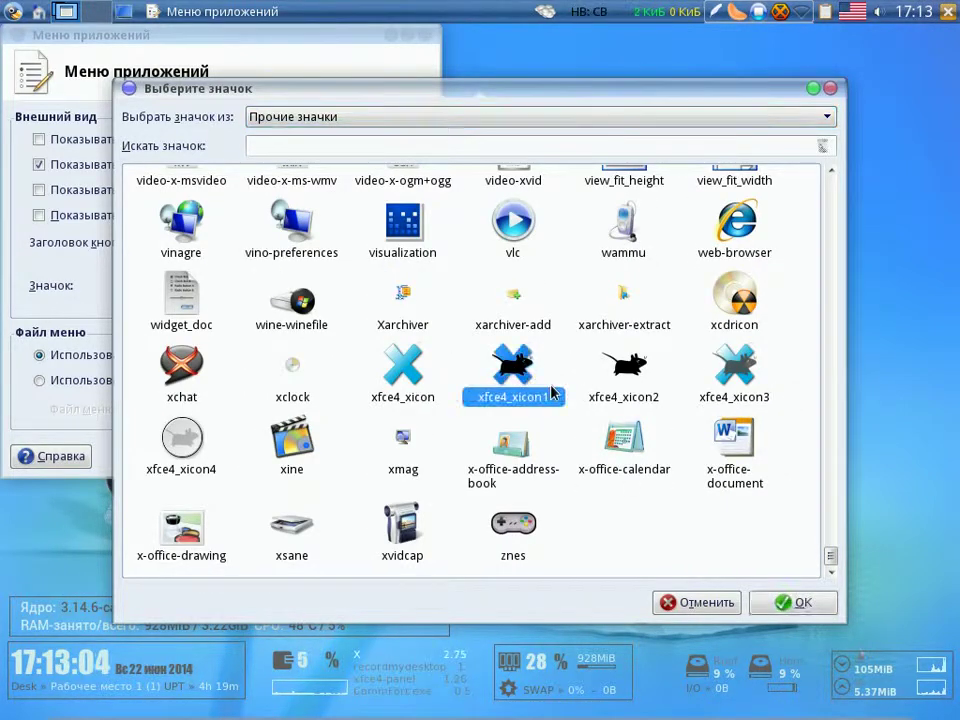
click(785, 602)
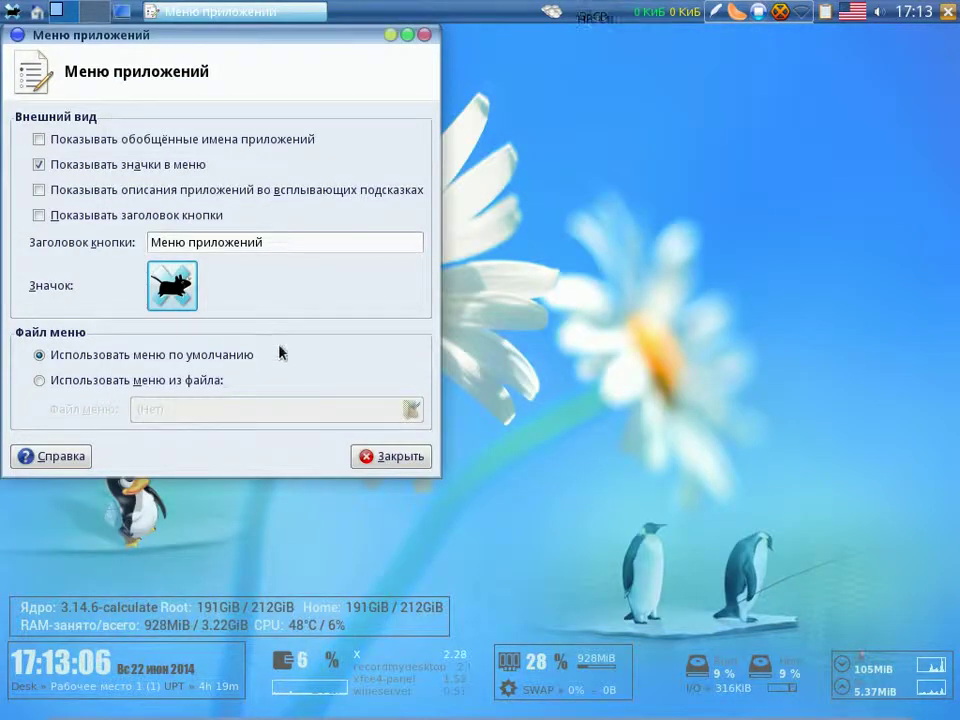
click(397, 458)
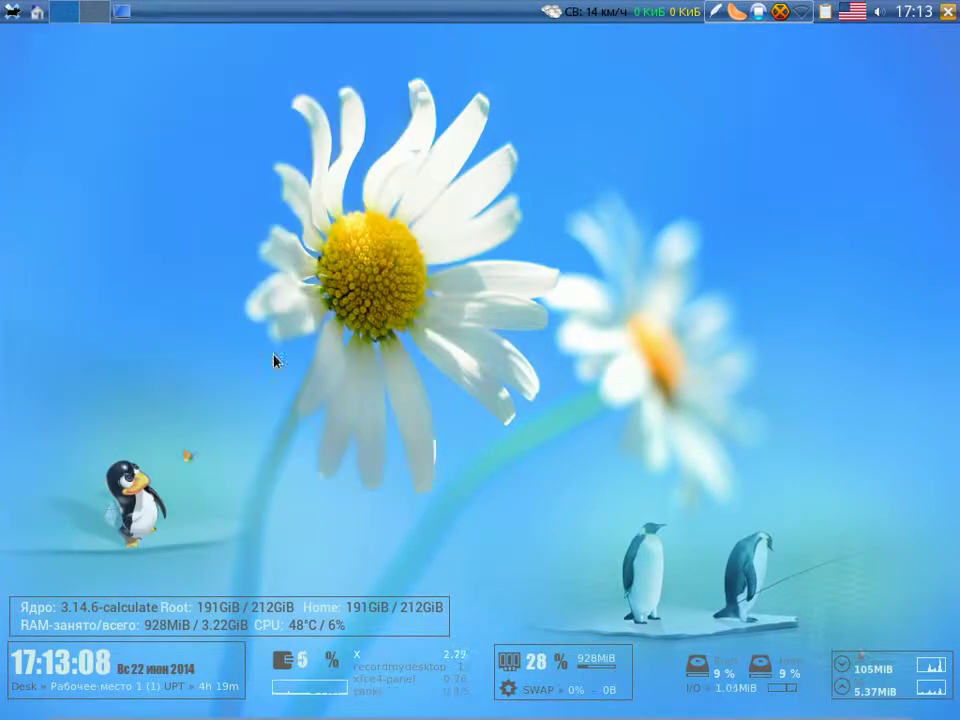
View the panel directory menu's properties, close them without changes, and reveal the hidden launcher panel.
right_click(35, 14)
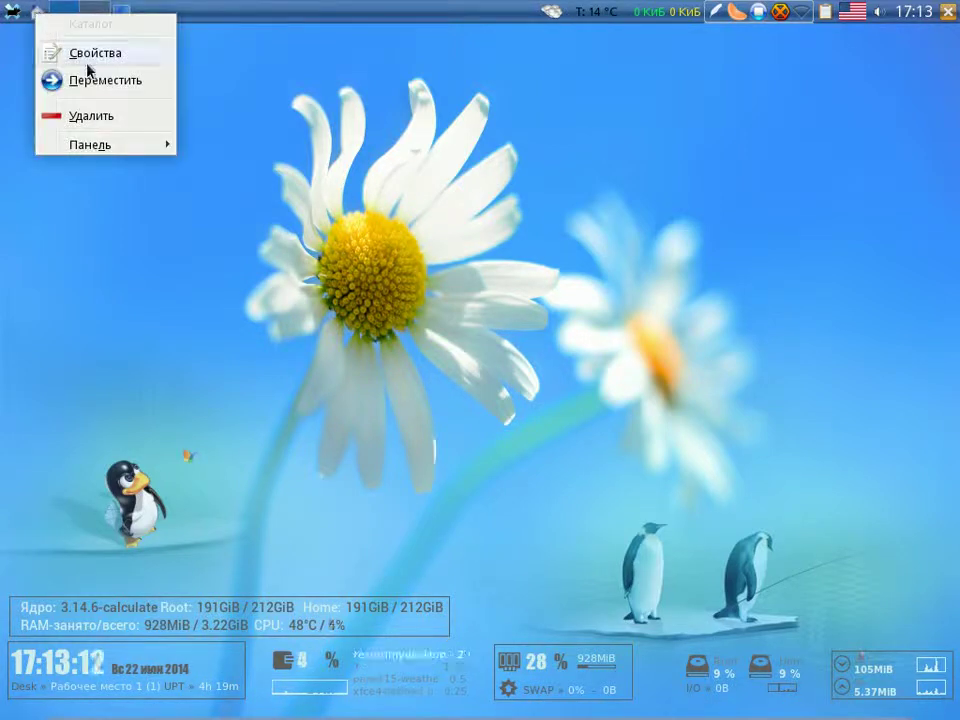
click(70, 50)
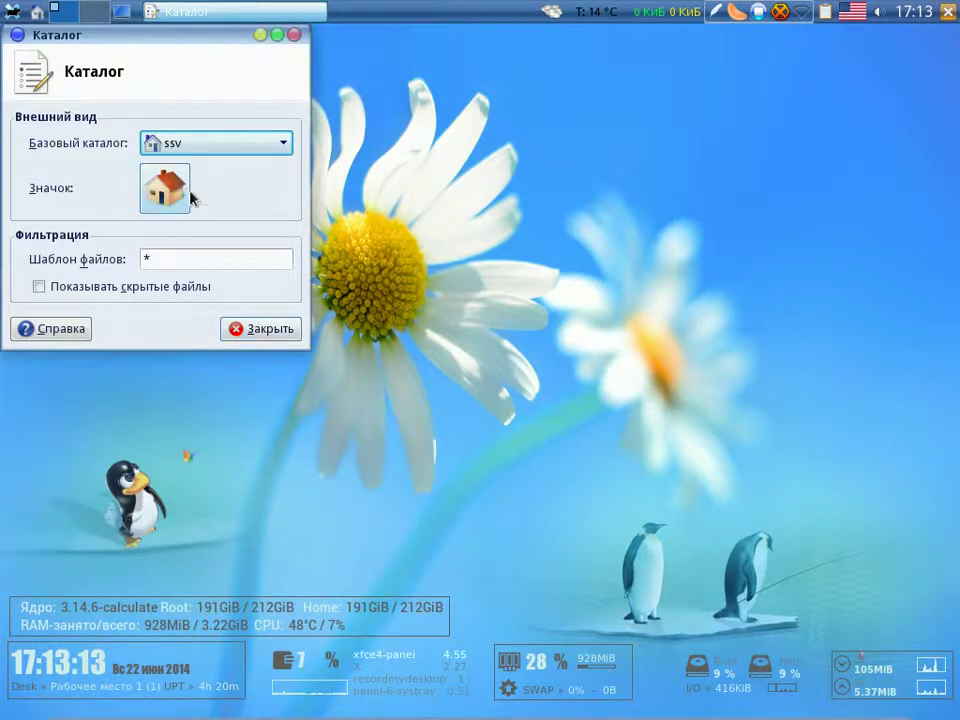
click(261, 330)
mouse_move(250, 712)
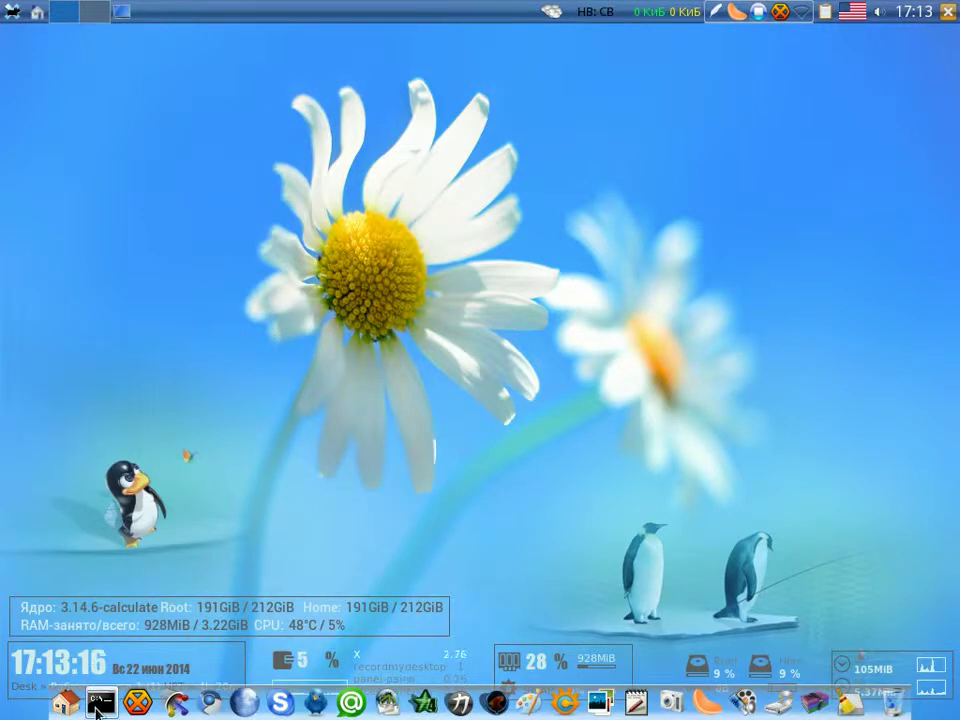